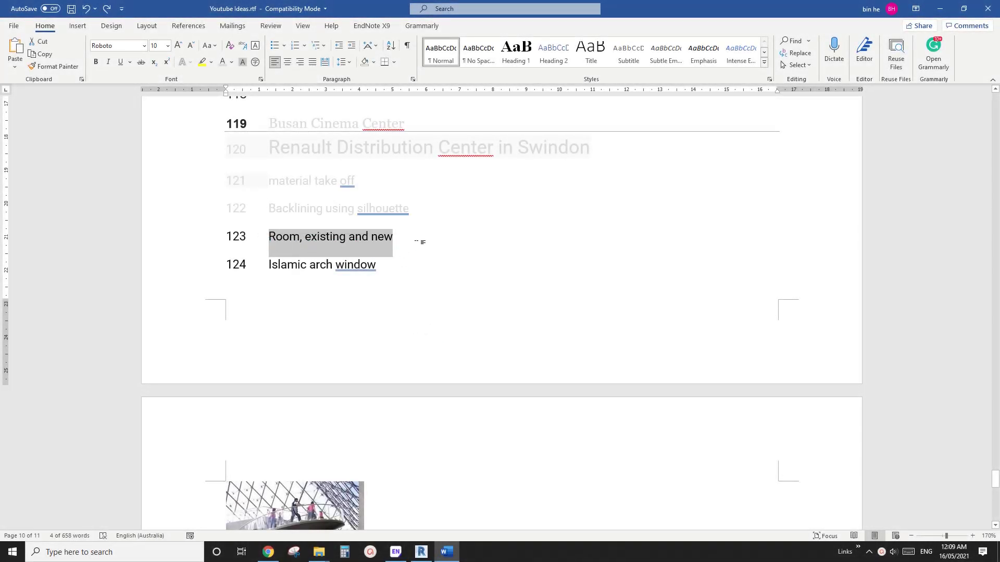
{"action": "left_click", "coordinate": [415, 244]}
{"action": "left_click_drag", "start_coordinate": [298, 238], "coordinate": [271, 238]}
{"action": "left_click", "coordinate": [437, 239]}
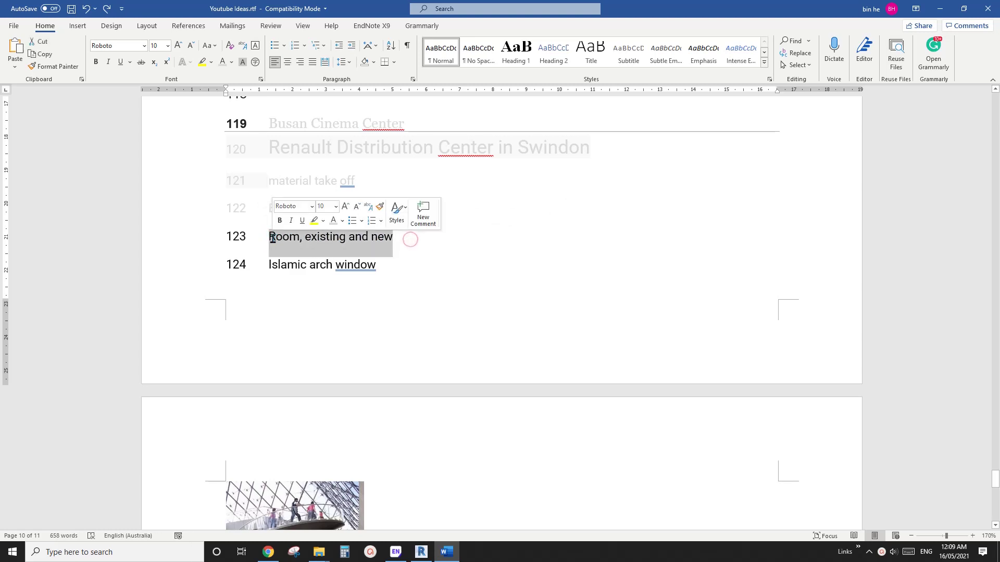
{"action": "left_click", "coordinate": [403, 248]}
Switch to Revit and create a new project from the Architectural Template
{"action": "left_click", "coordinate": [420, 551]}
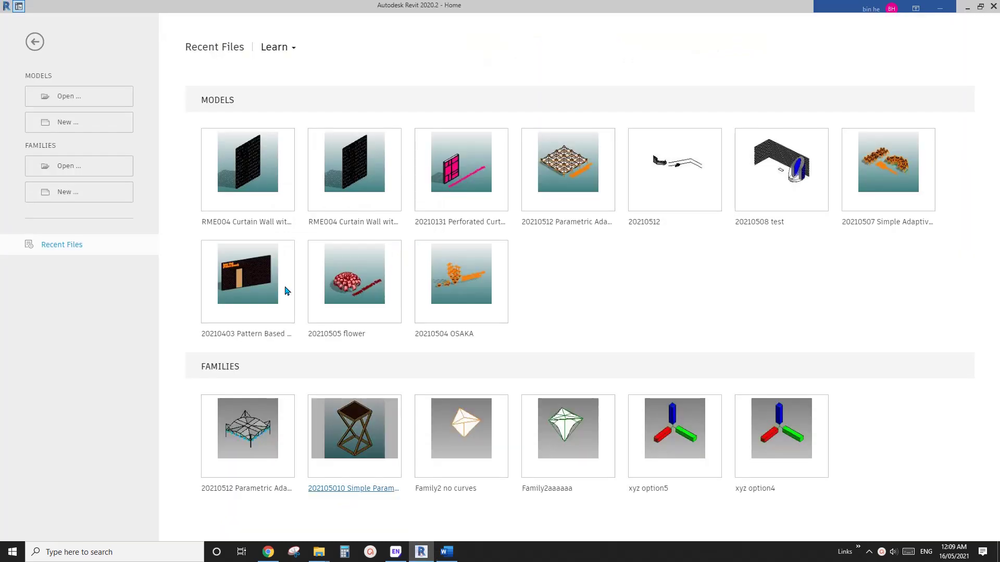
{"action": "left_click", "coordinate": [78, 122]}
{"action": "left_click", "coordinate": [256, 311]}
{"action": "left_click", "coordinate": [208, 336]}
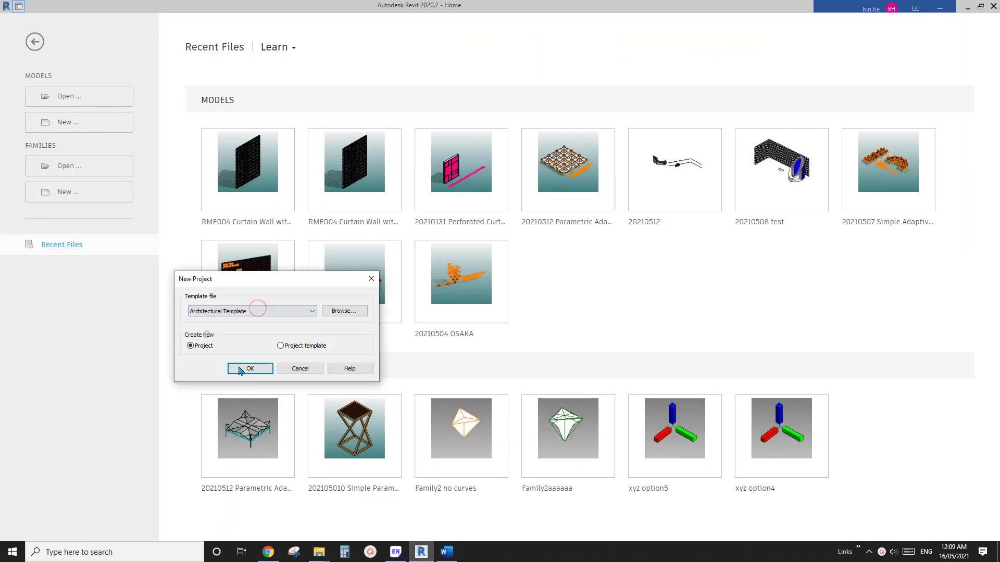
{"action": "left_click", "coordinate": [243, 369]}
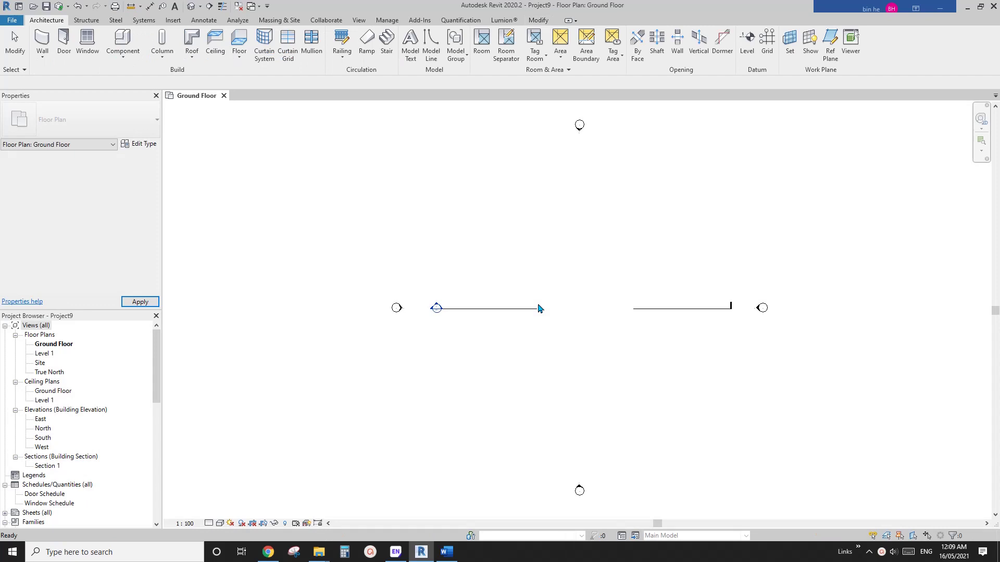
{"action": "scroll", "coordinate": [438, 296], "scroll_direction": "up", "scroll_amount": 2}
{"action": "middle_click_drag", "start_coordinate": [453, 267], "coordinate": [453, 286]}
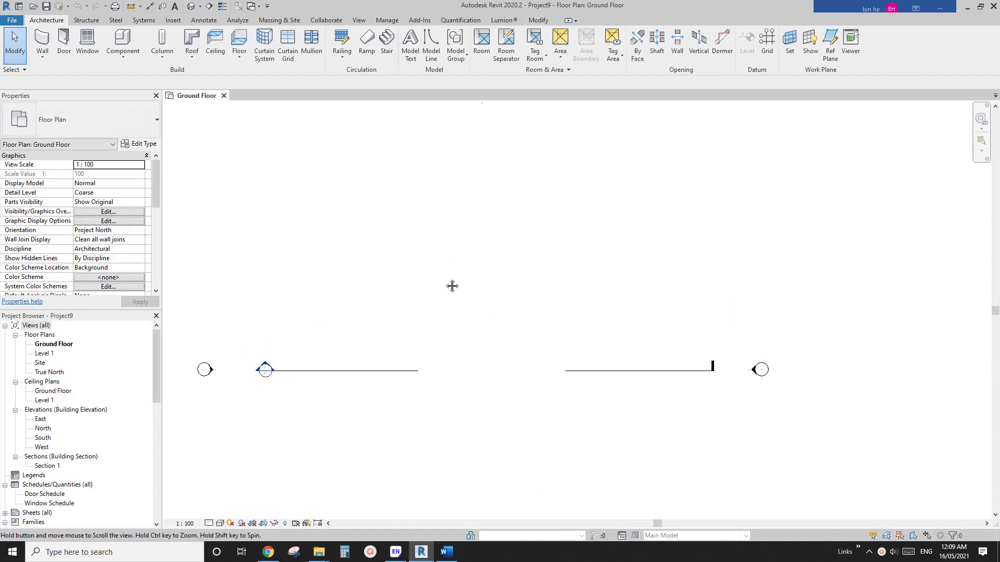
{"action": "key", "text": "w"}
{"action": "key", "text": "a"}
{"action": "key", "text": "Escape"}
{"action": "key", "text": "Escape"}
{"action": "middle_click_drag", "start_coordinate": [334, 252], "coordinate": [333, 224]}
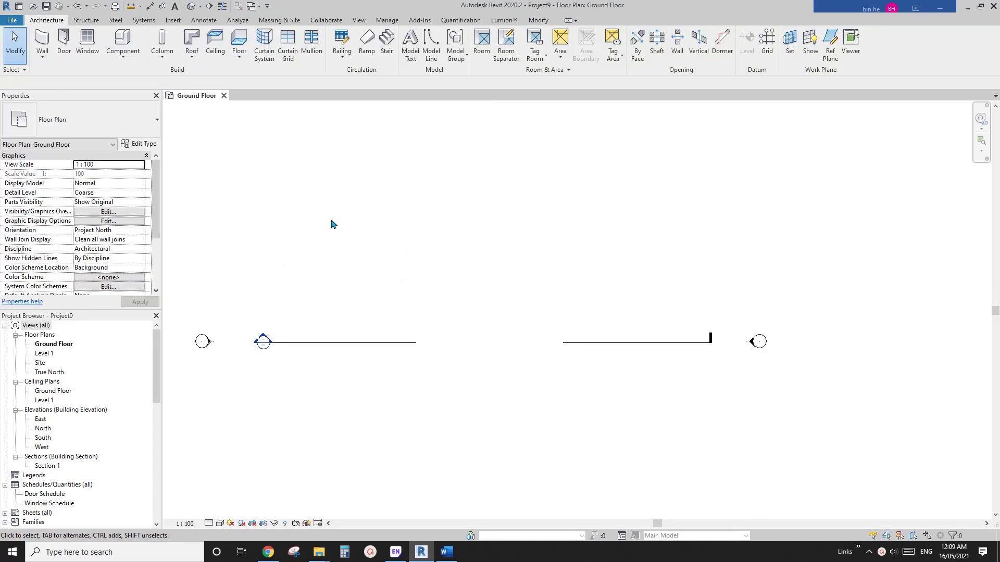
Set the phase of the Ground Floor plan view to Existing
{"action": "left_click", "coordinate": [156, 250]}
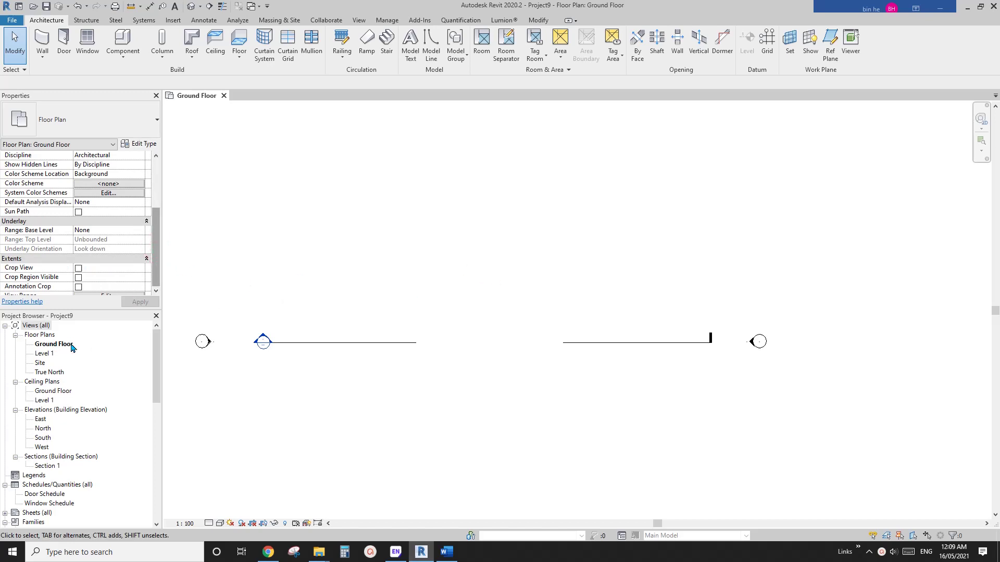
{"action": "left_click", "coordinate": [156, 292]}
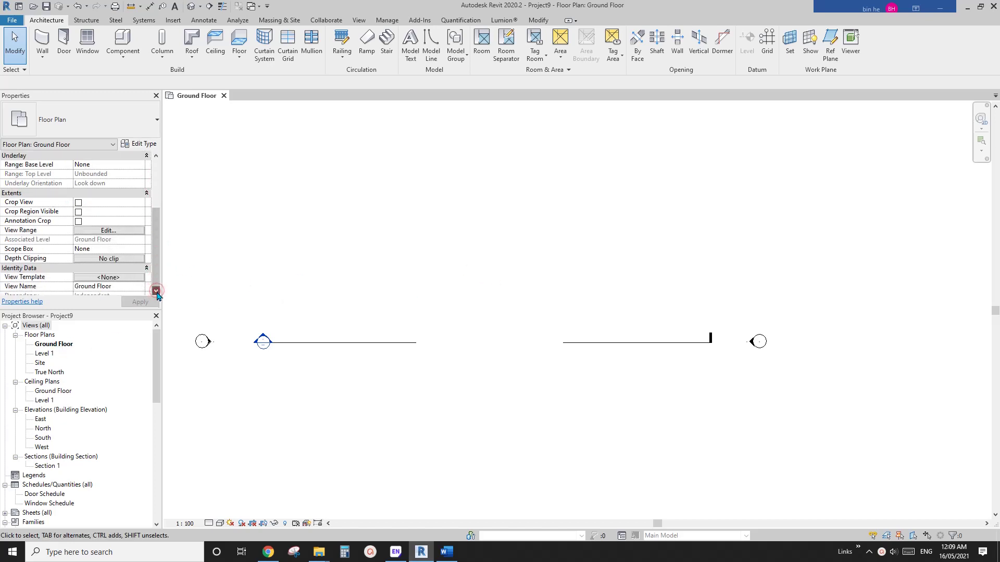
{"action": "left_click", "coordinate": [156, 293]}
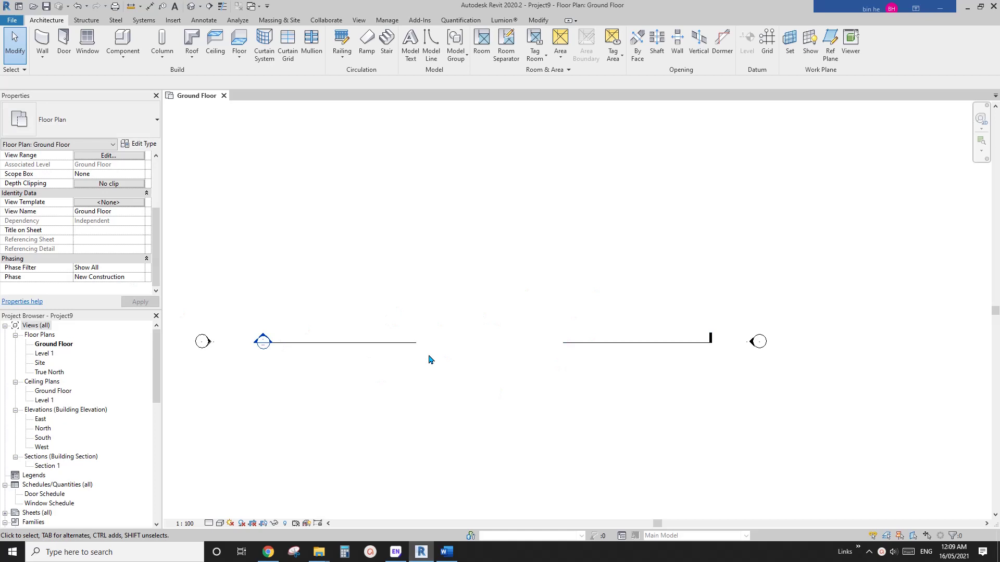
{"action": "left_click", "coordinate": [140, 279]}
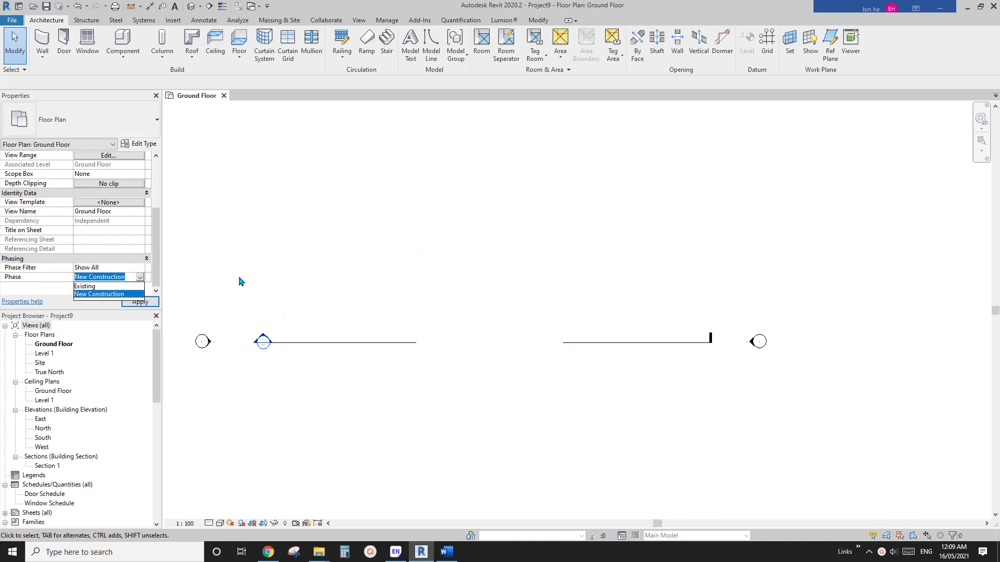
{"action": "left_click", "coordinate": [85, 286]}
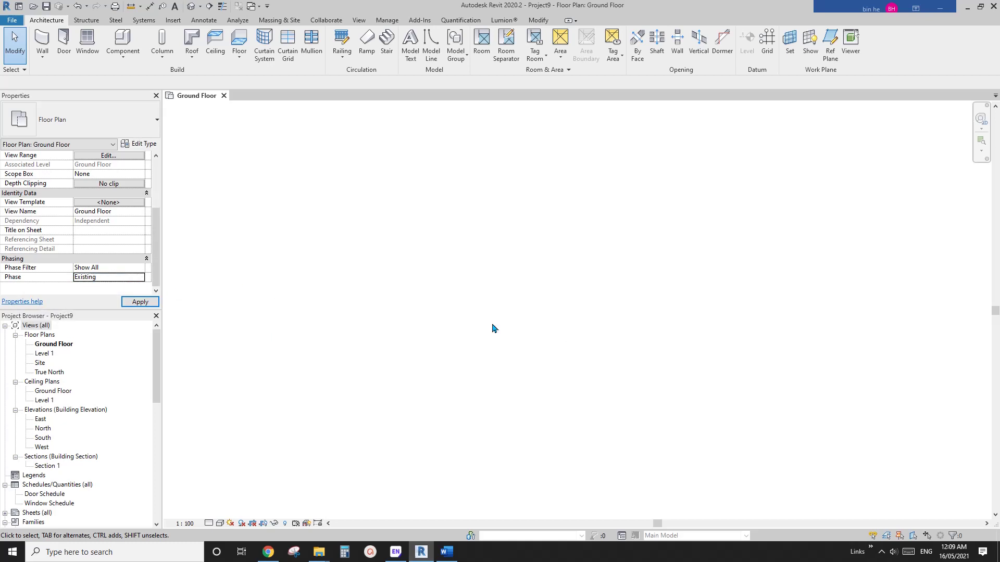
Draw a rectangle of Double brick - 270 exterior walls, about 26530 mm by 9230 mm, on the ground floor
{"action": "key", "text": "w"}
{"action": "key", "text": "a"}
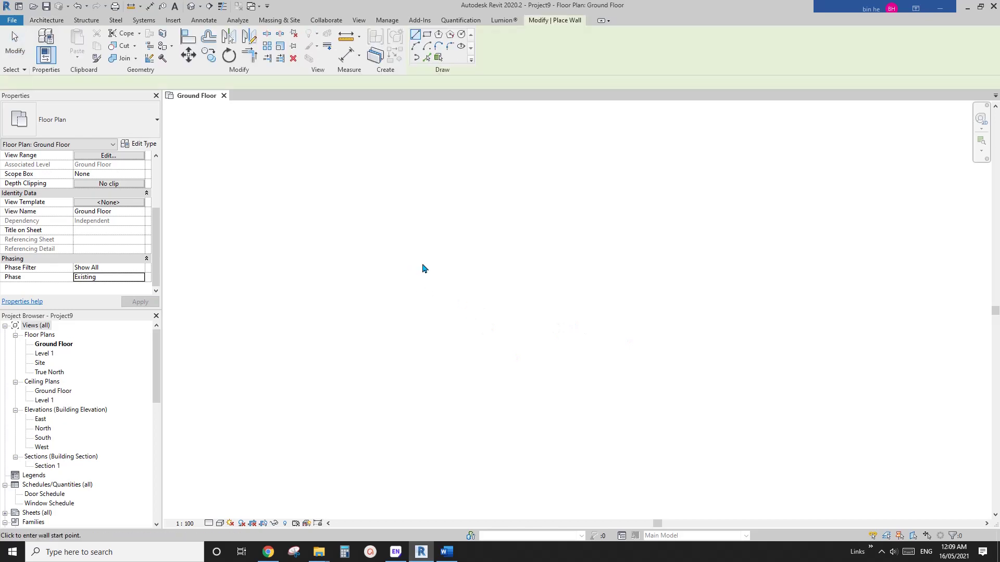
{"action": "left_click", "coordinate": [428, 35]}
{"action": "left_click", "coordinate": [369, 216]}
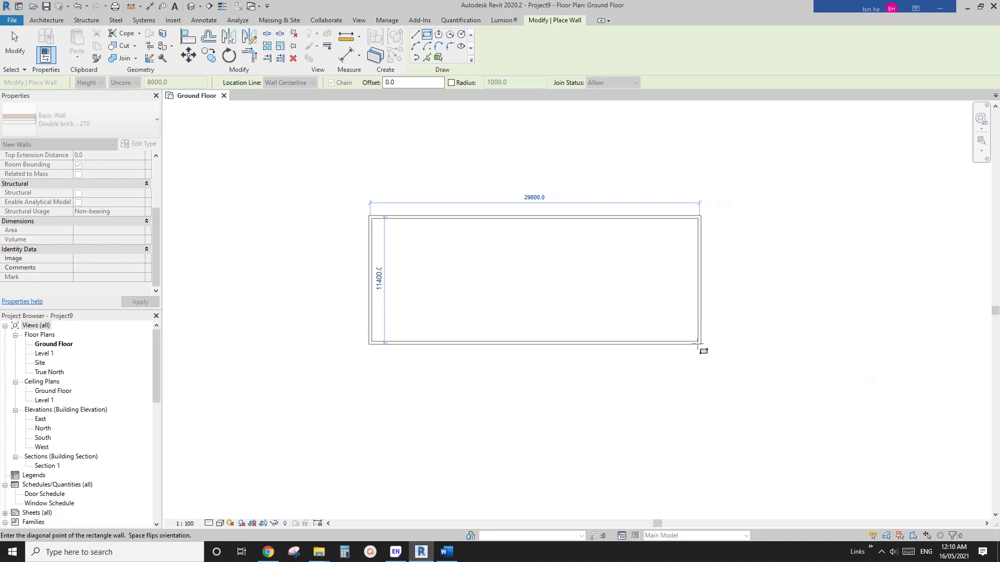
{"action": "left_click", "coordinate": [665, 322]}
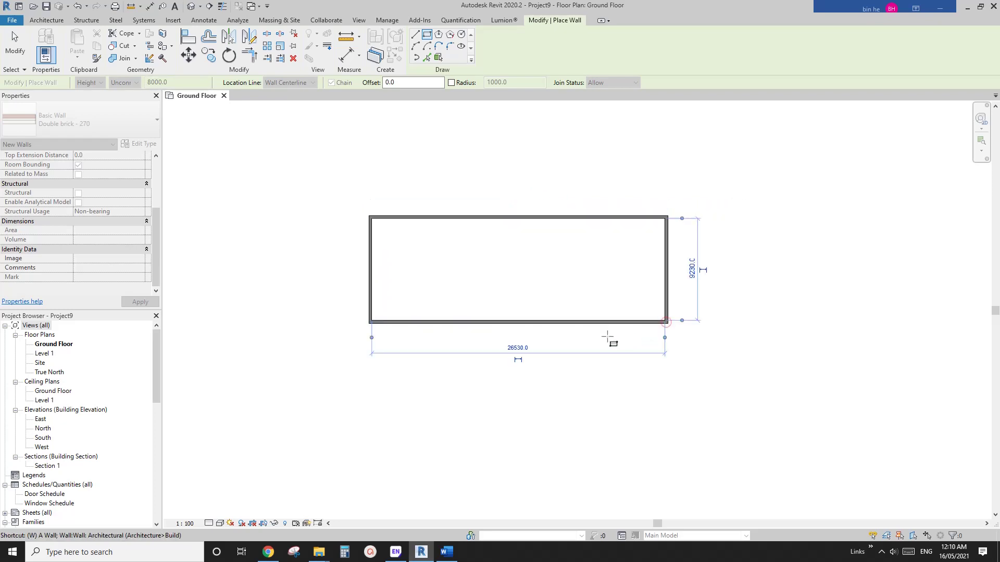
{"action": "left_click", "coordinate": [443, 217]}
{"action": "key", "text": "Escape"}
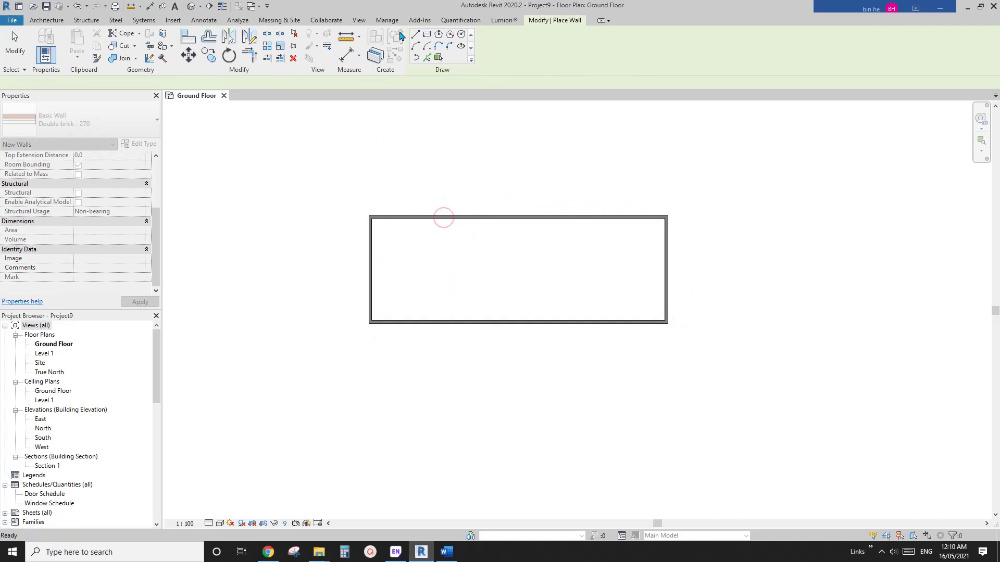
{"action": "key", "text": "Escape"}
{"action": "left_click", "coordinate": [415, 46]}
{"action": "key", "text": "Escape"}
{"action": "key", "text": "Escape"}
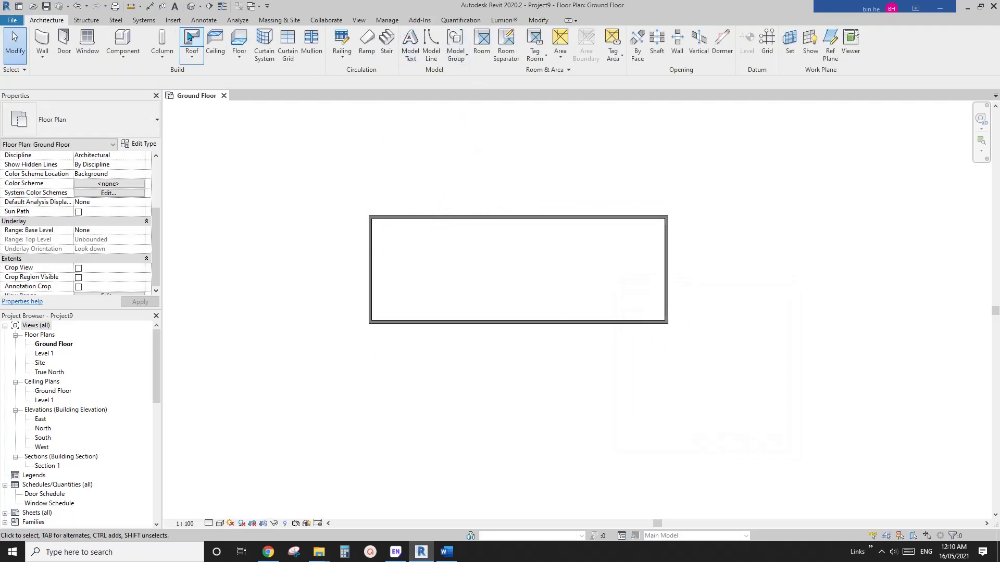
{"action": "left_click", "coordinate": [202, 19]}
{"action": "left_click", "coordinate": [46, 20]}
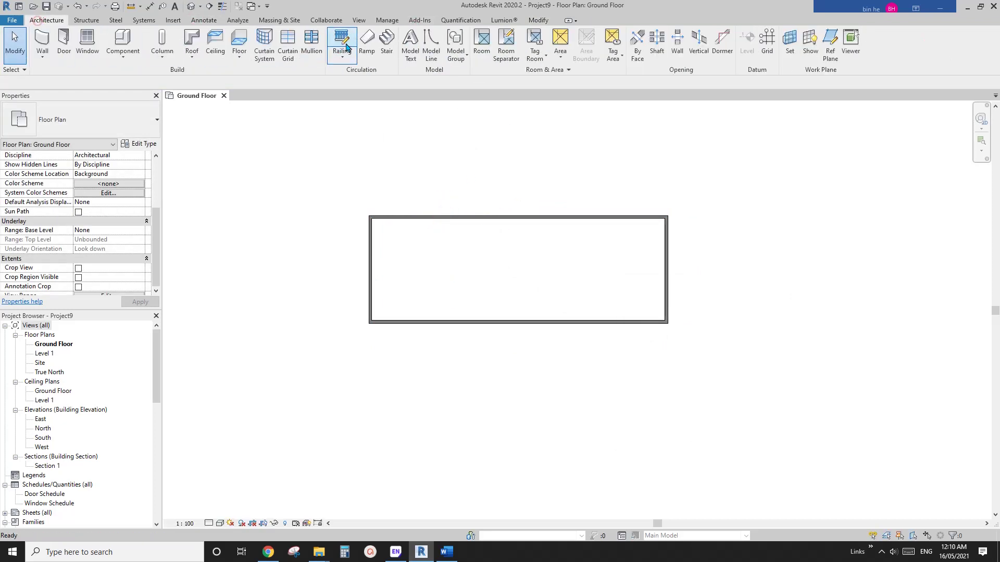
Draw two vertical partition walls across the building's full depth, about 6865 mm apart, the second about 11760 mm from the right exterior wall
{"action": "key", "text": "w"}
{"action": "key", "text": "a"}
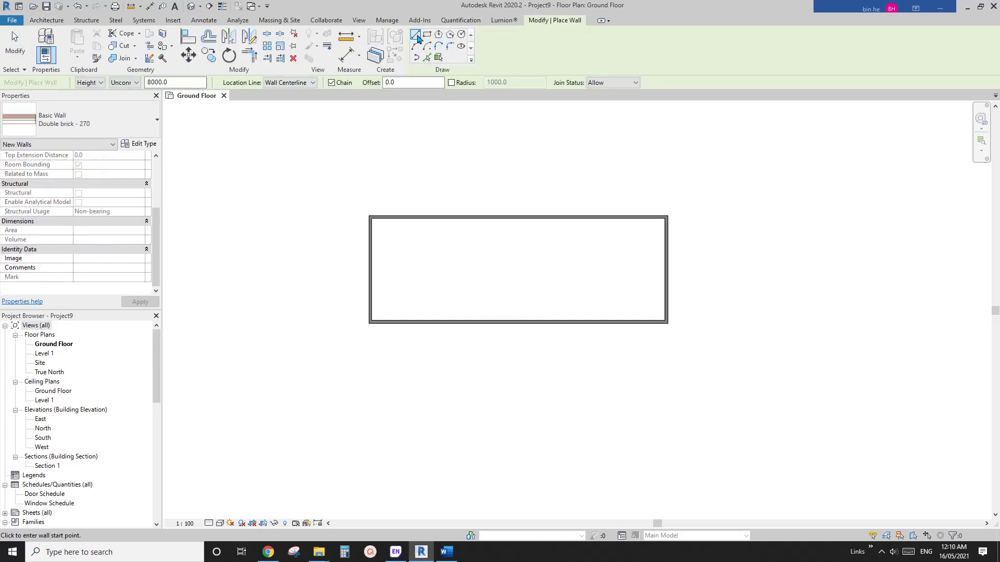
{"action": "left_click", "coordinate": [454, 218]}
{"action": "left_click", "coordinate": [454, 322]}
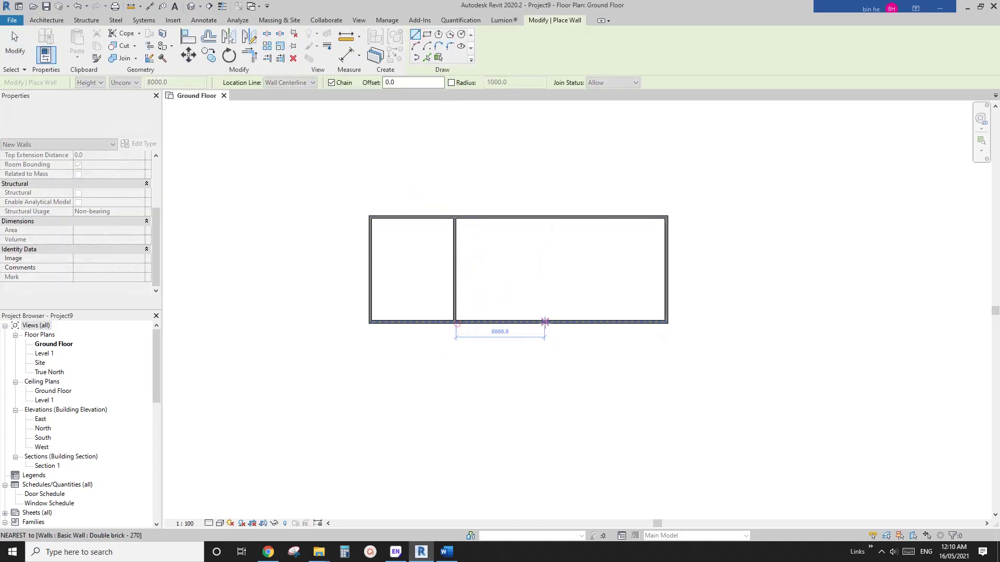
{"action": "key", "text": "Escape"}
{"action": "left_click", "coordinate": [532, 217]}
{"action": "left_click", "coordinate": [532, 322]}
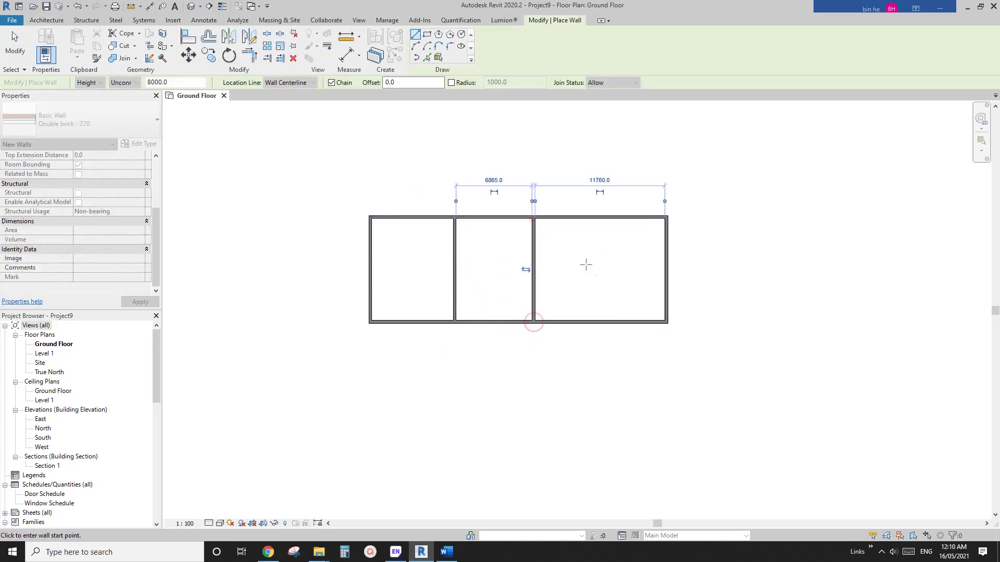
Draw a horizontal wall from the second partition to the right exterior wall, about 4065 mm below the upper exterior wall
{"action": "left_click", "coordinate": [532, 265]}
{"action": "left_click", "coordinate": [666, 265]}
{"action": "scroll", "coordinate": [642, 261], "scroll_direction": "up", "scroll_amount": 1}
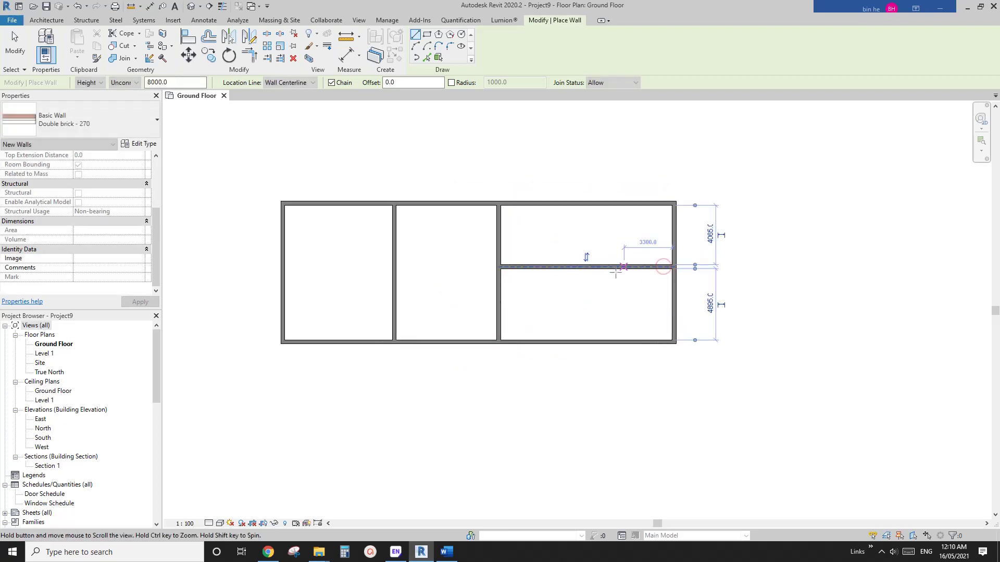
{"action": "middle_click_drag", "start_coordinate": [615, 272], "coordinate": [586, 286]}
{"action": "key", "text": "Escape"}
Add vertical room separation lines splitting both right-hand spaces, with the lower one about 4400 mm from the second partition
{"action": "left_click", "coordinate": [52, 21]}
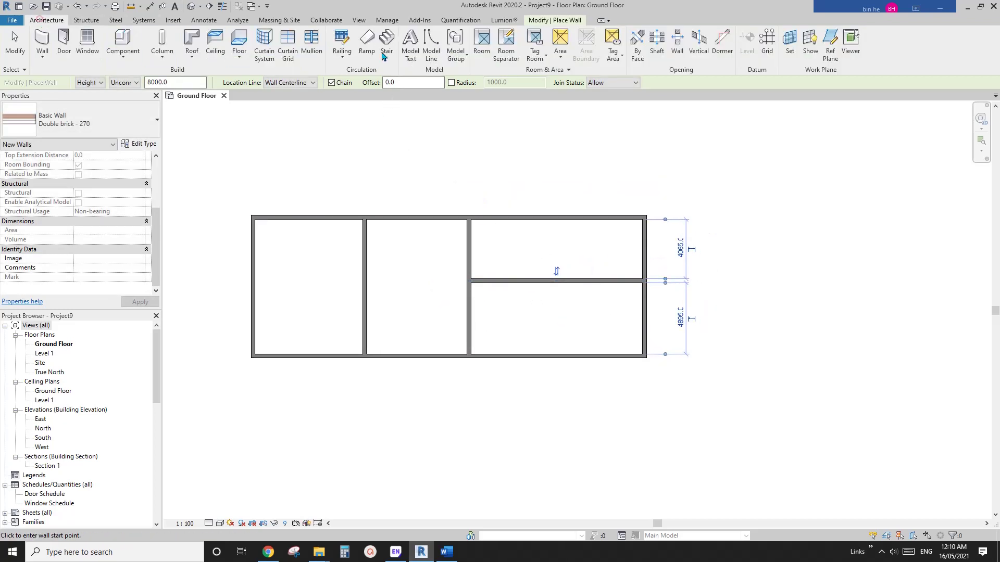
{"action": "left_click", "coordinate": [514, 59]}
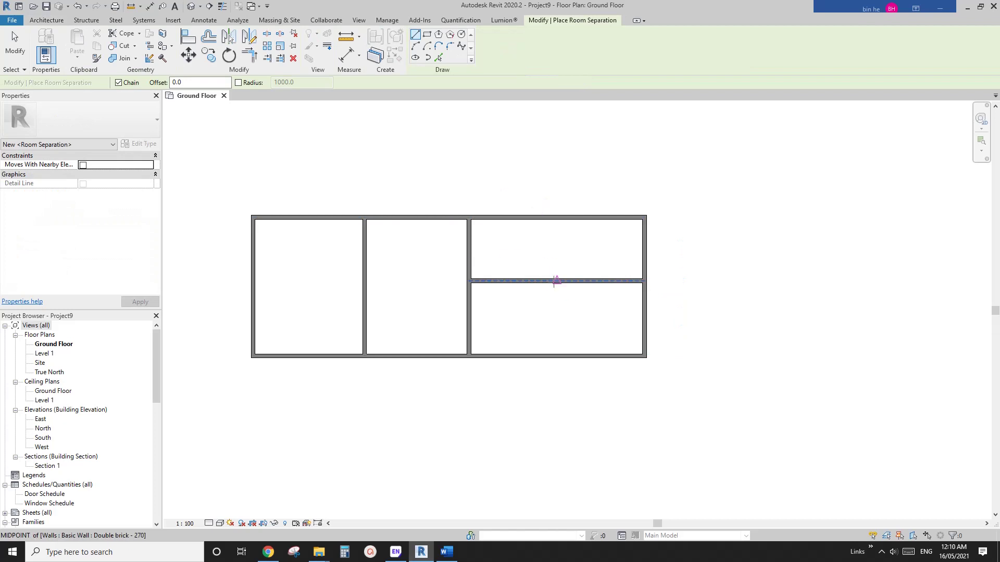
{"action": "left_click", "coordinate": [535, 282]}
{"action": "left_click", "coordinate": [535, 354]}
{"action": "key", "text": "Escape"}
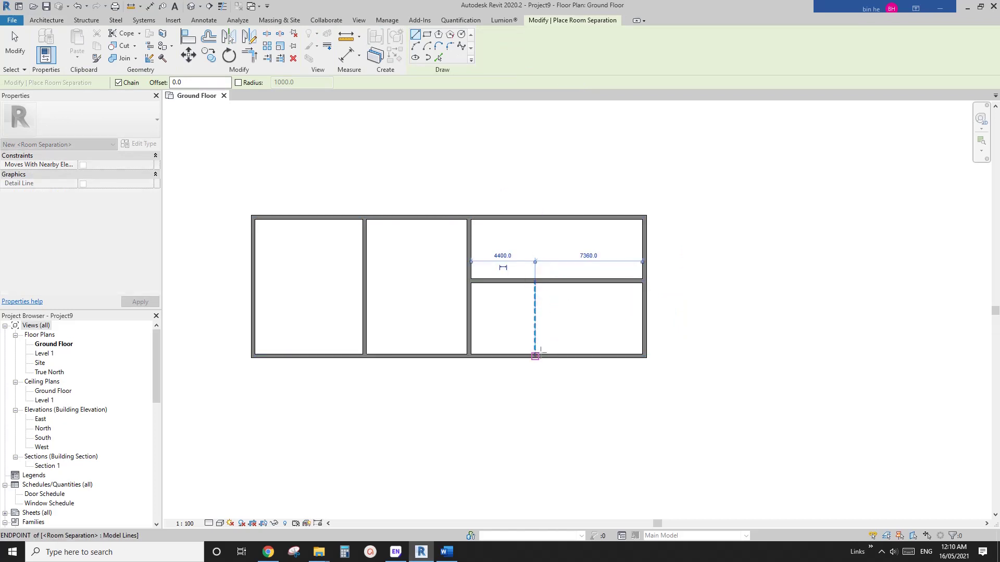
{"action": "left_click", "coordinate": [594, 281]}
{"action": "left_click", "coordinate": [594, 218]}
{"action": "key", "text": "Escape"}
{"action": "key", "text": "Escape"}
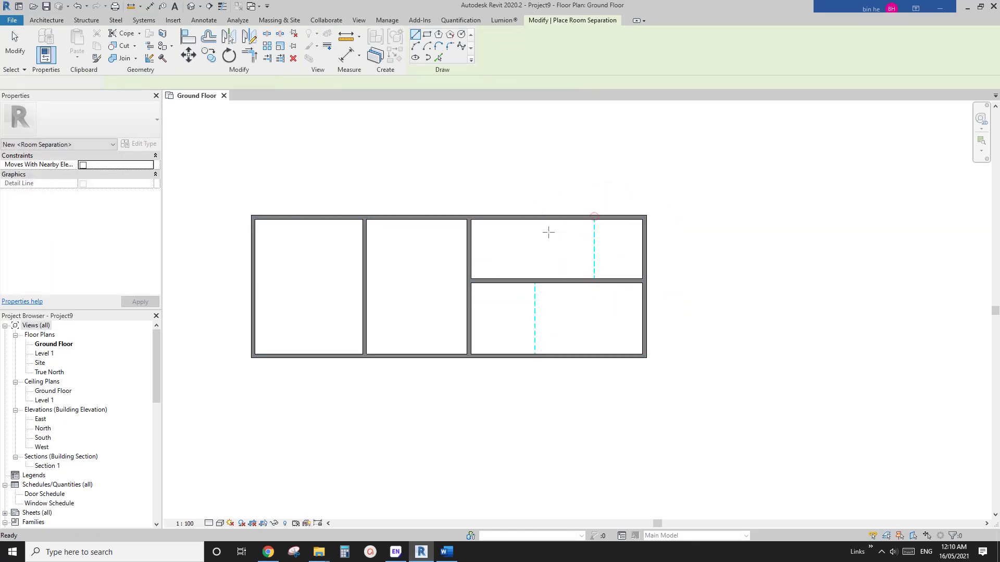
Place tagged rooms automatically in all enclosed spaces of the ground floor plan
{"action": "scroll", "coordinate": [572, 233], "scroll_direction": "down", "scroll_amount": 1}
{"action": "middle_click_drag", "start_coordinate": [578, 233], "coordinate": [555, 298]}
{"action": "scroll", "coordinate": [503, 228], "scroll_direction": "up", "scroll_amount": 2}
{"action": "scroll", "coordinate": [505, 237], "scroll_direction": "down", "scroll_amount": 1}
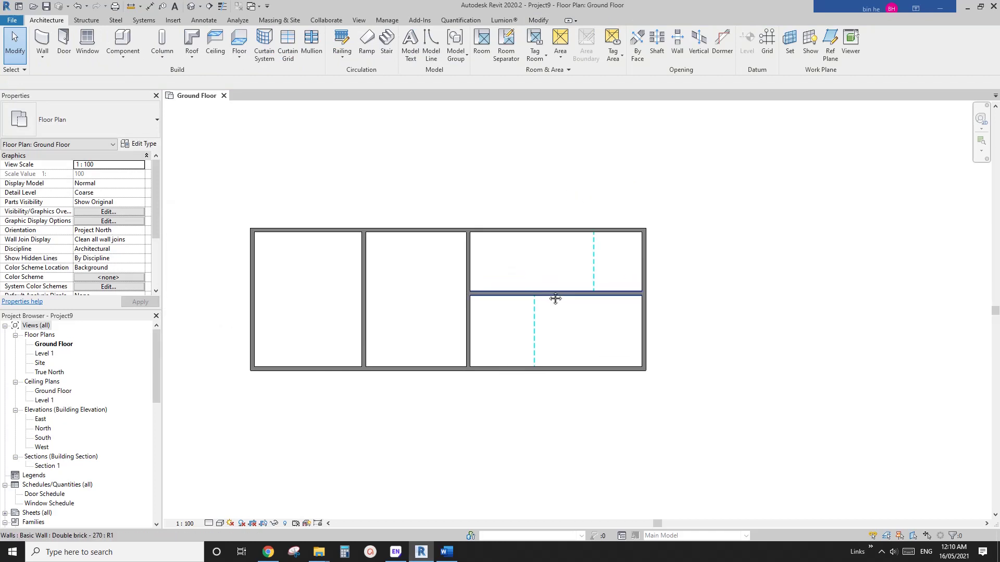
{"action": "key", "text": "r"}
{"action": "key", "text": "m"}
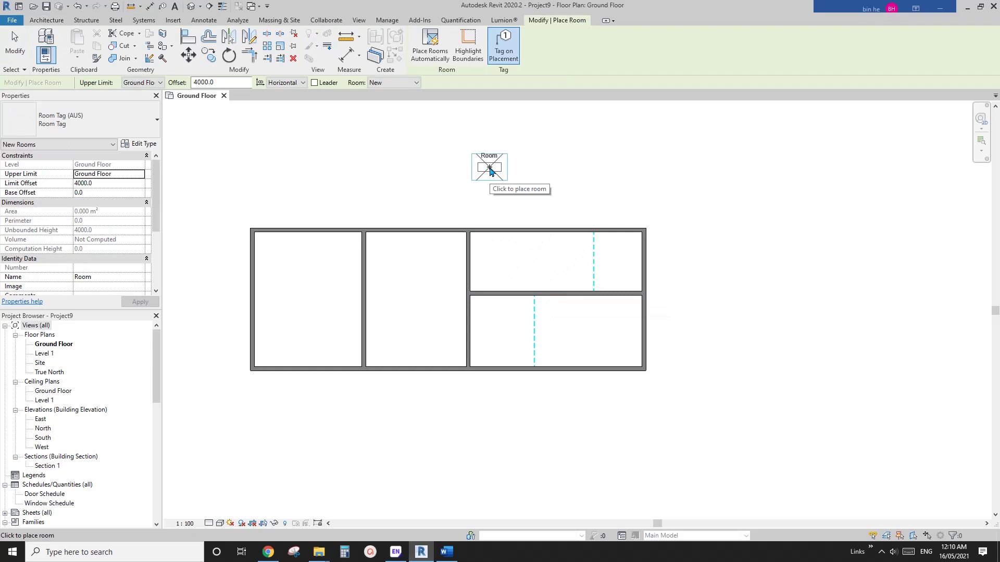
{"action": "left_click", "coordinate": [435, 59]}
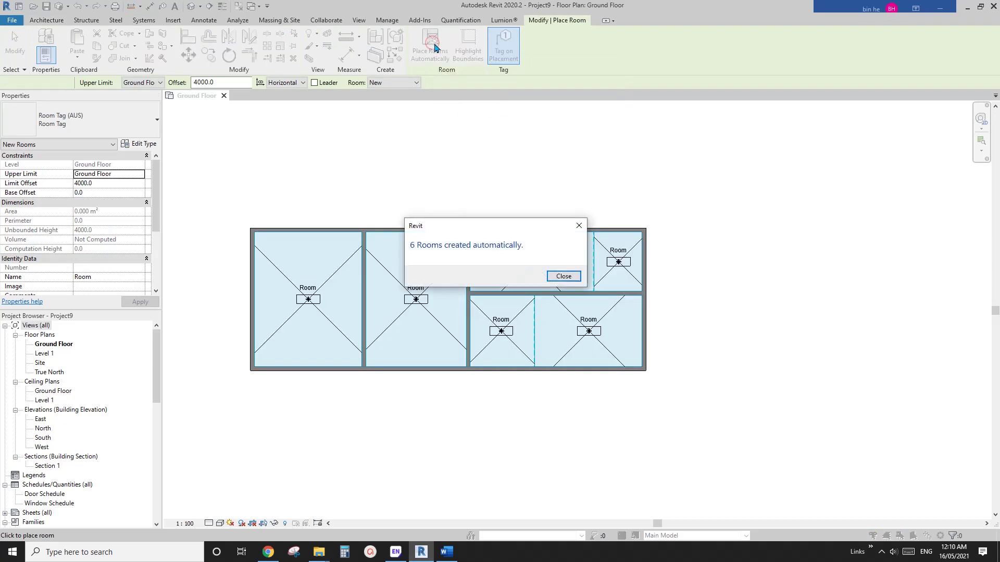
{"action": "left_click", "coordinate": [563, 276]}
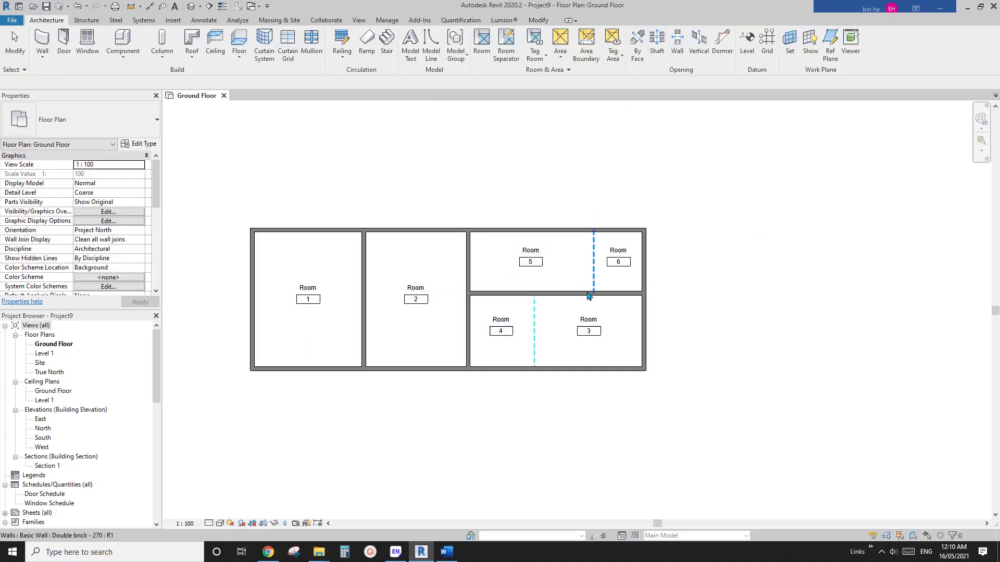
Turn on the Interior Fill and Reference subcategories of Rooms in the Ground Floor plan's visibility/graphic overrides
{"action": "middle_click_drag", "start_coordinate": [574, 292], "coordinate": [529, 261]}
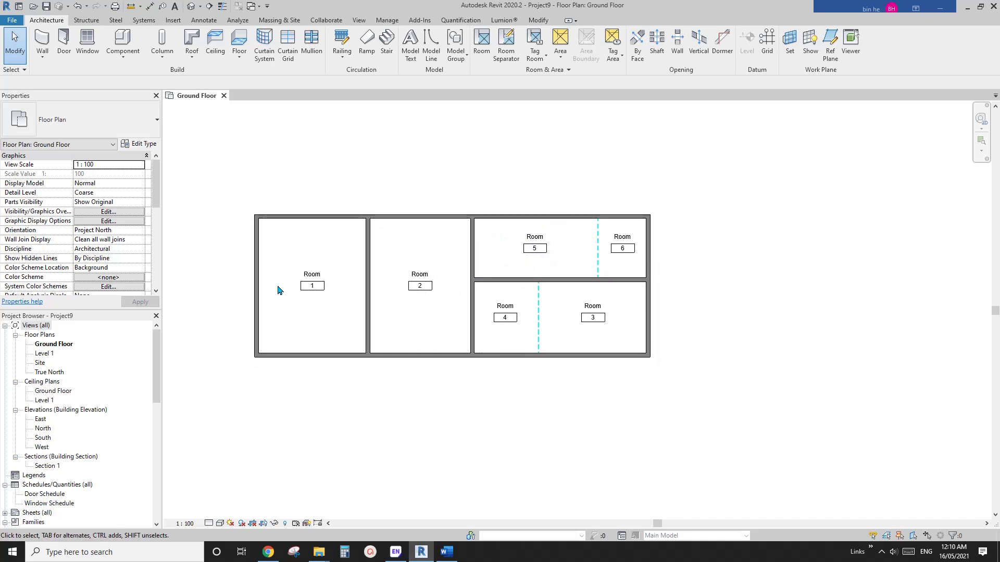
{"action": "middle_click_drag", "start_coordinate": [399, 283], "coordinate": [408, 293]}
{"action": "key", "text": "v"}
{"action": "key", "text": "g"}
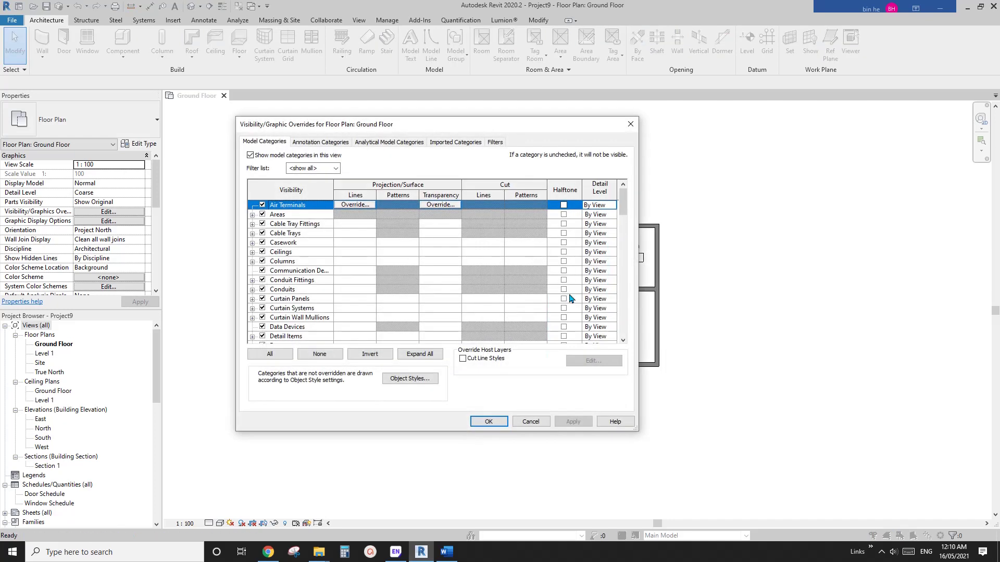
{"action": "left_click", "coordinate": [291, 307]}
{"action": "scroll", "coordinate": [290, 313], "scroll_direction": "down", "scroll_amount": 7}
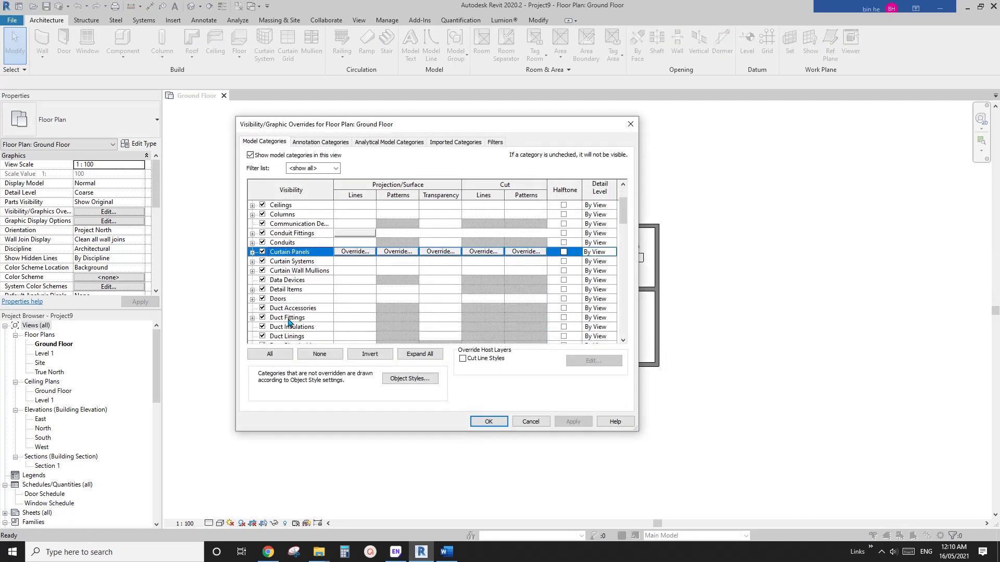
{"action": "scroll", "coordinate": [291, 316], "scroll_direction": "down", "scroll_amount": 9}
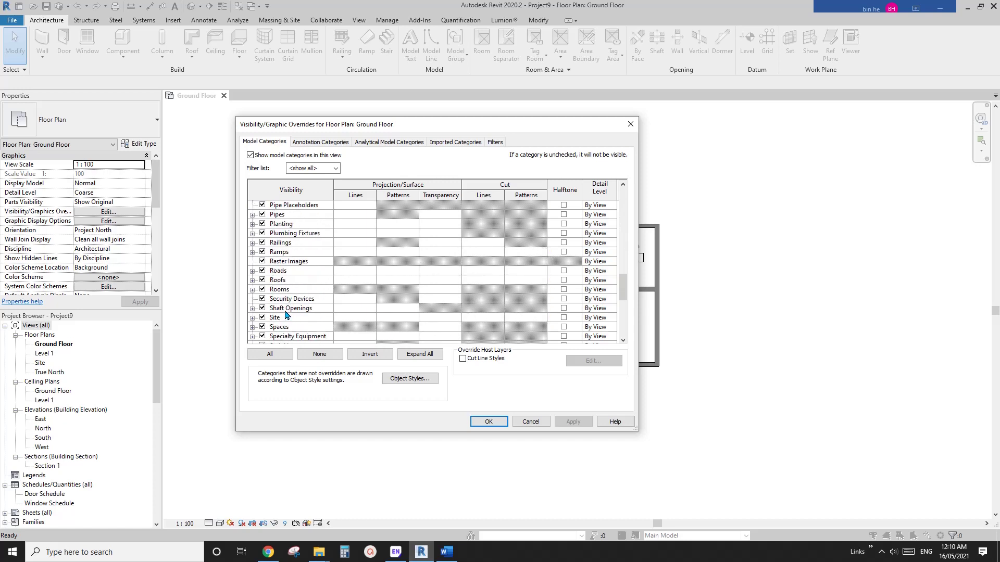
{"action": "left_click", "coordinate": [279, 290]}
{"action": "left_click", "coordinate": [252, 289]}
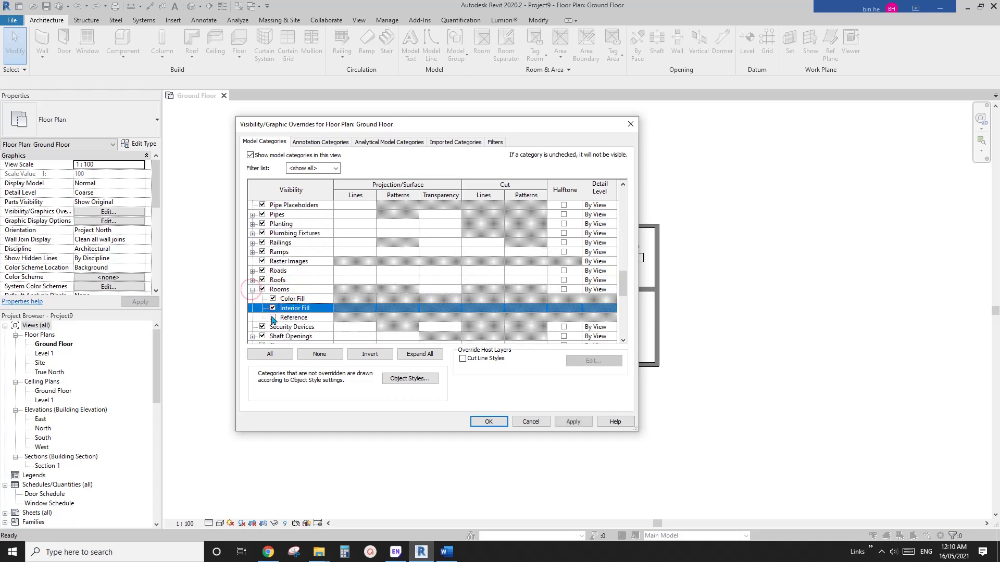
{"action": "left_click", "coordinate": [295, 315]}
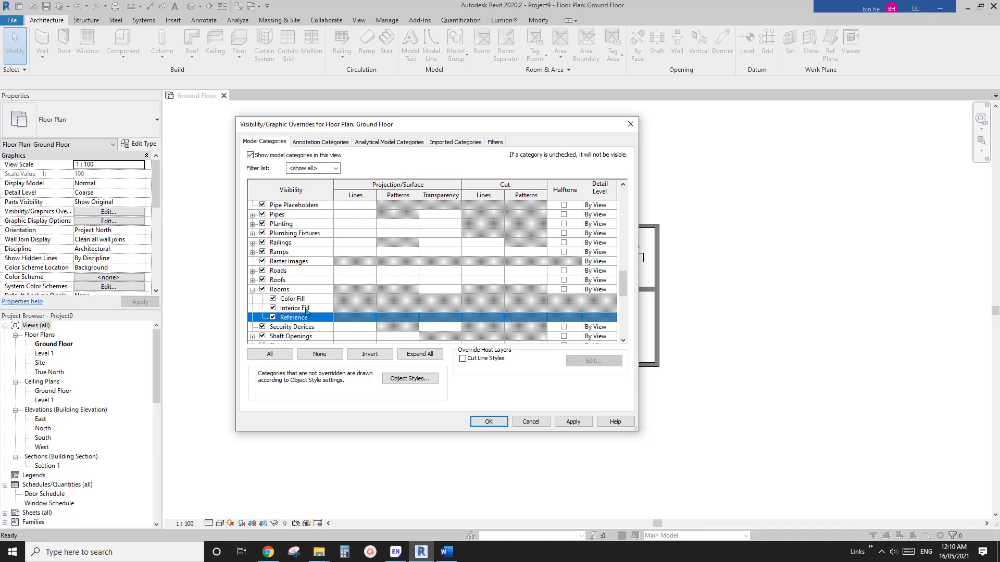
{"action": "left_click", "coordinate": [489, 422]}
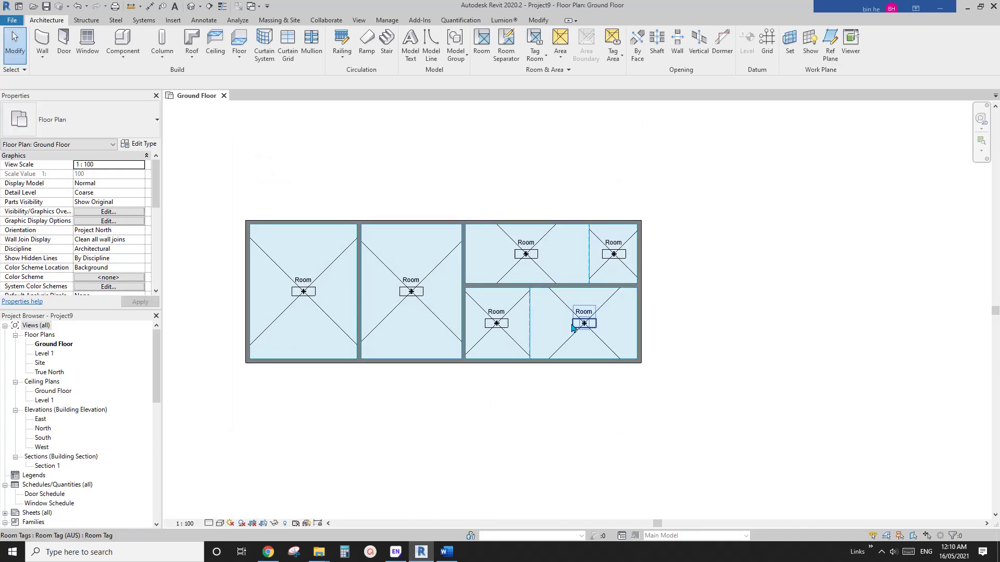
Place an extra tagged room in the middle full-depth space that already contains Room 2, and accept the warning
{"action": "scroll", "coordinate": [542, 264], "scroll_direction": "down", "scroll_amount": 1}
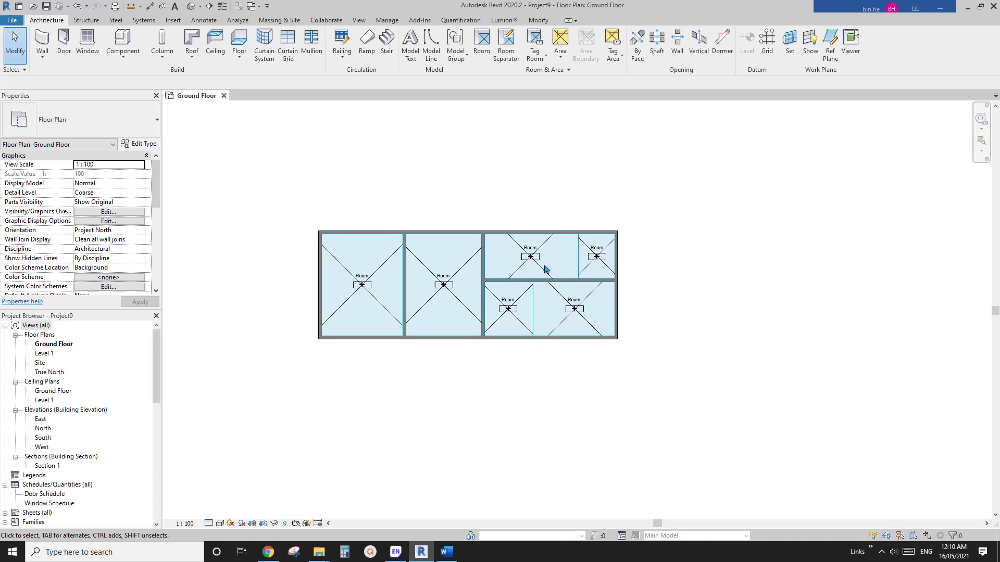
{"action": "middle_click_drag", "start_coordinate": [543, 266], "coordinate": [527, 294]}
{"action": "scroll", "coordinate": [525, 298], "scroll_direction": "up", "scroll_amount": 1}
{"action": "key", "text": "r"}
{"action": "key", "text": "m"}
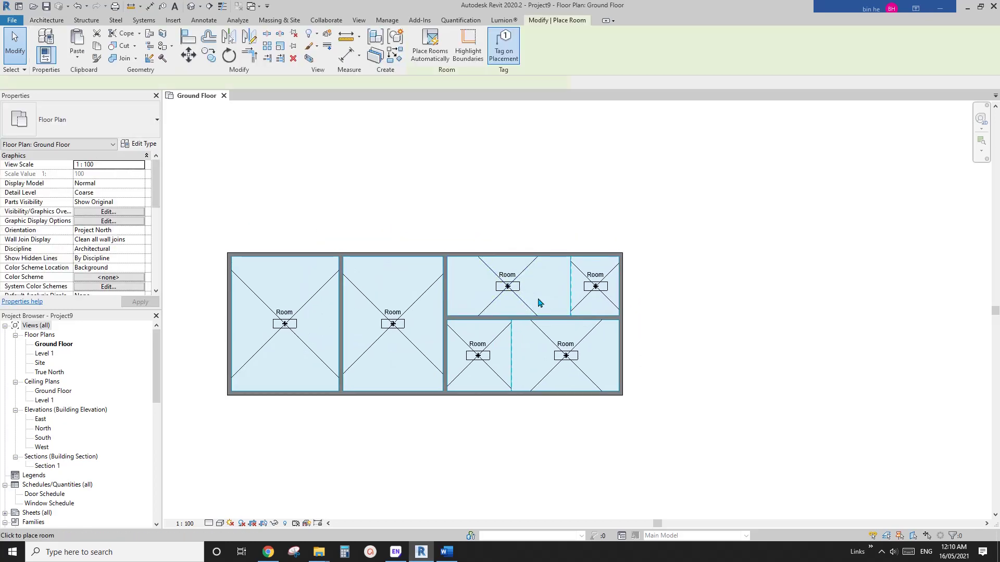
{"action": "scroll", "coordinate": [543, 300], "scroll_direction": "up", "scroll_amount": 2}
{"action": "middle_click_drag", "start_coordinate": [357, 379], "coordinate": [584, 337]}
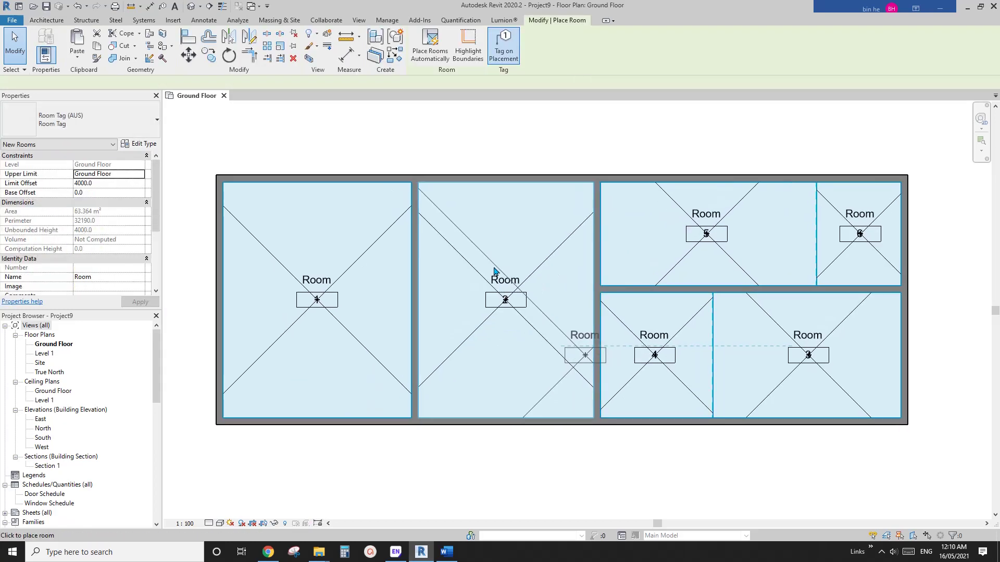
{"action": "left_click", "coordinate": [466, 213]}
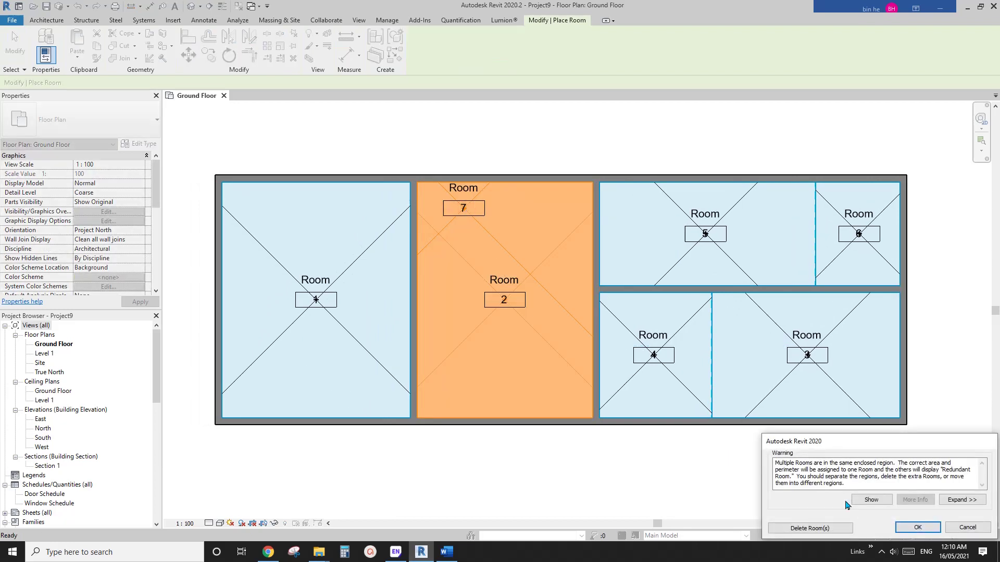
{"action": "left_click", "coordinate": [918, 528]}
{"action": "key", "text": "Escape"}
{"action": "key", "text": "Escape"}
Delete the redundant Room 7 from the middle full-depth space
{"action": "scroll", "coordinate": [540, 359], "scroll_direction": "down", "scroll_amount": 3}
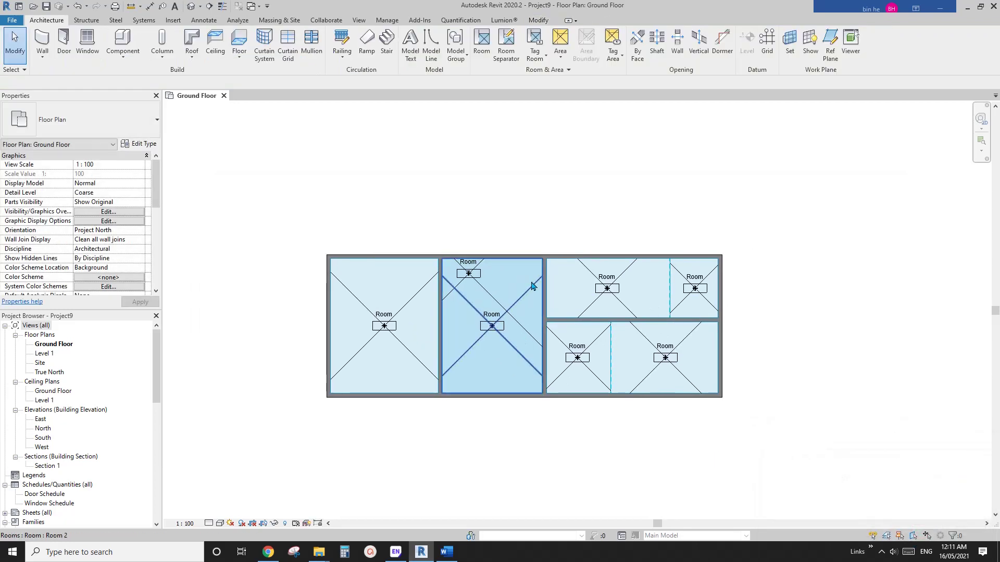
{"action": "scroll", "coordinate": [494, 348], "scroll_direction": "down", "scroll_amount": 1}
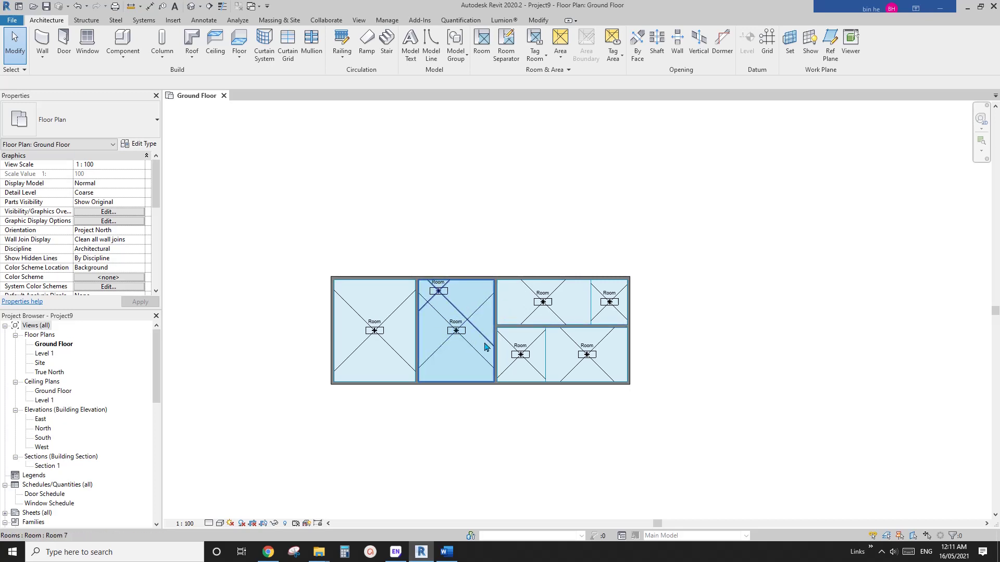
{"action": "scroll", "coordinate": [474, 344], "scroll_direction": "up", "scroll_amount": 1}
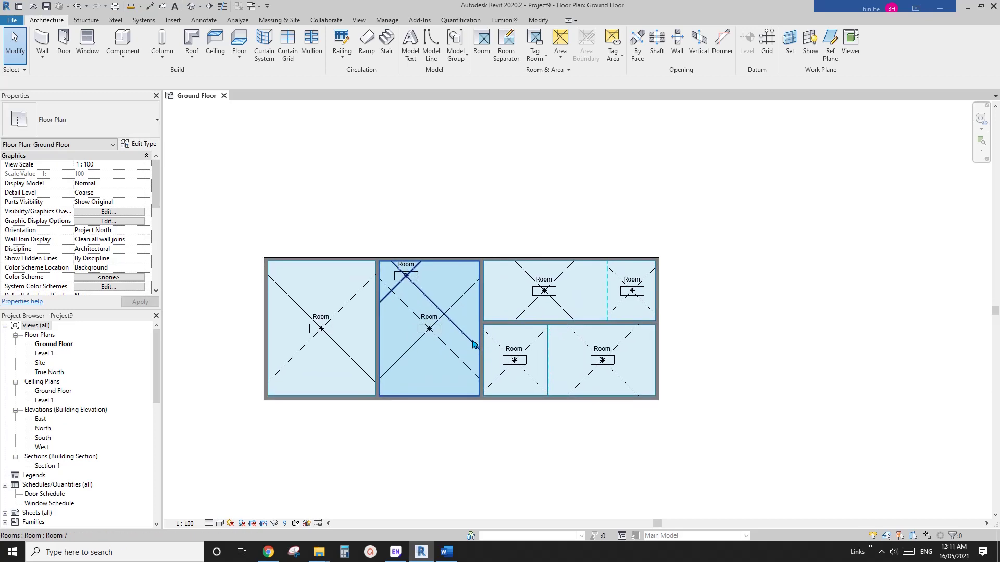
{"action": "left_click", "coordinate": [430, 297]}
{"action": "middle_click_drag", "start_coordinate": [458, 326], "coordinate": [480, 326]}
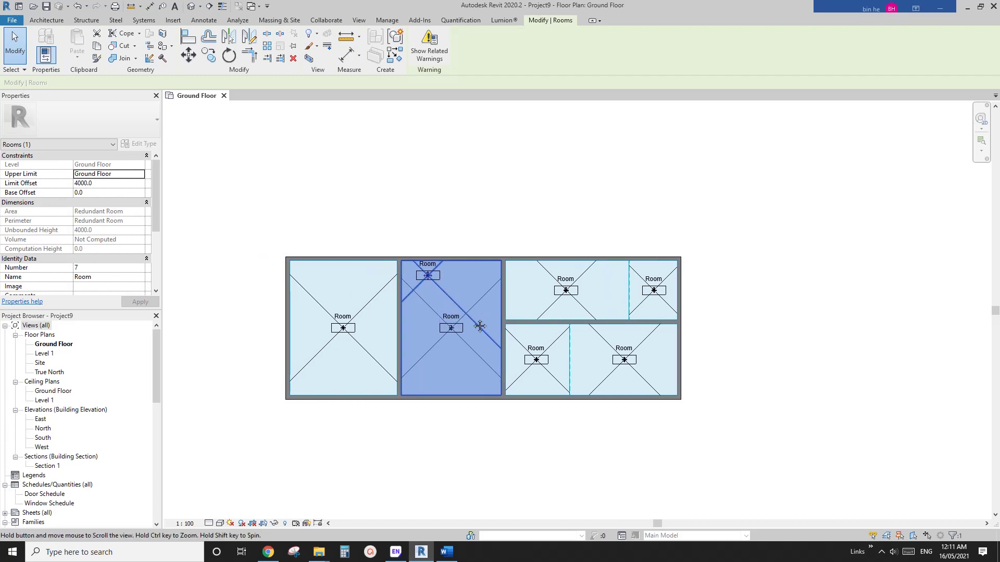
{"action": "scroll", "coordinate": [449, 288], "scroll_direction": "down", "scroll_amount": 1}
{"action": "key", "text": "Escape"}
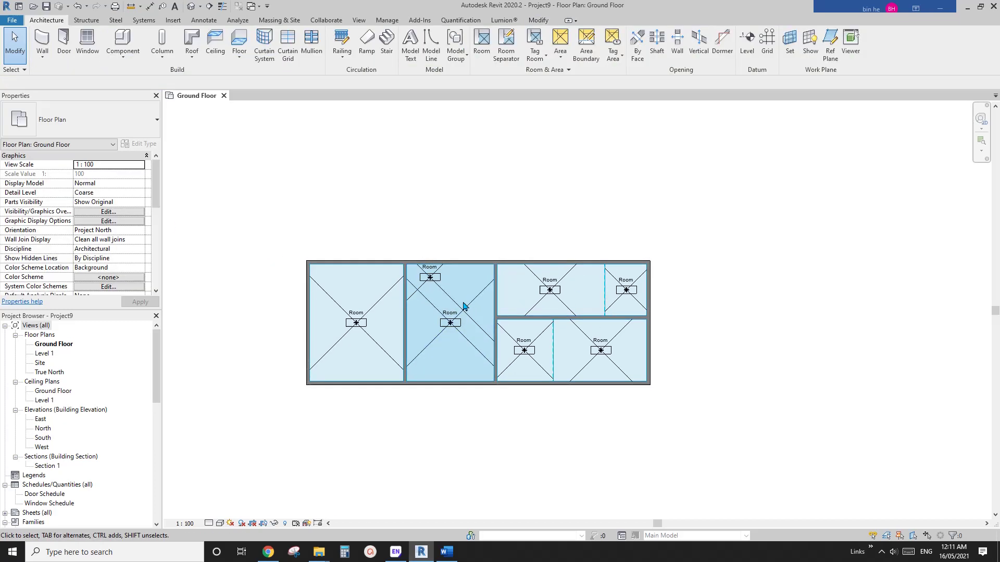
{"action": "left_click", "coordinate": [452, 298]}
{"action": "key", "text": "Delete"}
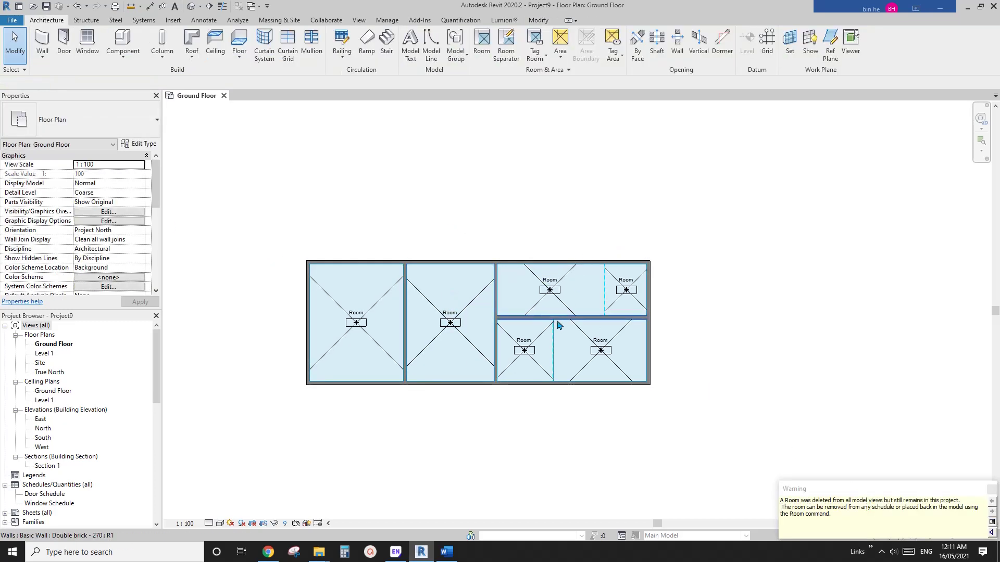
{"action": "middle_click_drag", "start_coordinate": [555, 320], "coordinate": [511, 304]}
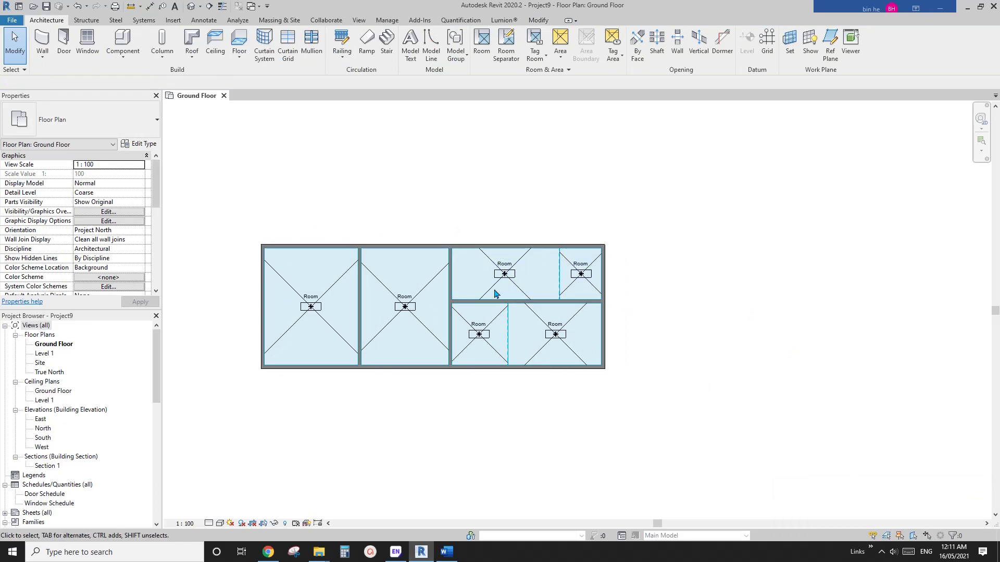
{"action": "middle_click_drag", "start_coordinate": [619, 277], "coordinate": [651, 275]}
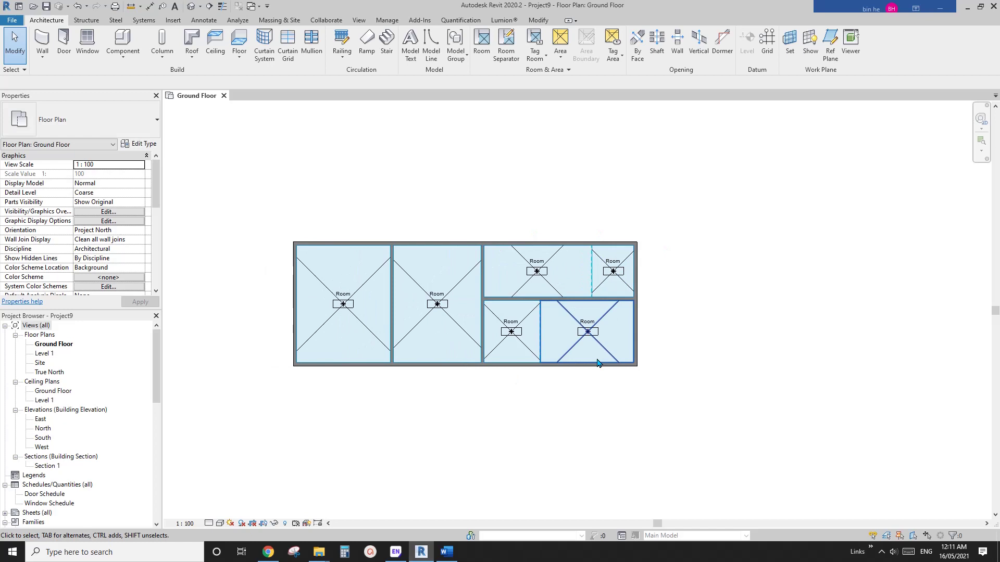
{"action": "middle_click_drag", "start_coordinate": [520, 362], "coordinate": [533, 362]}
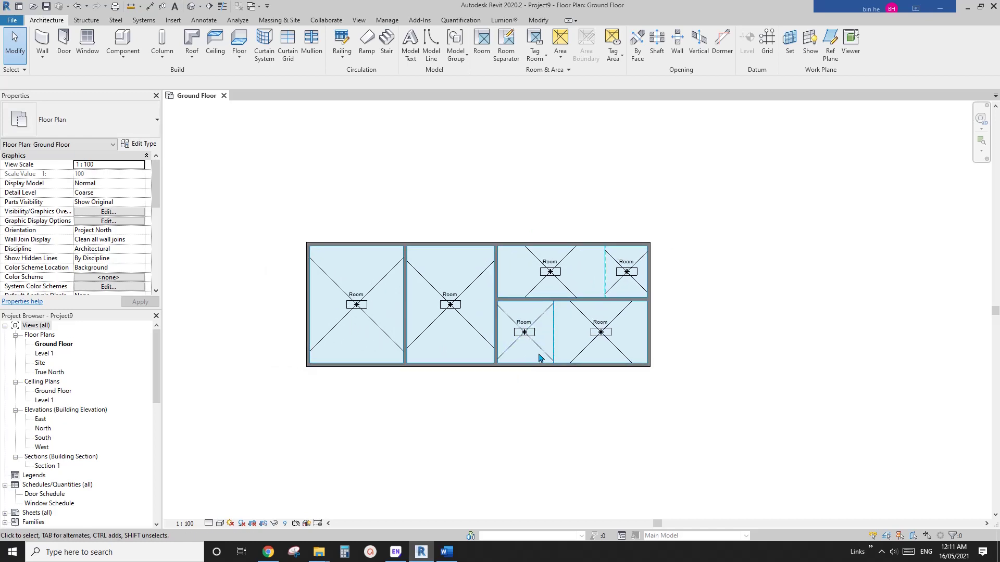
Draw three connected Double brick - 270 walls forming a rectangular extension about 6230 mm wide above the upper exterior wall
{"action": "middle_click_drag", "start_coordinate": [496, 233], "coordinate": [485, 278]}
{"action": "scroll", "coordinate": [492, 238], "scroll_direction": "up", "scroll_amount": 1}
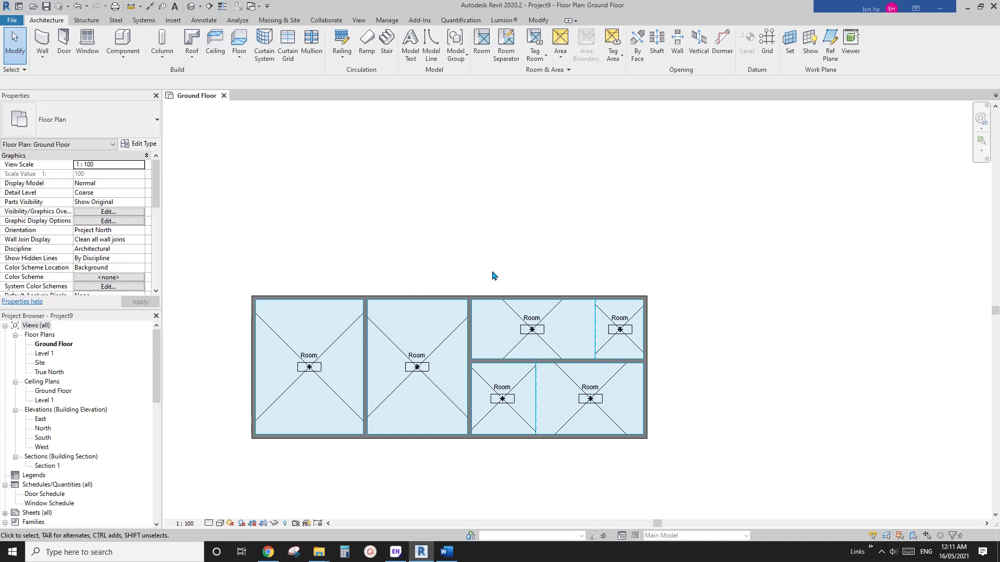
{"action": "middle_click_drag", "start_coordinate": [485, 241], "coordinate": [495, 250]}
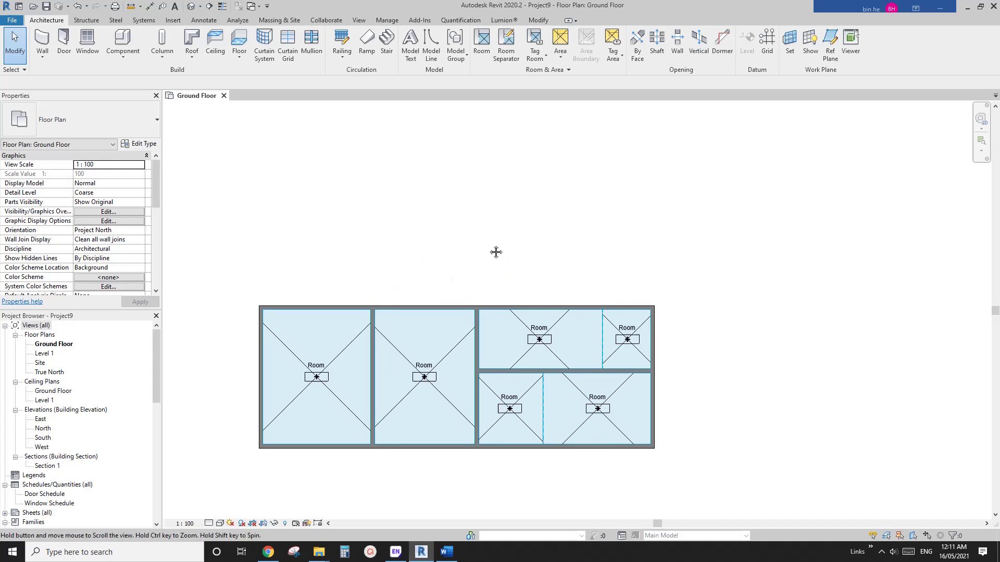
{"action": "key", "text": "w"}
{"action": "key", "text": "a"}
{"action": "left_click", "coordinate": [443, 306]}
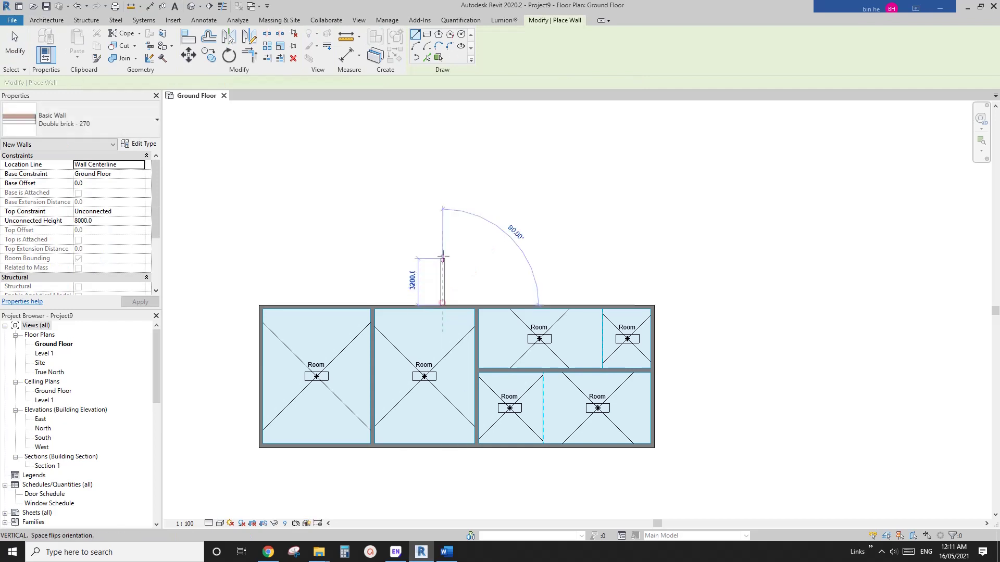
{"action": "left_click", "coordinate": [442, 251]}
{"action": "left_click", "coordinate": [538, 251]}
{"action": "left_click", "coordinate": [538, 306]}
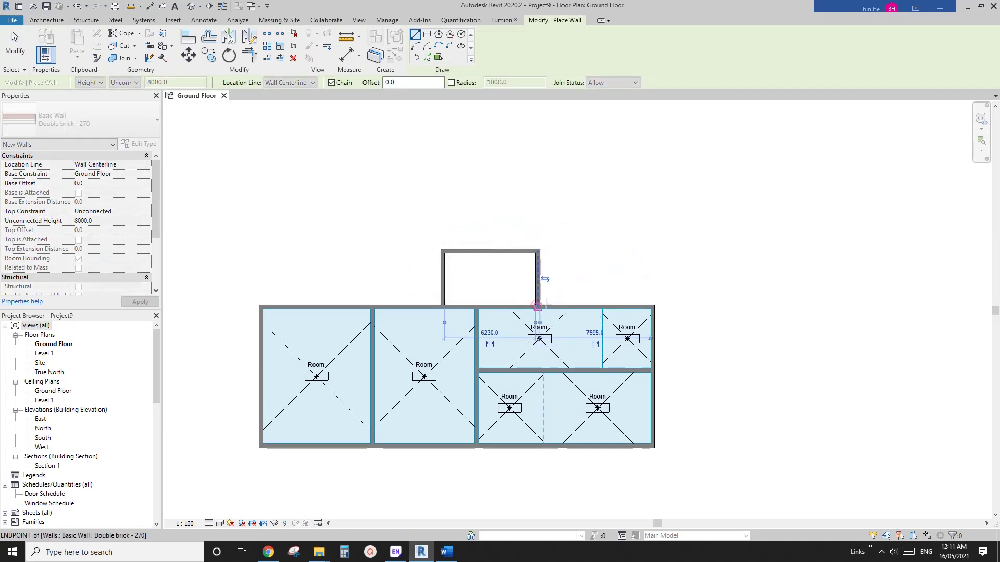
{"action": "key", "text": "Escape"}
{"action": "key", "text": "Escape"}
Place a tagged room automatically in the new extension above the building
{"action": "scroll", "coordinate": [520, 268], "scroll_direction": "down", "scroll_amount": 2}
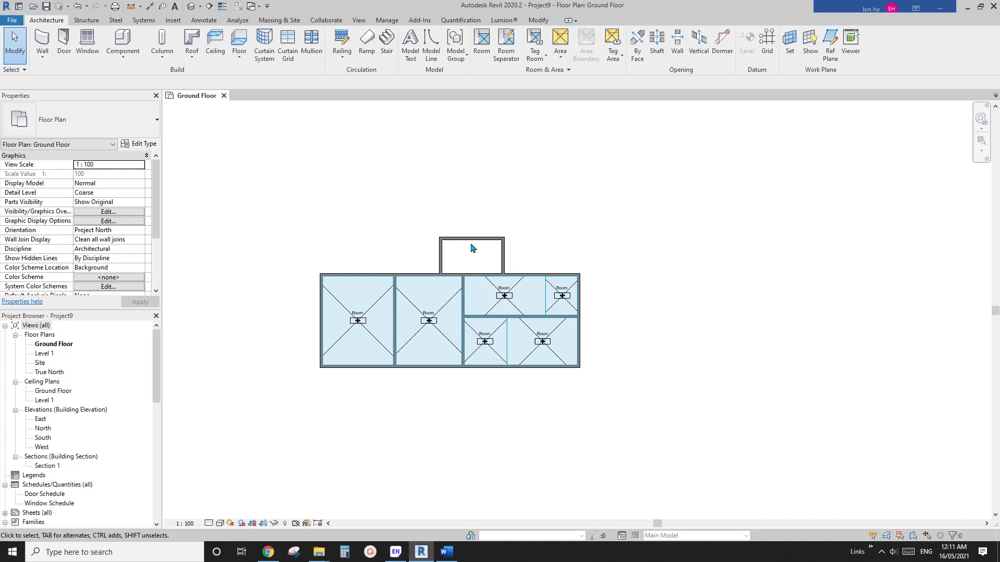
{"action": "scroll", "coordinate": [471, 247], "scroll_direction": "up", "scroll_amount": 1}
{"action": "scroll", "coordinate": [476, 265], "scroll_direction": "up", "scroll_amount": 1}
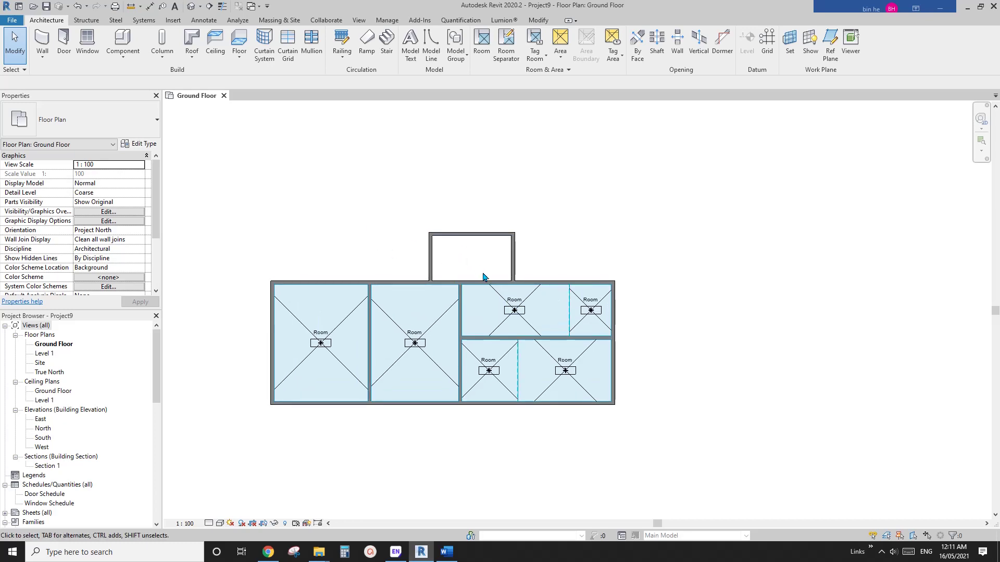
{"action": "key", "text": "r"}
{"action": "key", "text": "m"}
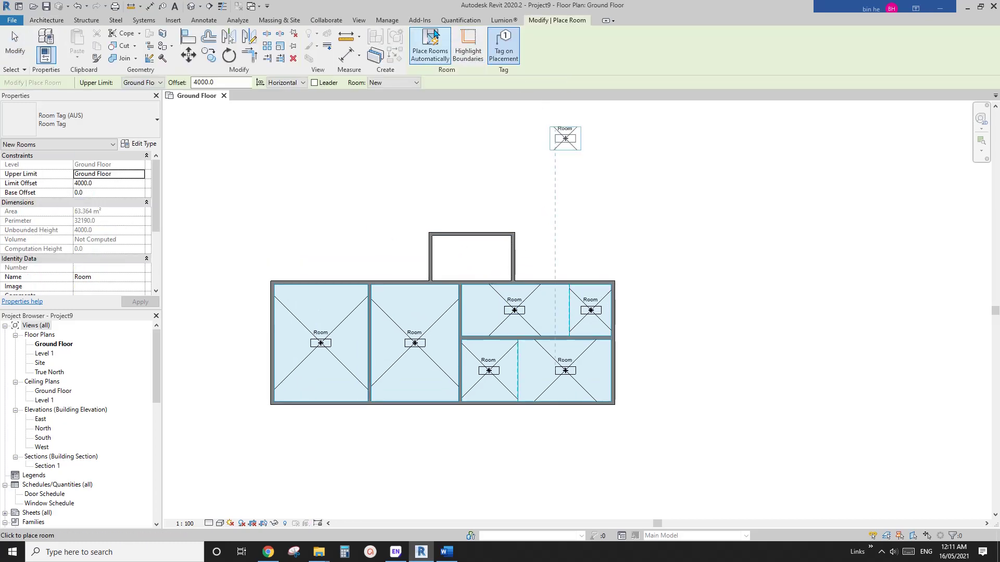
{"action": "left_click", "coordinate": [430, 42]}
{"action": "left_click", "coordinate": [563, 276]}
{"action": "key", "text": "Escape"}
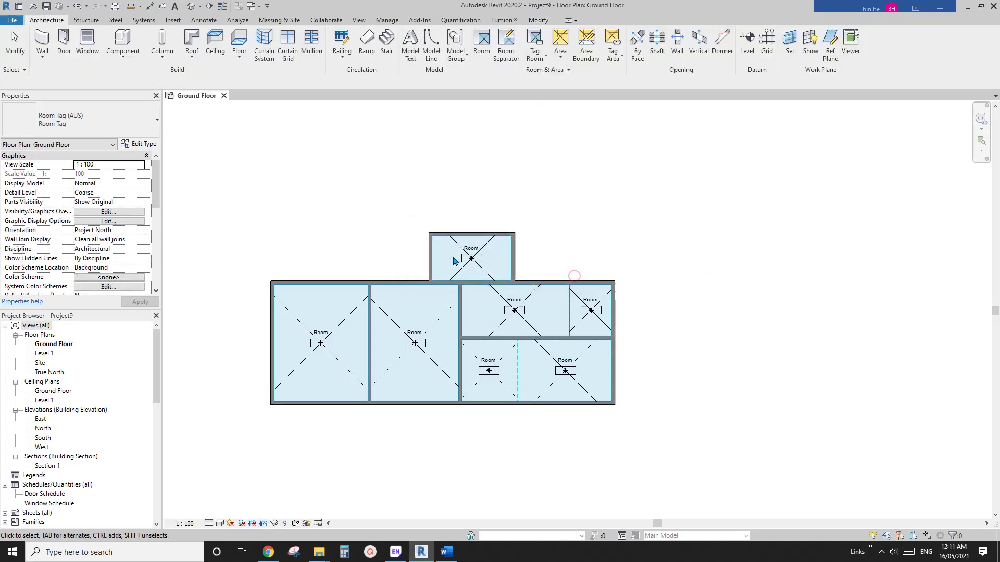
Check the phasing properties of the Ground Floor plan and duplicate the view without detailing
{"action": "scroll", "coordinate": [654, 251], "scroll_direction": "up", "scroll_amount": 2}
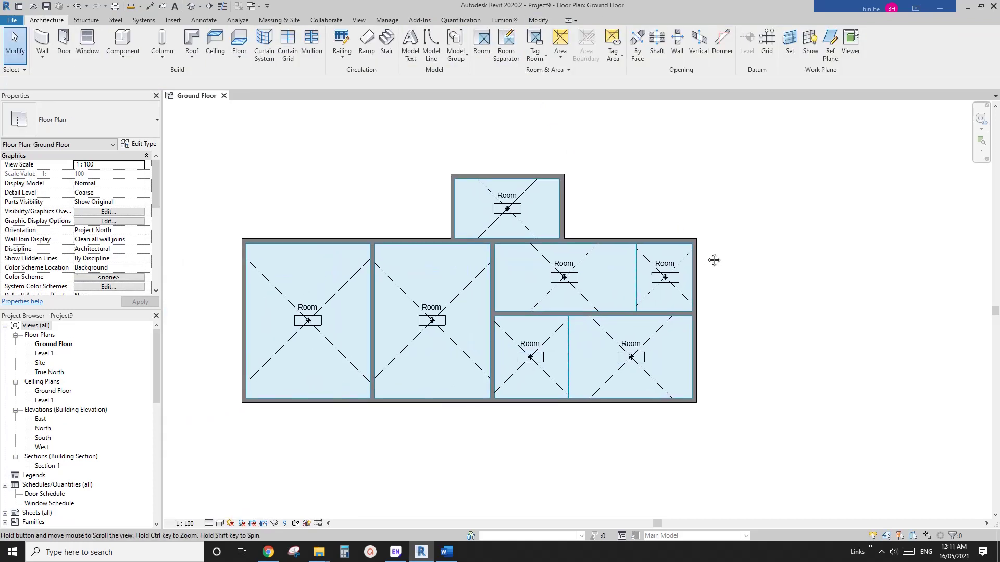
{"action": "middle_click_drag", "start_coordinate": [648, 250], "coordinate": [691, 252]}
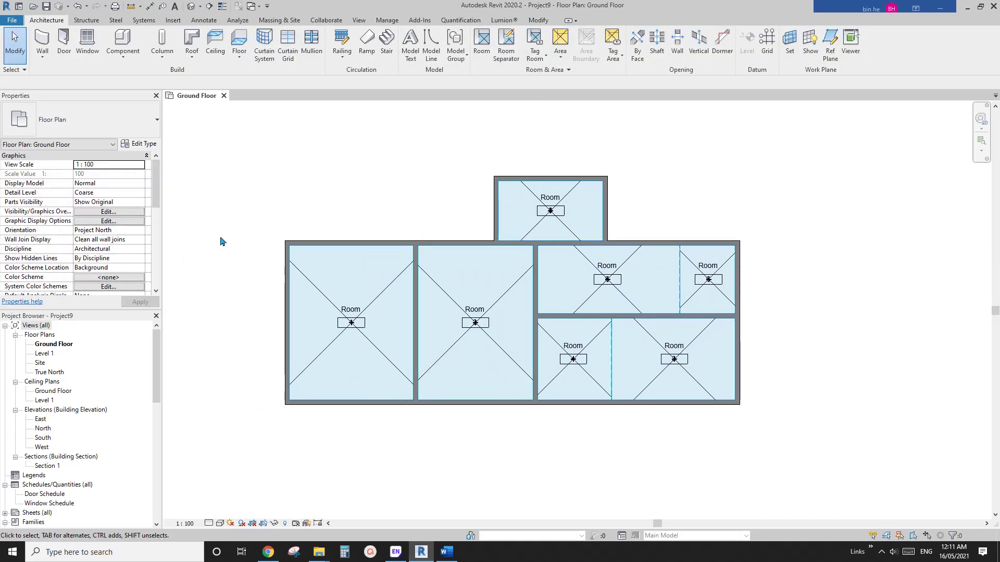
{"action": "scroll", "coordinate": [113, 251], "scroll_direction": "down", "scroll_amount": 5}
{"action": "scroll", "coordinate": [114, 251], "scroll_direction": "down", "scroll_amount": 2}
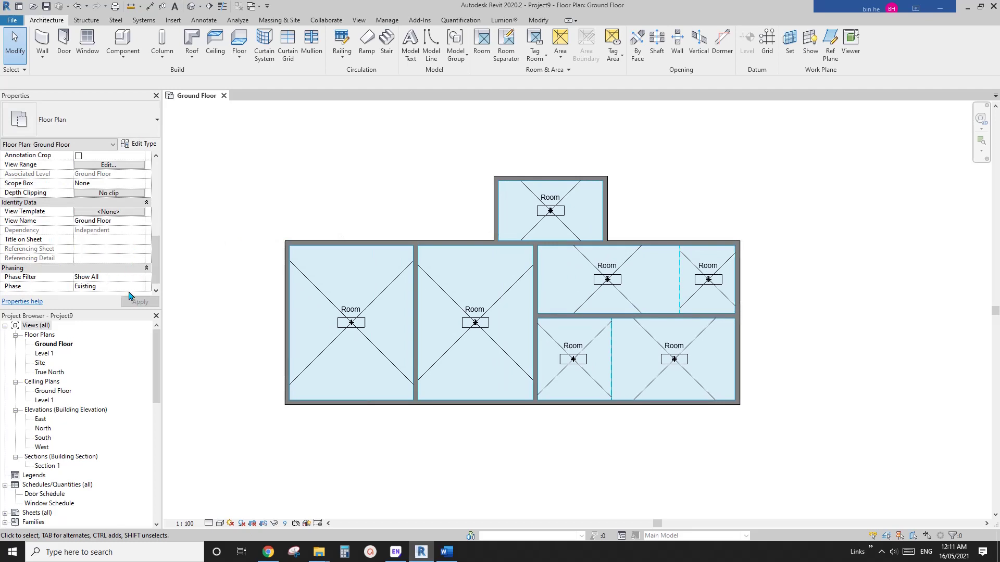
{"action": "scroll", "coordinate": [397, 246], "scroll_direction": "down", "scroll_amount": 2}
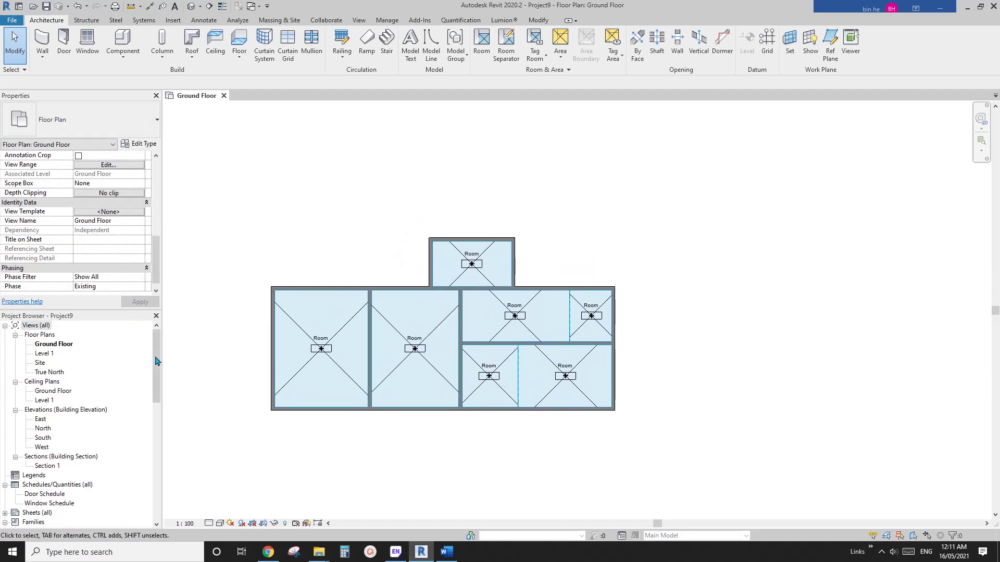
{"action": "right_click", "coordinate": [69, 349]}
{"action": "left_click", "coordinate": [154, 185]}
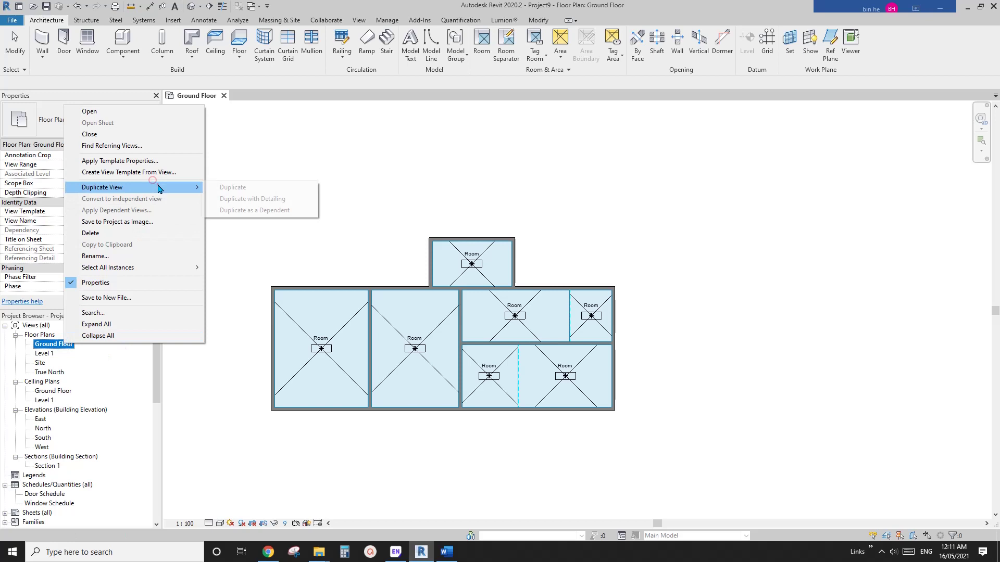
{"action": "left_click", "coordinate": [247, 188]}
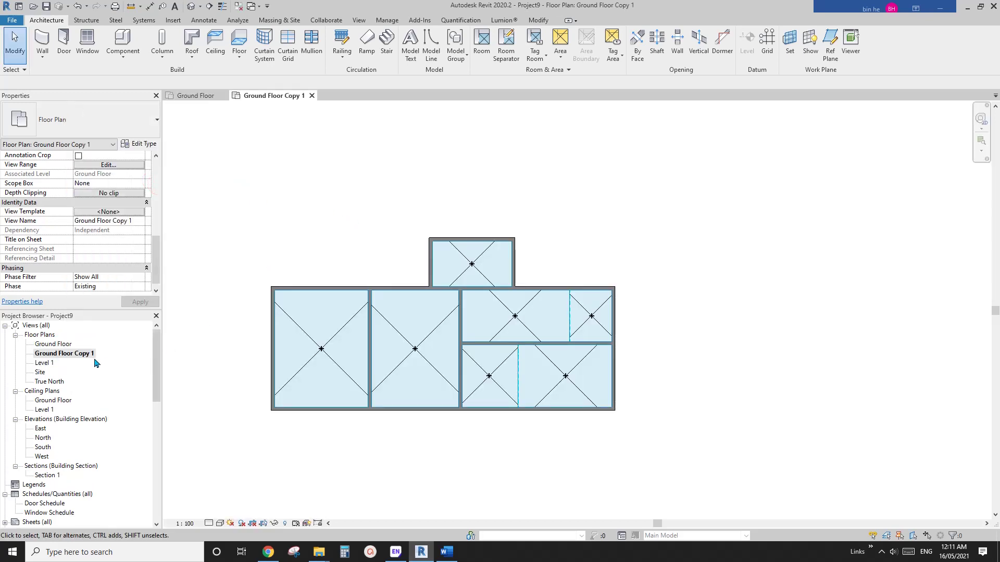
Set the phase of the Ground Floor Copy 1 view to New Construction
{"action": "right_click", "coordinate": [78, 357]}
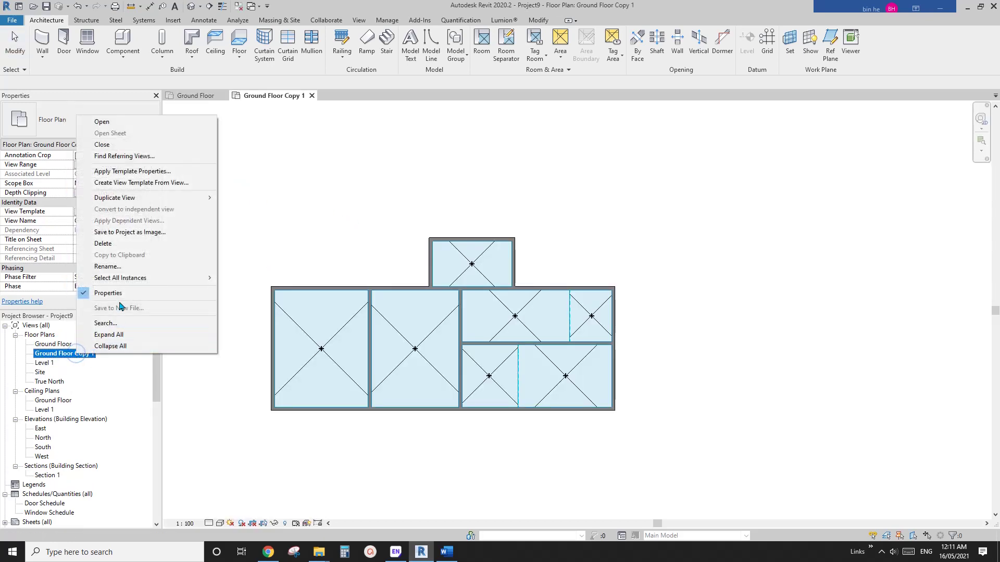
{"action": "key", "text": "Escape"}
{"action": "left_click", "coordinate": [139, 286]}
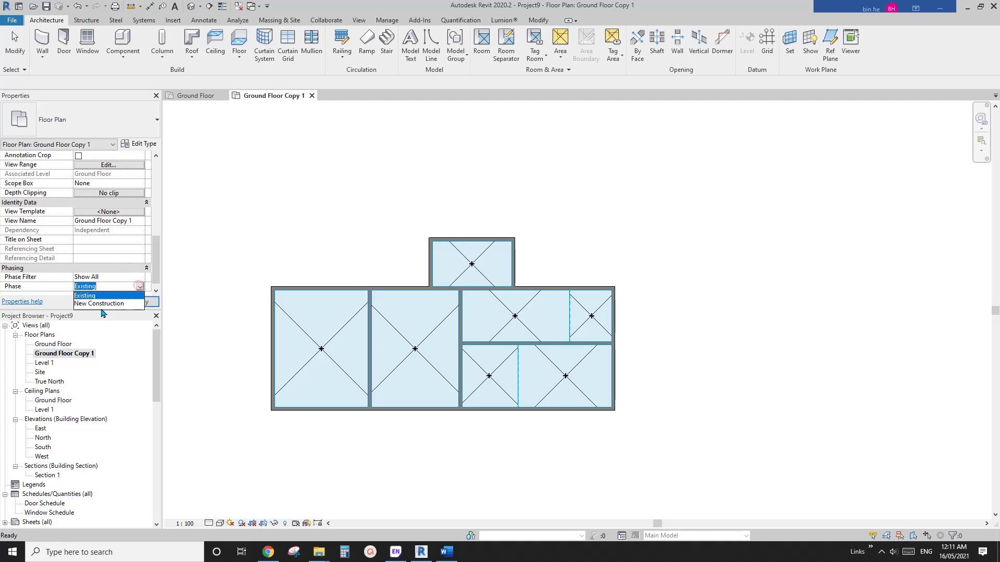
{"action": "left_click", "coordinate": [98, 303]}
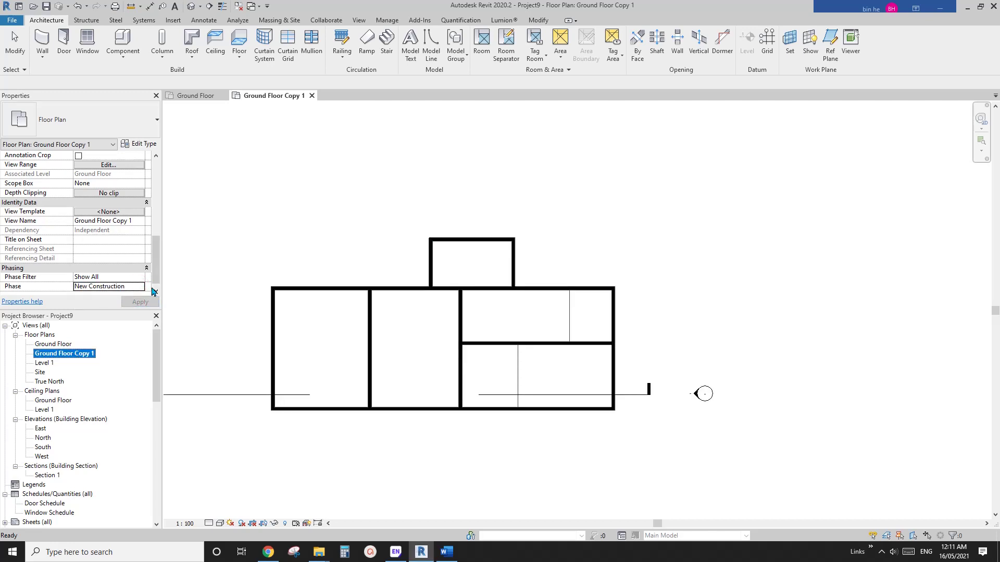
{"action": "left_click", "coordinate": [58, 344]}
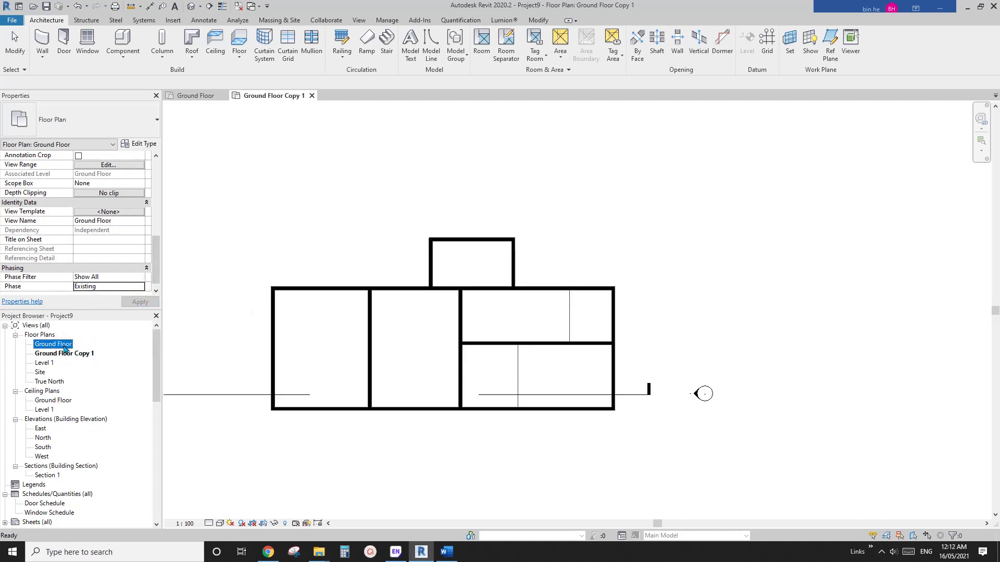
Rename the duplicated ground floor view as Ground Floor Existing
{"action": "left_click", "coordinate": [64, 353]}
{"action": "right_click", "coordinate": [64, 354]}
{"action": "left_click", "coordinate": [133, 265]}
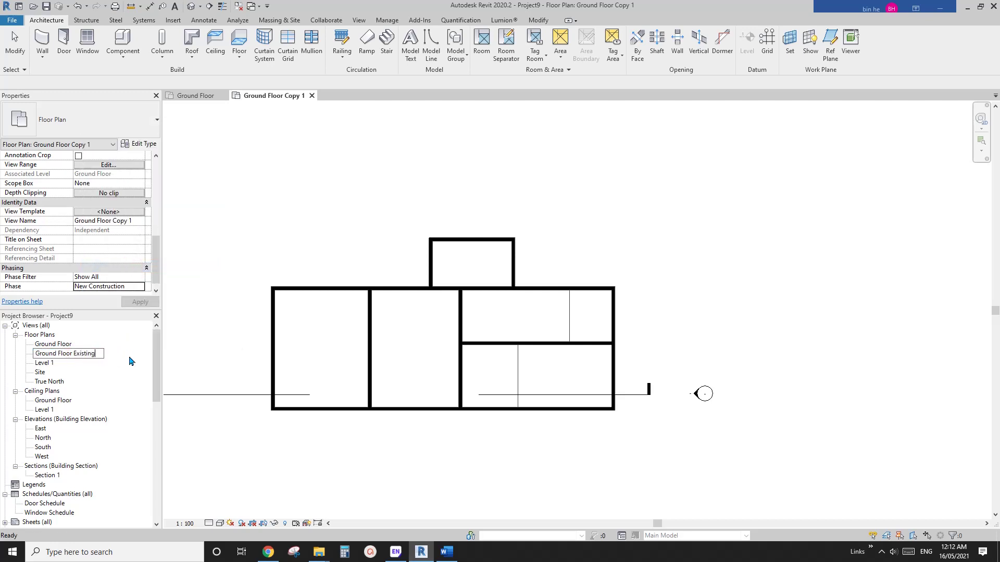
{"action": "left_click", "coordinate": [57, 344]}
{"action": "right_click", "coordinate": [64, 344]}
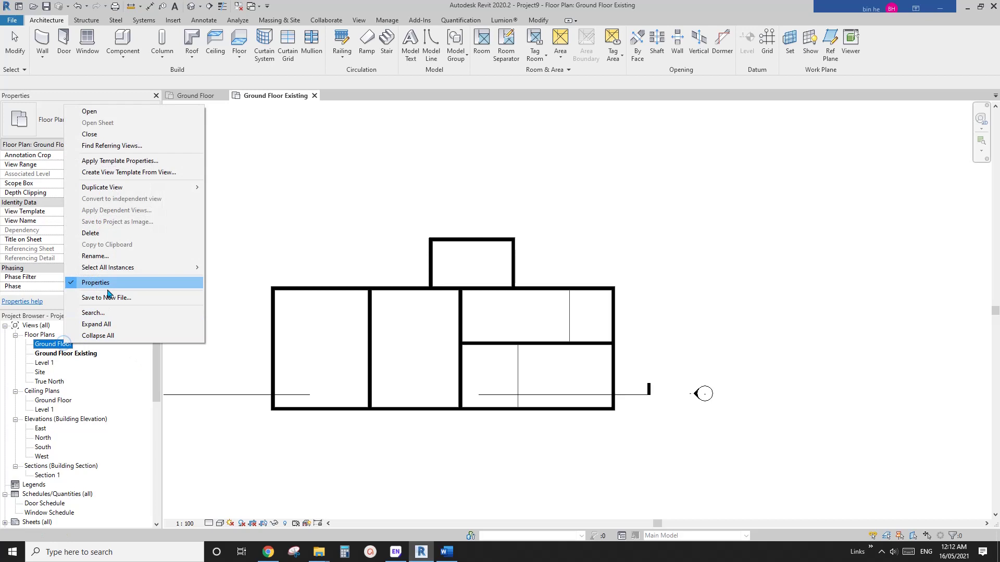
{"action": "left_click", "coordinate": [112, 257]}
Rename the duplicated New Construction floor plan as Ground Floor New
{"action": "left_click", "coordinate": [87, 355]}
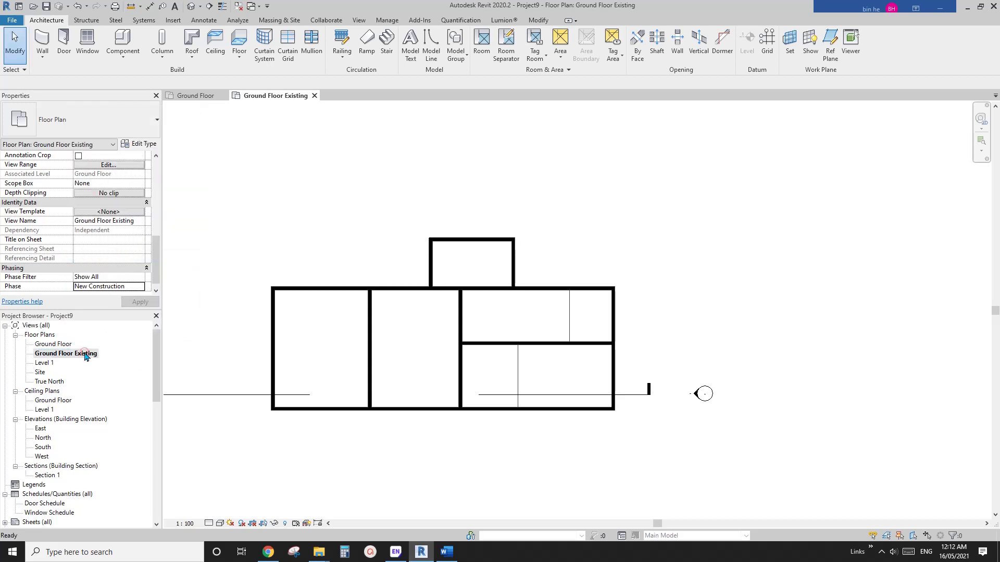
{"action": "right_click", "coordinate": [88, 354]}
{"action": "left_click", "coordinate": [131, 264]}
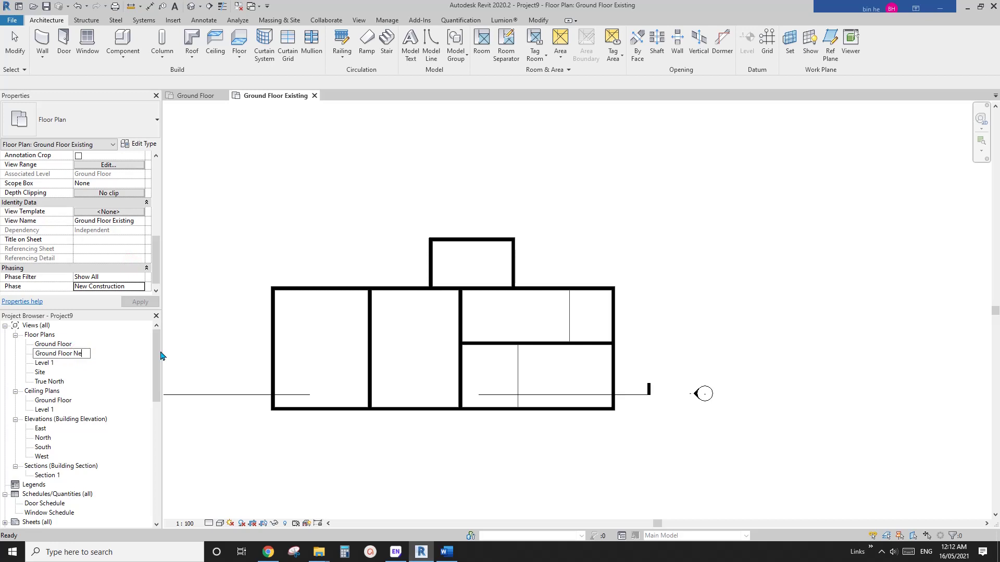
Rename the original Ground Floor plan as Ground Floor Existing without renaming the corresponding level and views
{"action": "left_click", "coordinate": [75, 342]}
{"action": "right_click", "coordinate": [74, 342]}
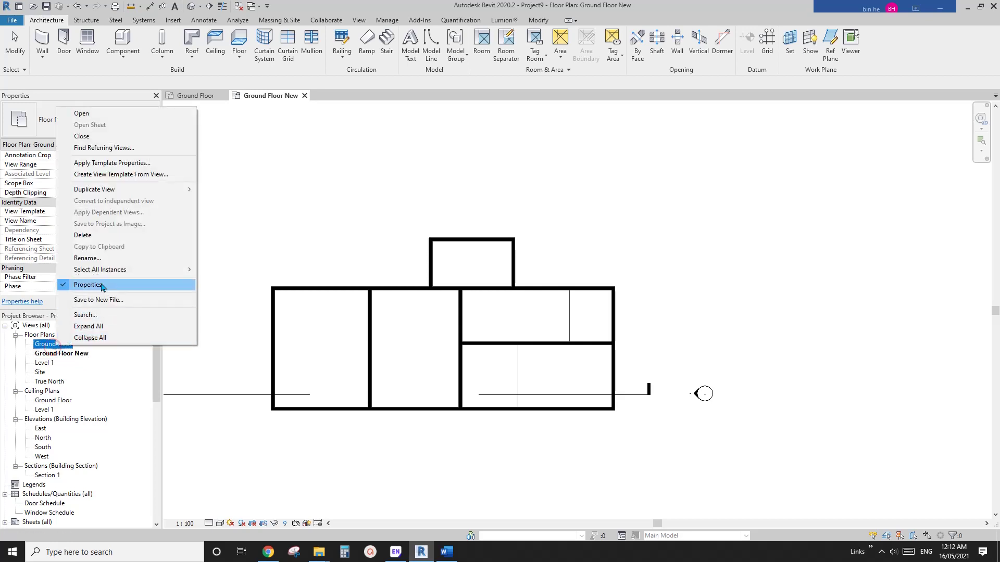
{"action": "left_click", "coordinate": [111, 257]}
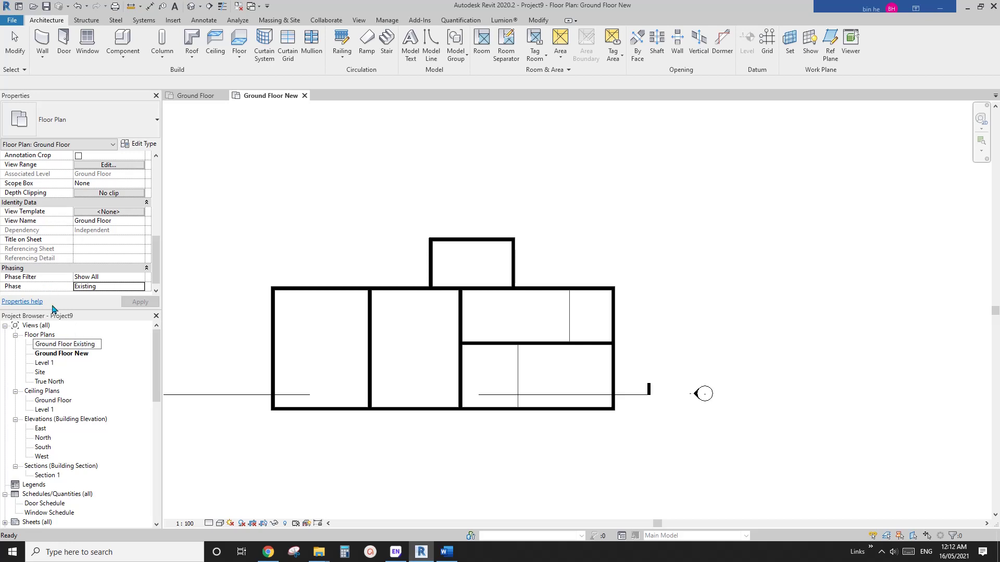
{"action": "left_click", "coordinate": [89, 364]}
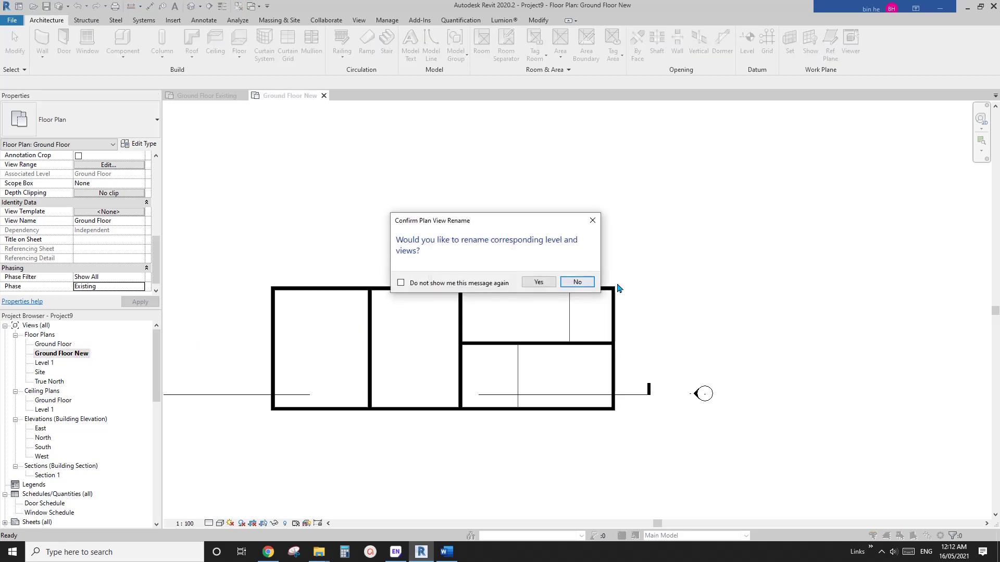
{"action": "left_click", "coordinate": [577, 281]}
Compare the phase settings of the Ground Floor Existing and Ground Floor New plans, and open the existing plan
{"action": "left_click", "coordinate": [84, 345]}
{"action": "left_click", "coordinate": [84, 355]}
{"action": "left_click", "coordinate": [86, 346]}
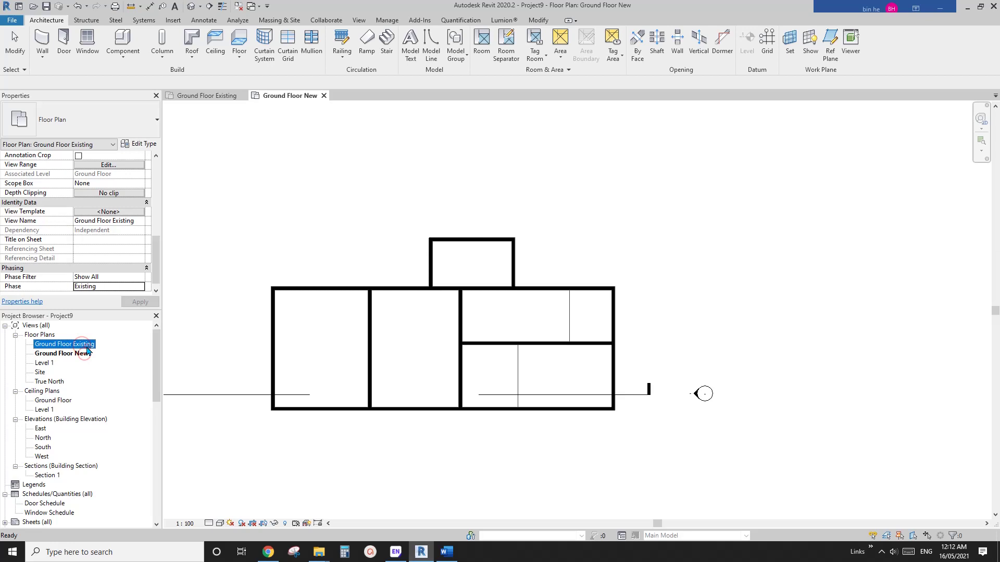
{"action": "left_click", "coordinate": [85, 355]}
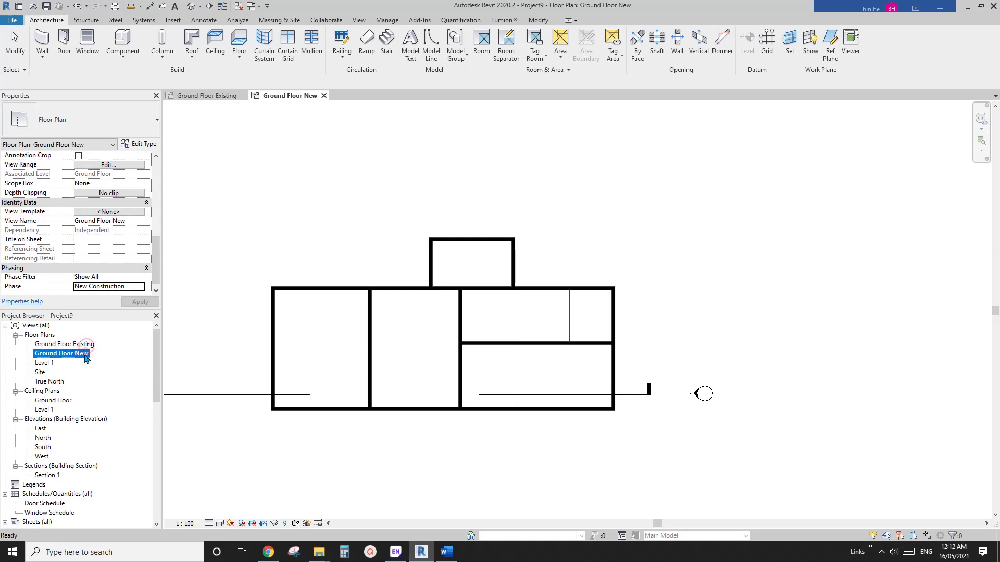
{"action": "double_click", "coordinate": [75, 345]}
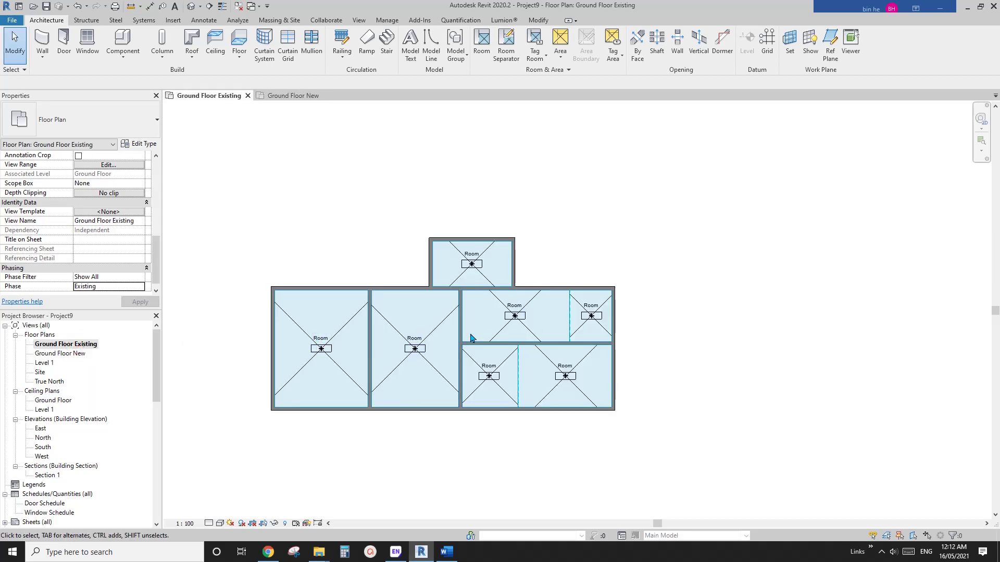
In the Ground Floor New plan, draw a horizontal Double brick - 270 wall across the leftmost space, aligned with the wall dividing the right-hand rooms
{"action": "double_click", "coordinate": [72, 354]}
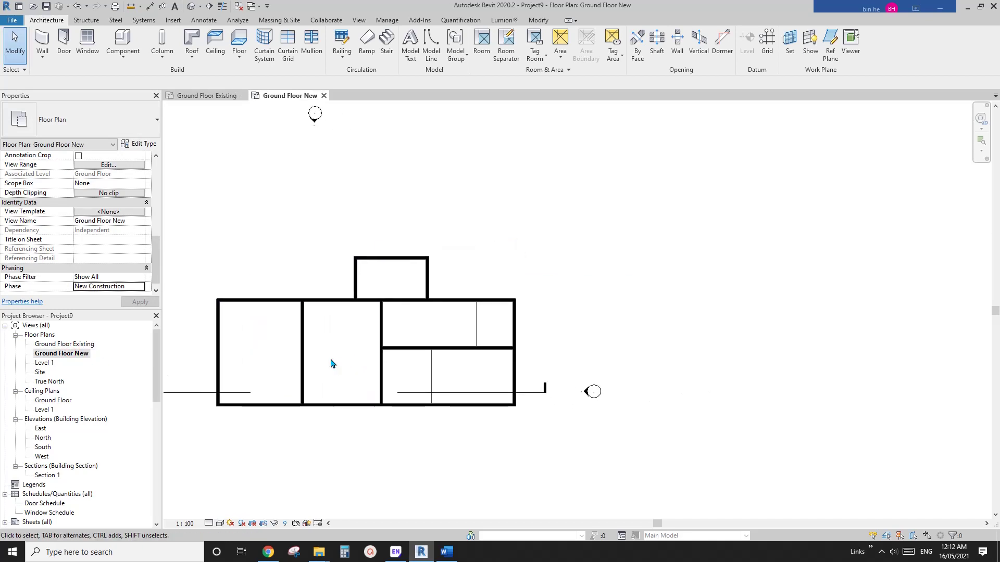
{"action": "scroll", "coordinate": [331, 363], "scroll_direction": "up", "scroll_amount": 2}
{"action": "middle_click_drag", "start_coordinate": [472, 372], "coordinate": [529, 368]}
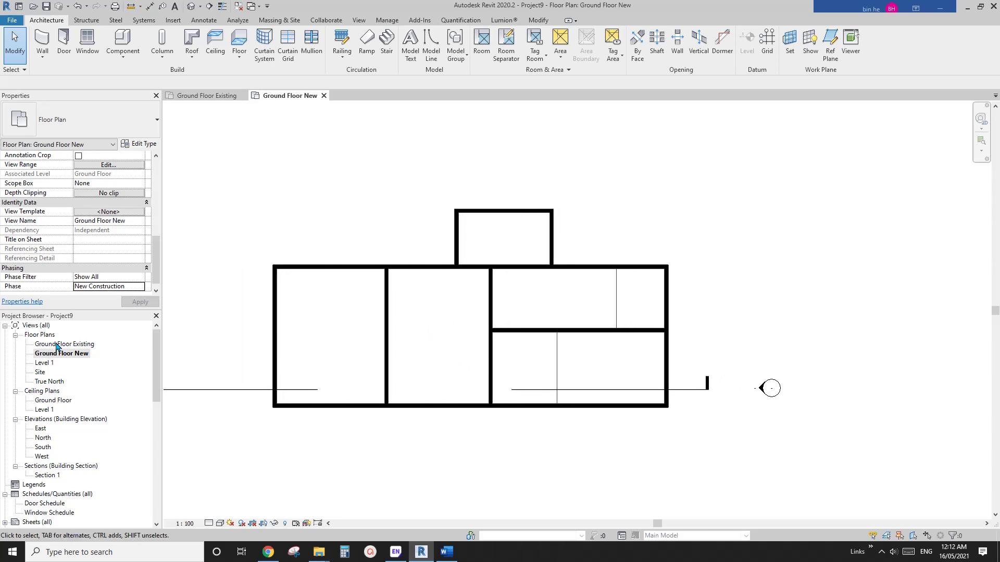
{"action": "mouse_move", "coordinate": [597, 356]}
{"action": "middle_mouse_down"}
{"action": "mouse_move", "coordinate": [583, 357]}
{"action": "mouse_move", "coordinate": [595, 338]}
{"action": "middle_mouse_up"}
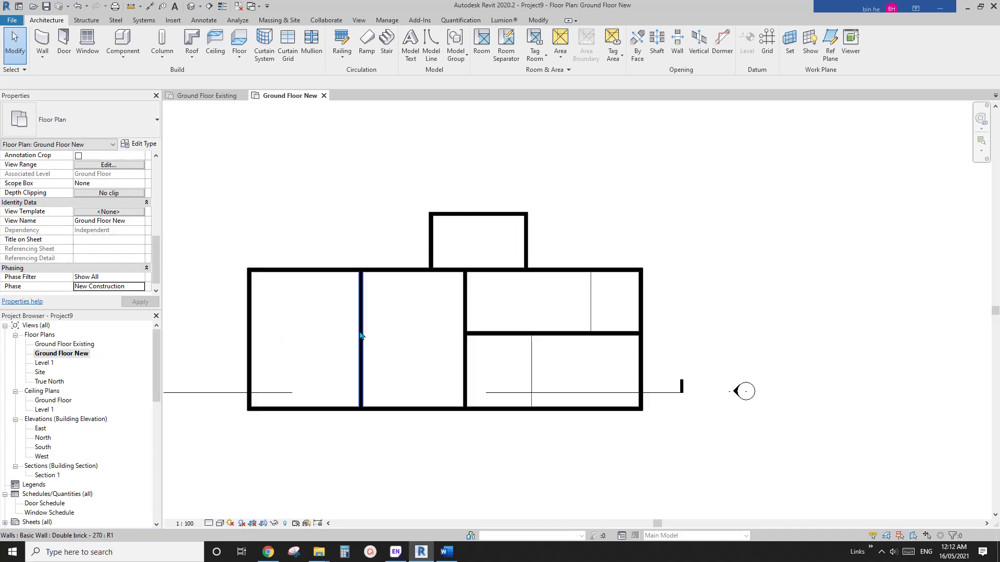
{"action": "middle_click_drag", "start_coordinate": [404, 330], "coordinate": [446, 309]}
{"action": "scroll", "coordinate": [540, 305], "scroll_direction": "up", "scroll_amount": 1}
{"action": "middle_click_drag", "start_coordinate": [569, 298], "coordinate": [566, 306]}
{"action": "key", "text": "w"}
{"action": "key", "text": "a"}
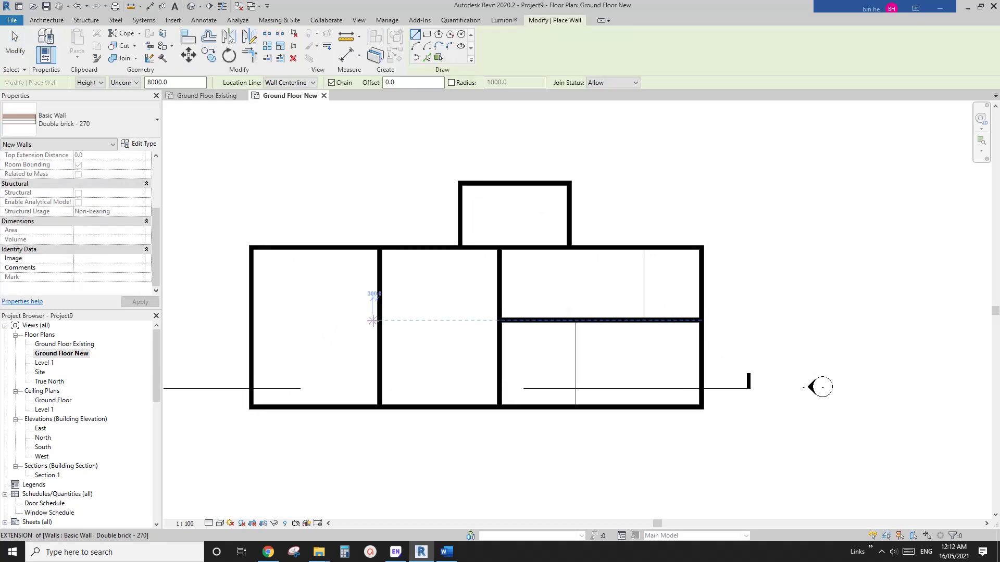
{"action": "left_click", "coordinate": [375, 320]}
{"action": "left_click", "coordinate": [253, 320]}
{"action": "middle_click_drag", "start_coordinate": [534, 299], "coordinate": [480, 331]}
{"action": "key", "text": "Escape"}
{"action": "key", "text": "Escape"}
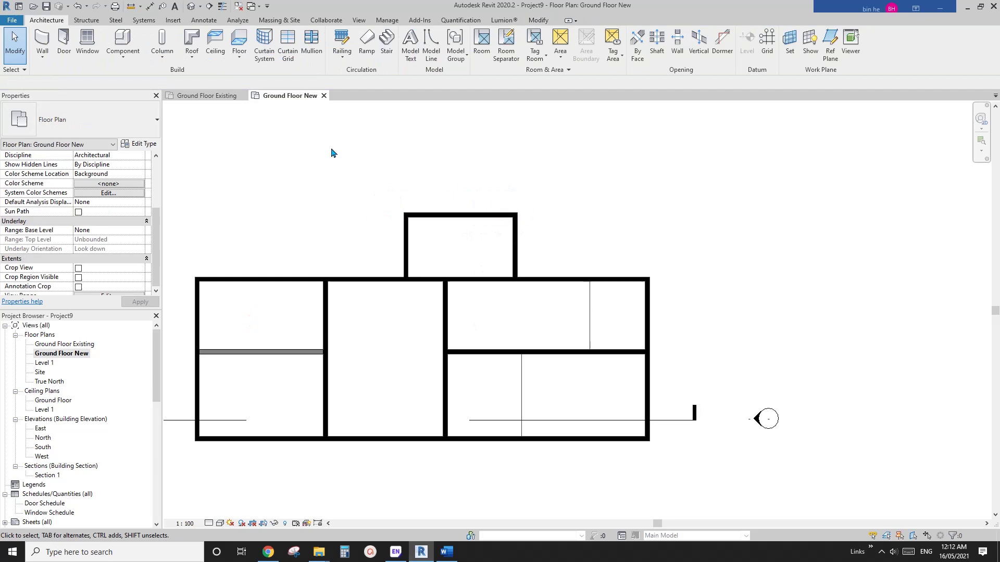
Demolish the three walls of the upper rectangular extension in the Ground Floor New plan
{"action": "left_click", "coordinate": [541, 21]}
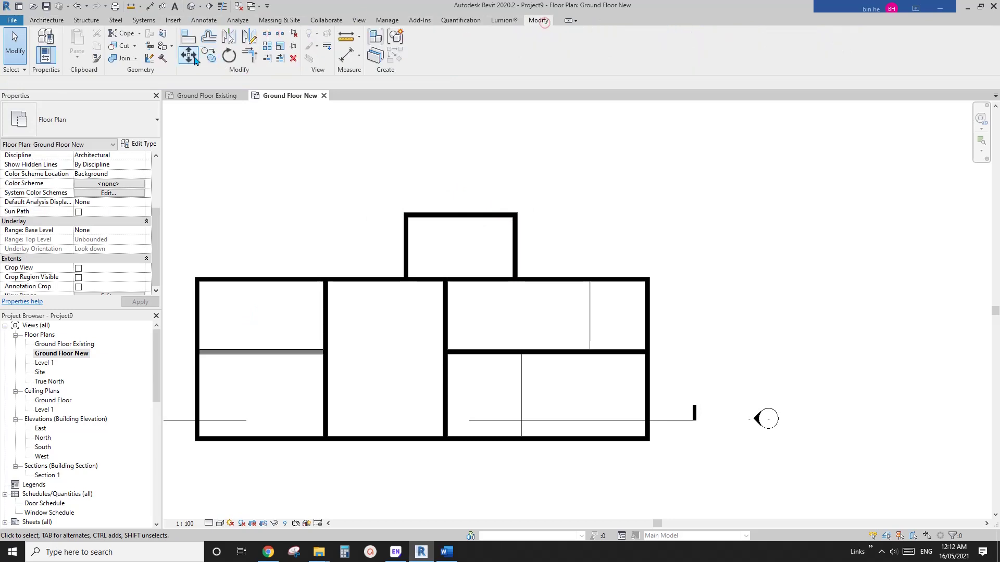
{"action": "left_click", "coordinate": [163, 59]}
{"action": "left_click", "coordinate": [475, 217]}
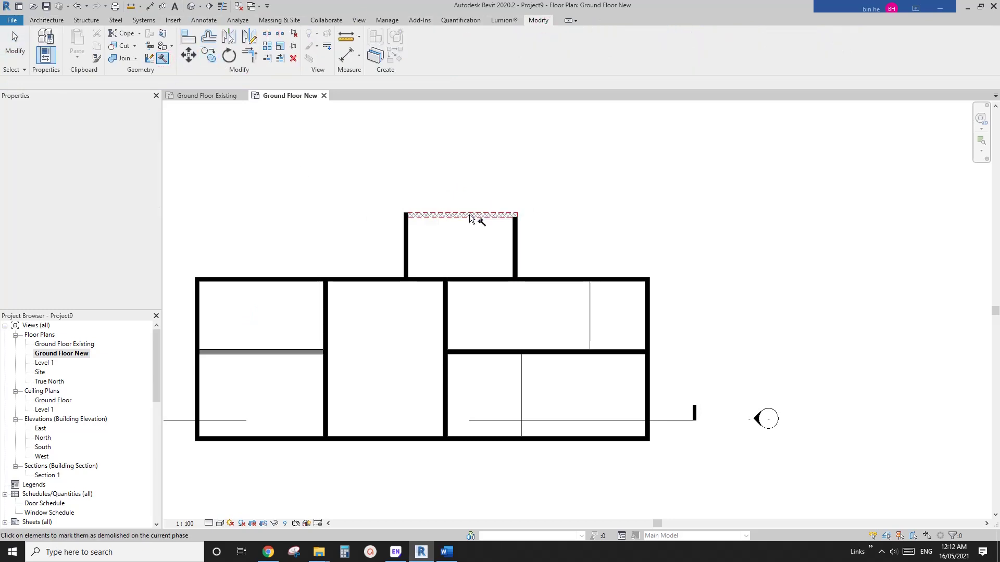
{"action": "left_click", "coordinate": [514, 233]}
{"action": "left_click", "coordinate": [407, 238]}
{"action": "scroll", "coordinate": [518, 267], "scroll_direction": "up", "scroll_amount": 2}
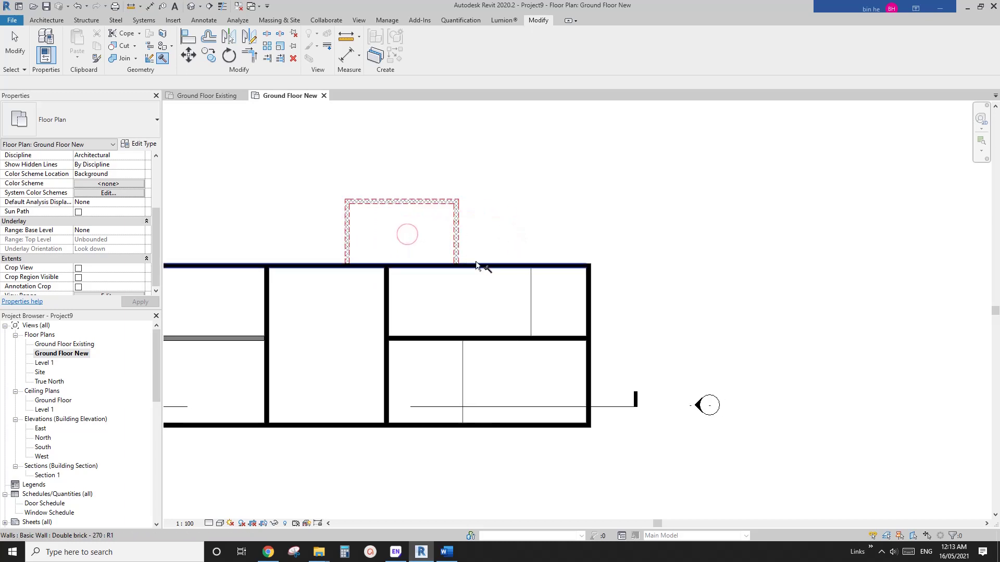
{"action": "scroll", "coordinate": [545, 312], "scroll_direction": "down", "scroll_amount": 2}
{"action": "key", "text": "Escape"}
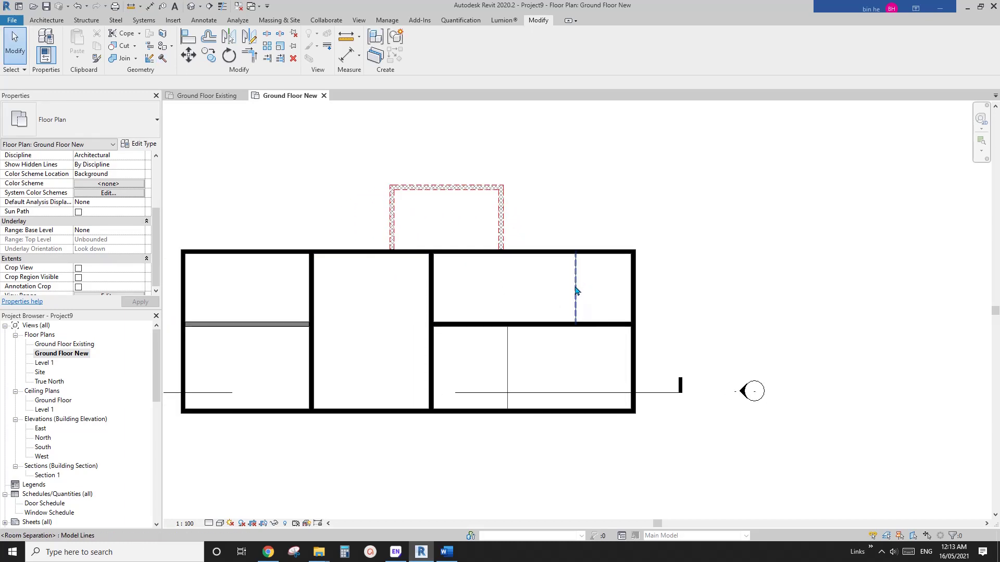
Check the phasing of the upper-right room separation line and tile the Ground Floor New and Ground Floor Existing views side by side
{"action": "left_click", "coordinate": [575, 288]}
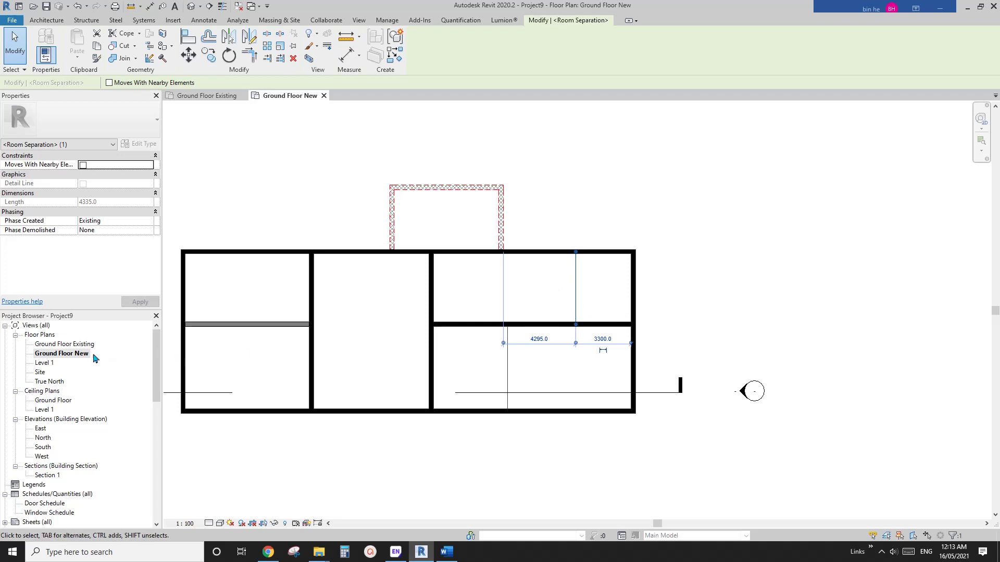
{"action": "left_click", "coordinate": [562, 288]}
{"action": "middle_click_drag", "start_coordinate": [280, 258], "coordinate": [384, 265]}
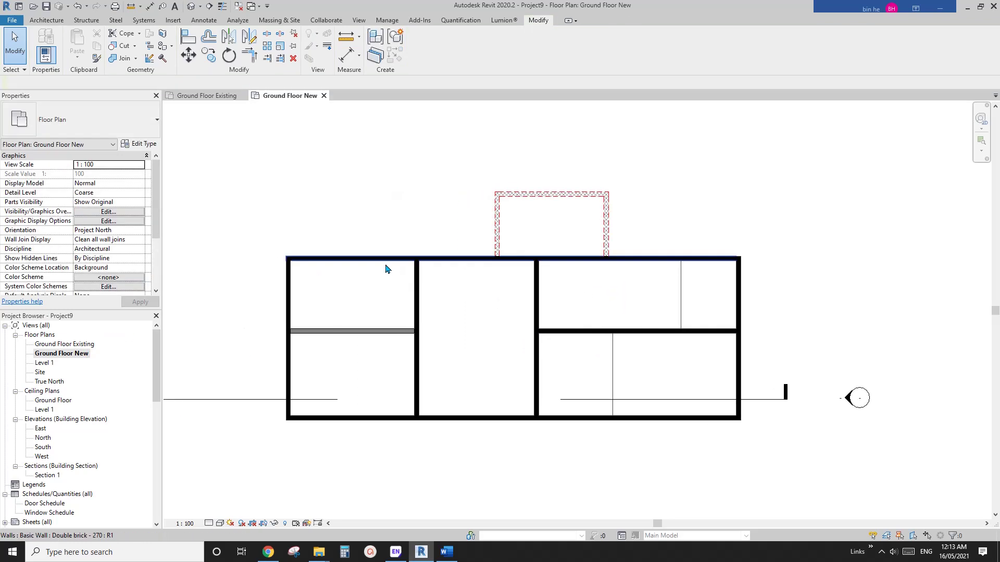
{"action": "middle_click_drag", "start_coordinate": [383, 227], "coordinate": [386, 241]}
{"action": "key", "text": "w"}
{"action": "key", "text": "t"}
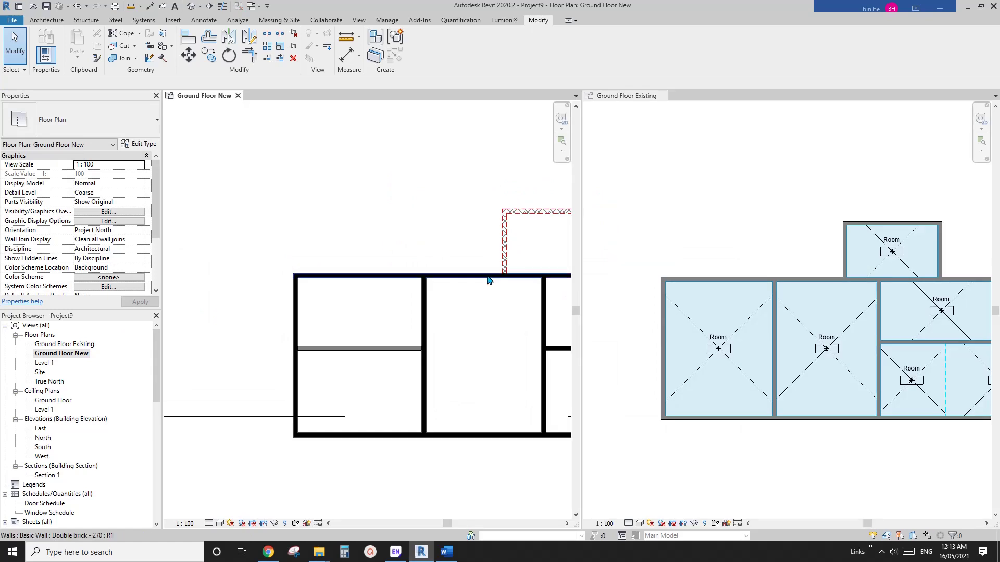
{"action": "scroll", "coordinate": [542, 287], "scroll_direction": "down", "scroll_amount": 2}
{"action": "middle_click_drag", "start_coordinate": [500, 290], "coordinate": [363, 282]}
{"action": "scroll", "coordinate": [433, 288], "scroll_direction": "up", "scroll_amount": 1}
{"action": "scroll", "coordinate": [440, 292], "scroll_direction": "down", "scroll_amount": 1}
{"action": "middle_click_drag", "start_coordinate": [440, 292], "coordinate": [418, 279]}
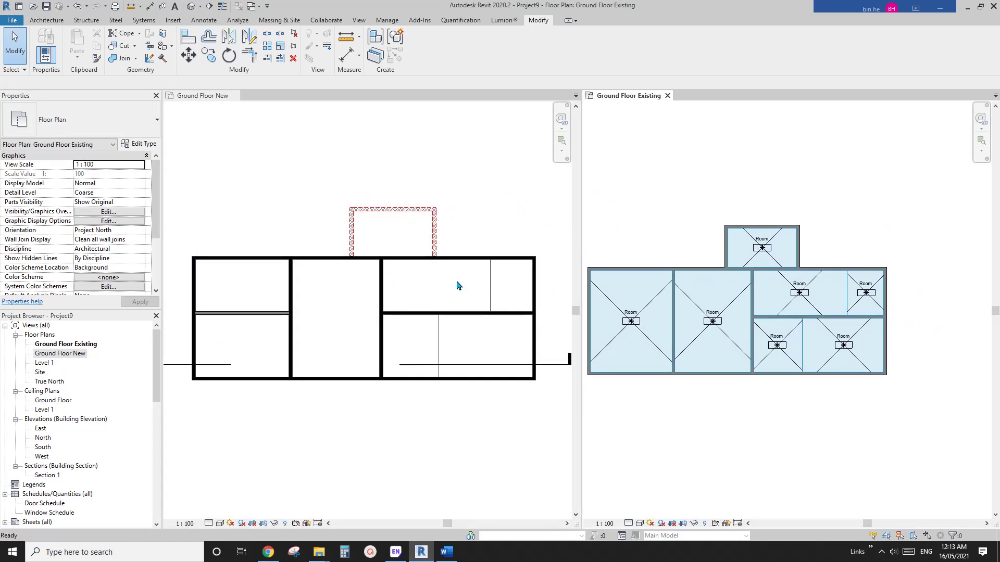
Try to delete the upper-right room separation line in the Ground Floor New plan
{"action": "left_click", "coordinate": [490, 293]}
{"action": "key", "text": "Delete"}
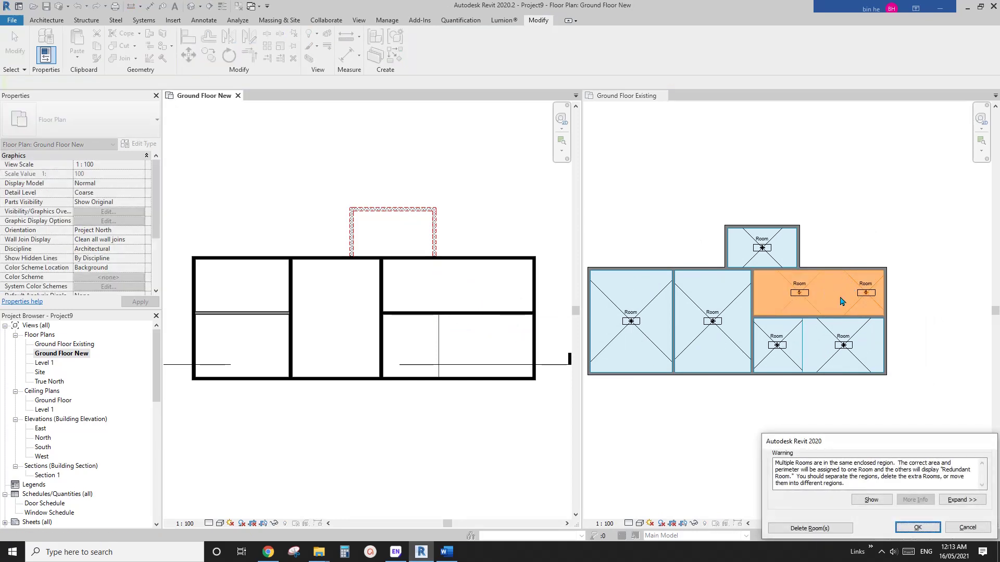
{"action": "left_click", "coordinate": [971, 531]}
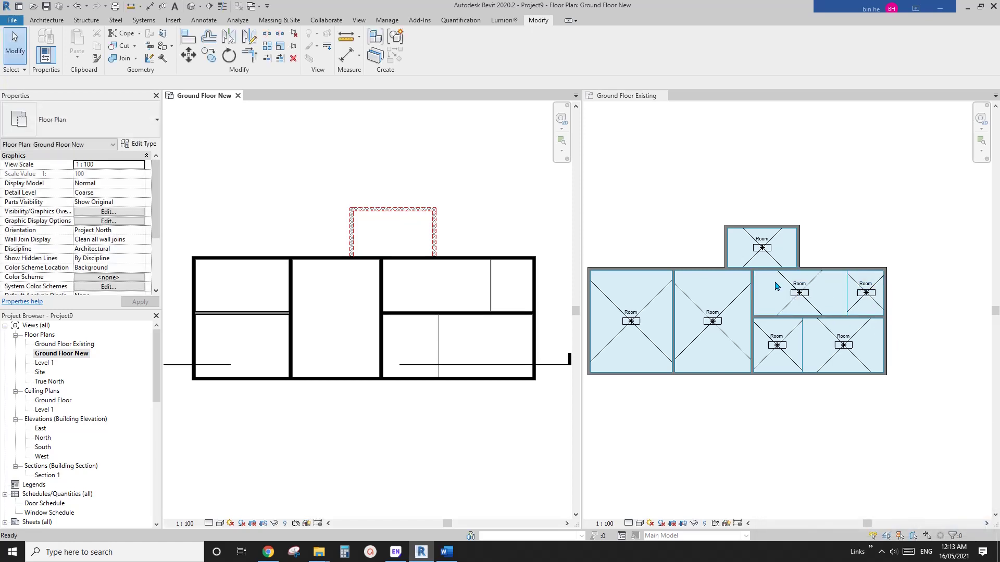
Set Phase Demolished of the upper-right room separation line to New Construction
{"action": "left_click", "coordinate": [488, 294]}
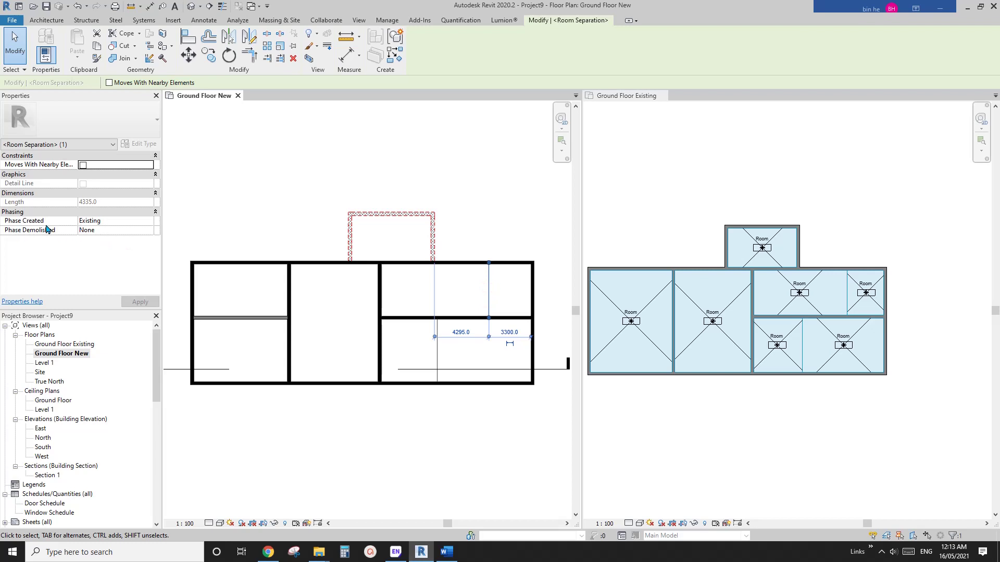
{"action": "left_click", "coordinate": [111, 230]}
{"action": "left_click", "coordinate": [148, 231]}
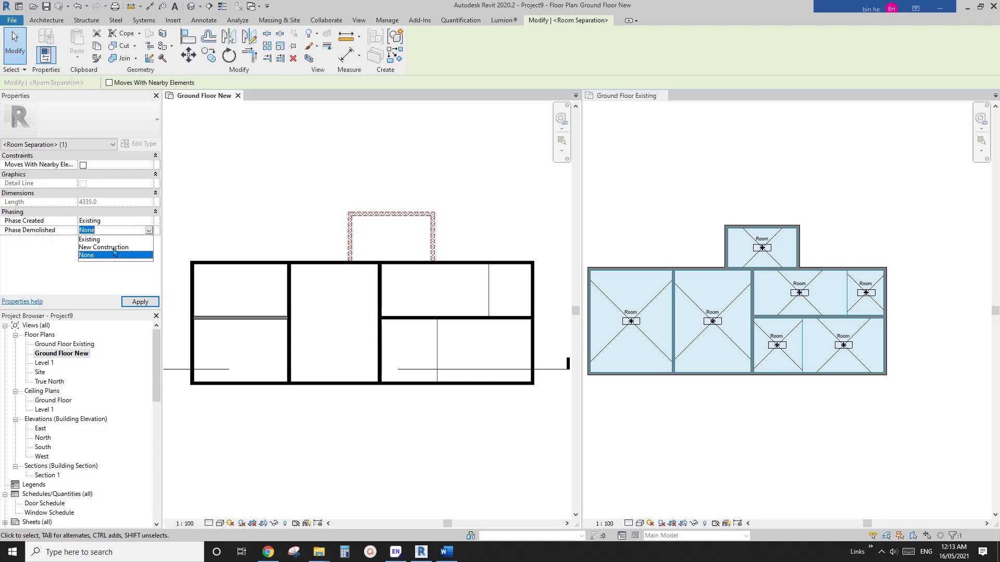
{"action": "left_click", "coordinate": [114, 247]}
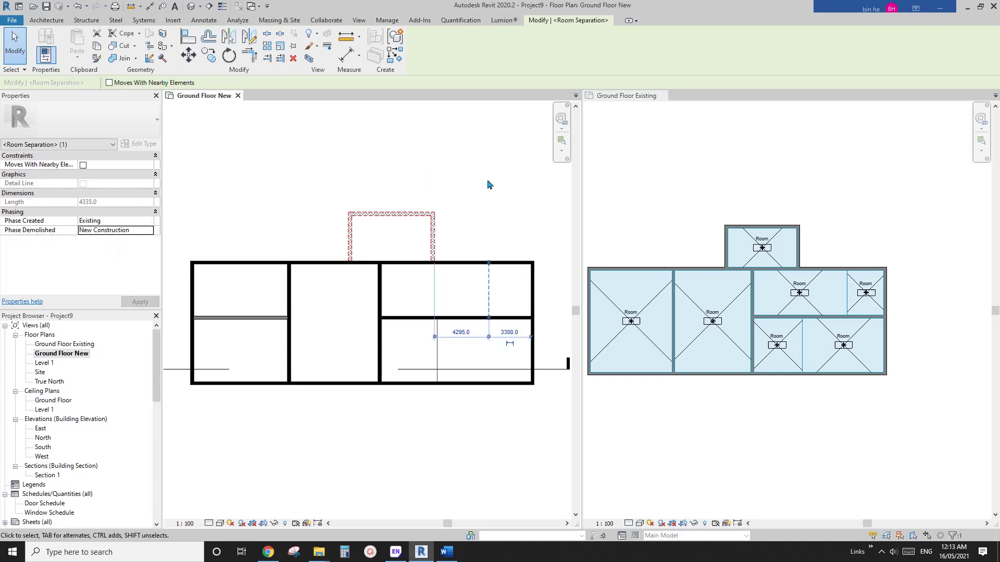
{"action": "left_click", "coordinate": [489, 204]}
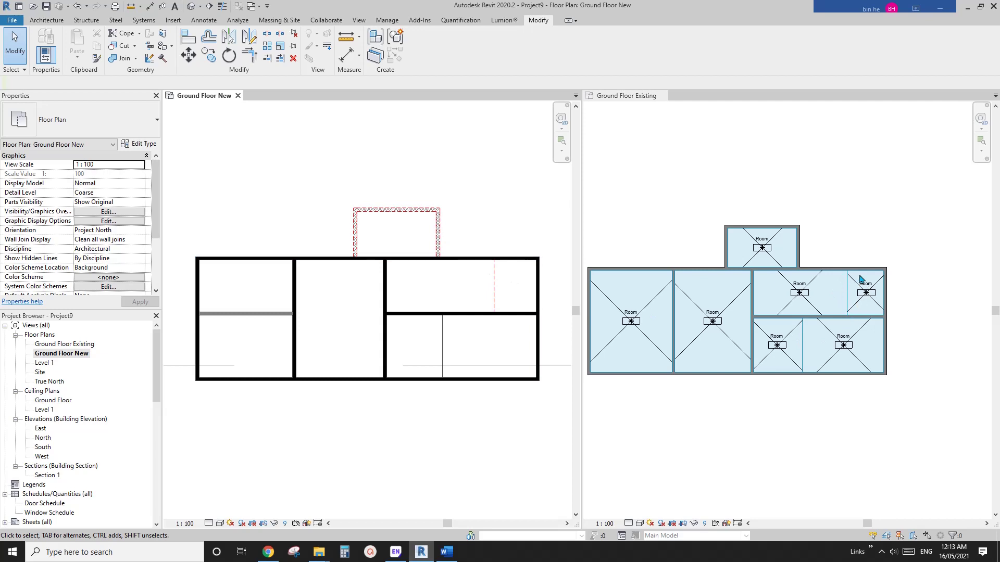
Examine the rooms and separation lines in the Ground Floor Existing plan against the Ground Floor New plan
{"action": "scroll", "coordinate": [787, 308], "scroll_direction": "up", "scroll_amount": 1}
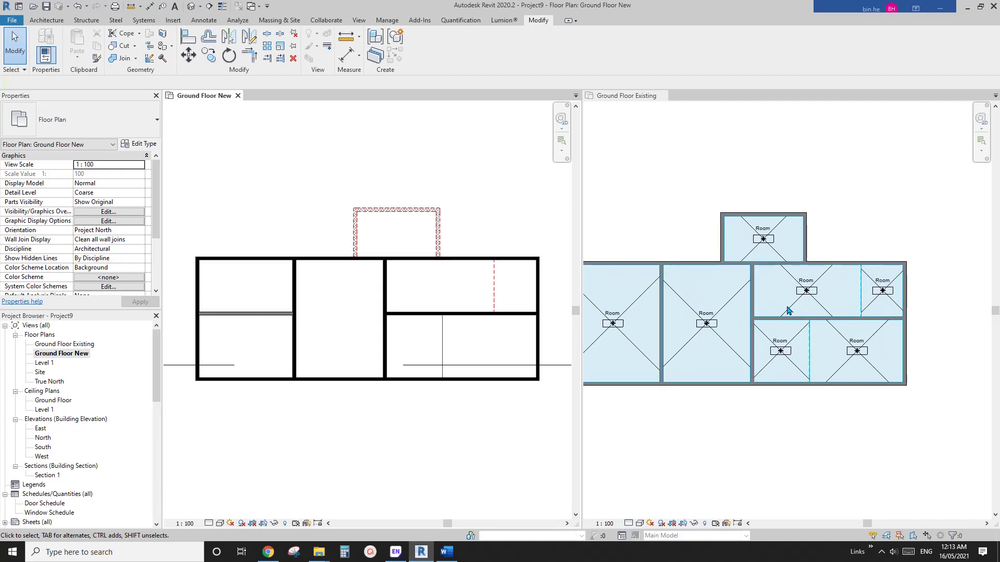
{"action": "scroll", "coordinate": [787, 312], "scroll_direction": "up", "scroll_amount": 1}
{"action": "left_click", "coordinate": [808, 316]}
{"action": "scroll", "coordinate": [810, 316], "scroll_direction": "down", "scroll_amount": 1}
{"action": "middle_click_drag", "start_coordinate": [809, 316], "coordinate": [852, 312]}
{"action": "left_click", "coordinate": [479, 343]}
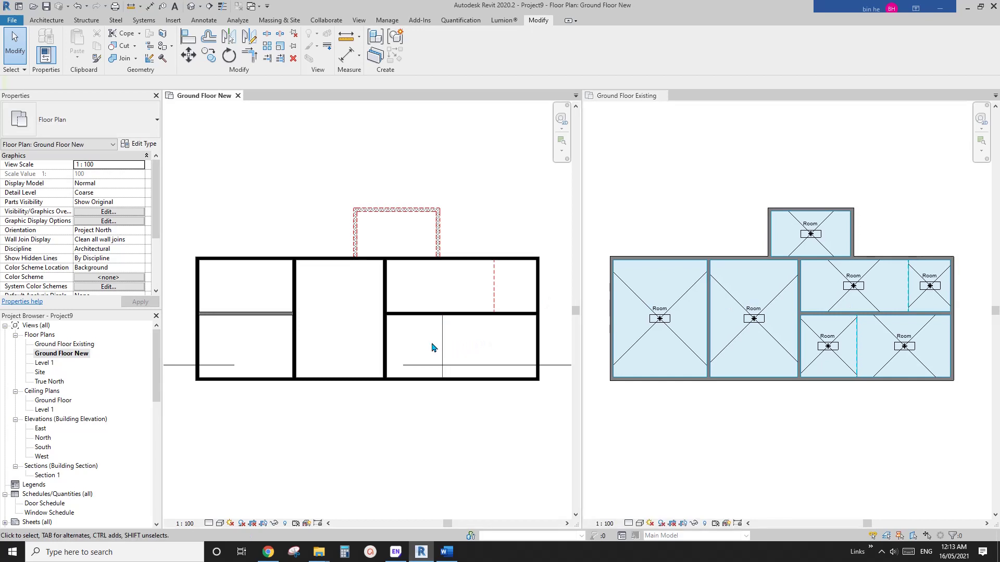
Check the Ground Floor New plan's phasing properties and the Rooms category with its subcategories in the visibility/graphic overrides
{"action": "middle_click_drag", "start_coordinate": [354, 330], "coordinate": [335, 315]}
{"action": "scroll", "coordinate": [123, 253], "scroll_direction": "down", "scroll_amount": 6}
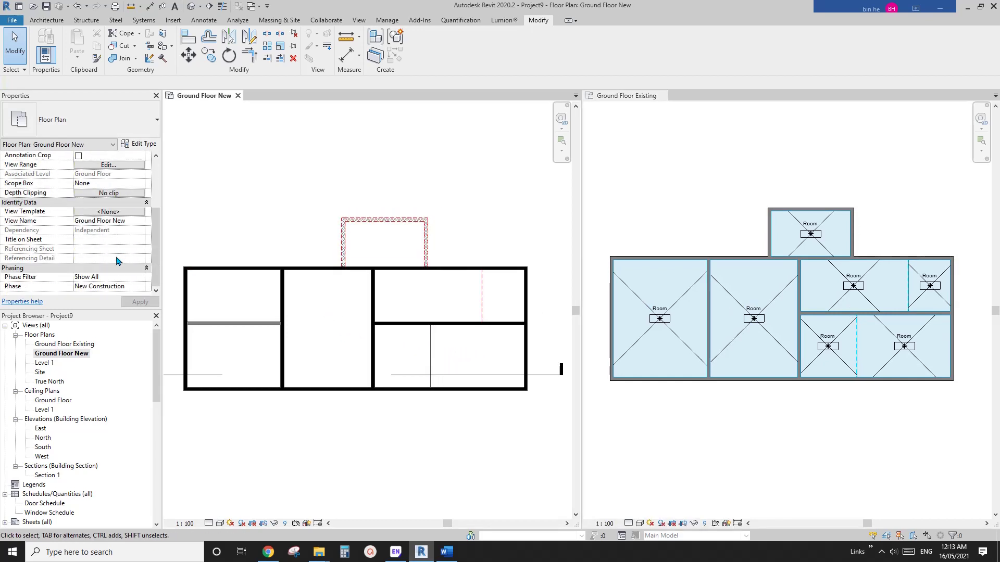
{"action": "scroll", "coordinate": [120, 275], "scroll_direction": "down", "scroll_amount": 1}
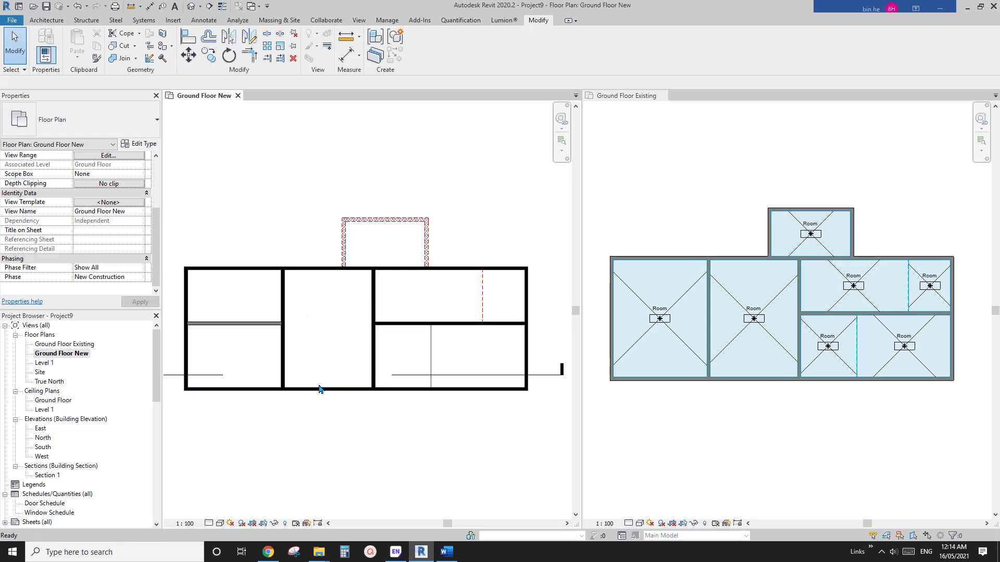
{"action": "key", "text": "v"}
{"action": "key", "text": "v"}
{"action": "left_click", "coordinate": [290, 285]}
{"action": "scroll", "coordinate": [290, 318], "scroll_direction": "down", "scroll_amount": 2}
{"action": "scroll", "coordinate": [290, 319], "scroll_direction": "down", "scroll_amount": 10}
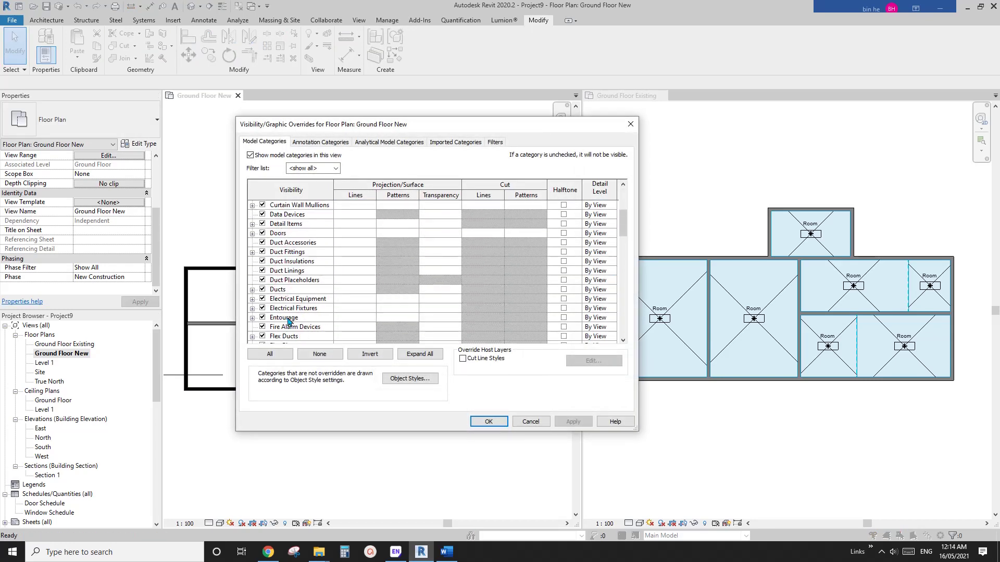
{"action": "left_click", "coordinate": [289, 308]}
{"action": "scroll", "coordinate": [286, 313], "scroll_direction": "down", "scroll_amount": 2}
{"action": "scroll", "coordinate": [286, 313], "scroll_direction": "down", "scroll_amount": 2}
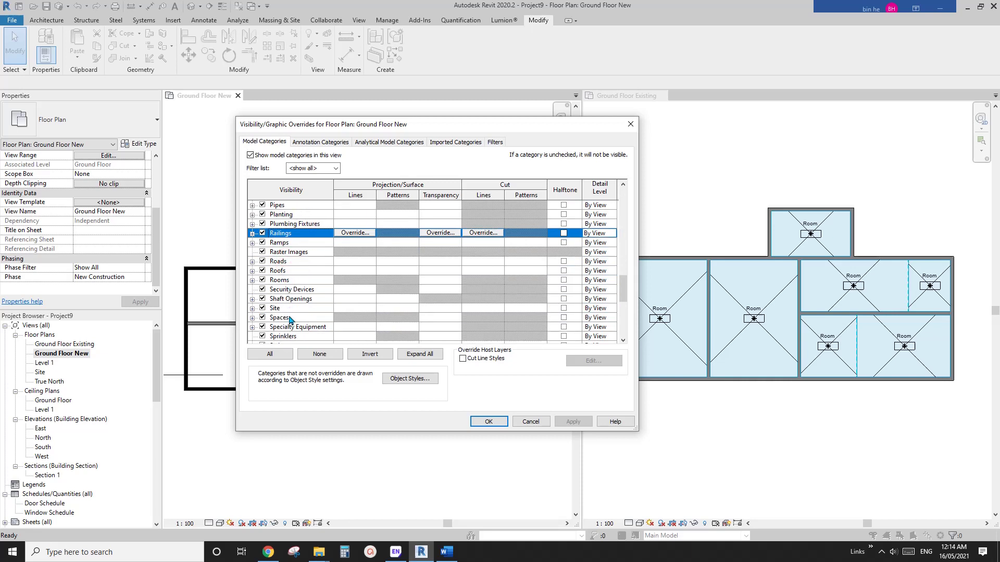
{"action": "left_click", "coordinate": [281, 280]}
{"action": "left_click", "coordinate": [252, 280]}
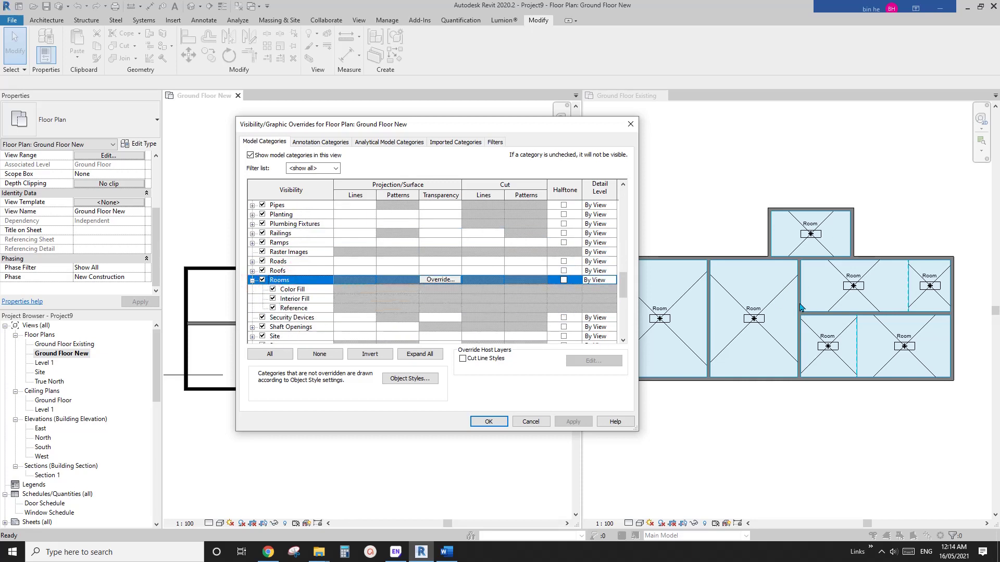
{"action": "left_click", "coordinate": [531, 425]}
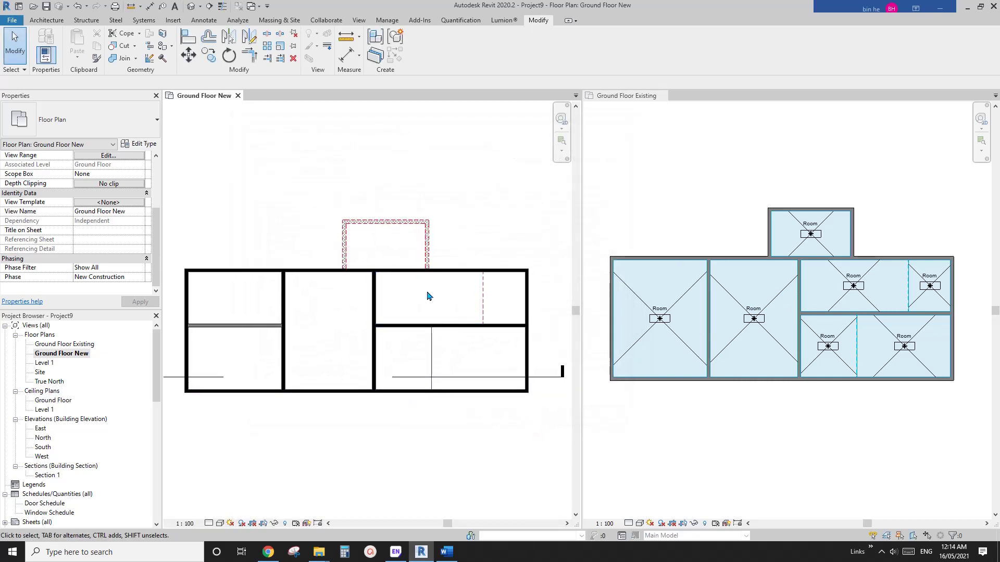
Check the phase of the leftmost room in the Ground Floor Existing plan
{"action": "left_click", "coordinate": [677, 312]}
{"action": "left_click", "coordinate": [684, 301]}
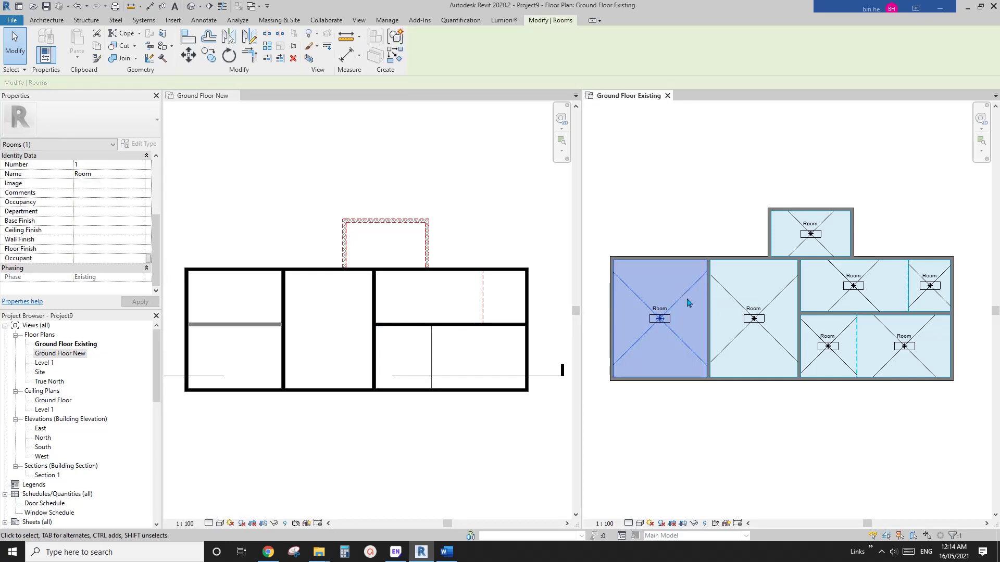
{"action": "middle_click_drag", "start_coordinate": [710, 313], "coordinate": [713, 317]}
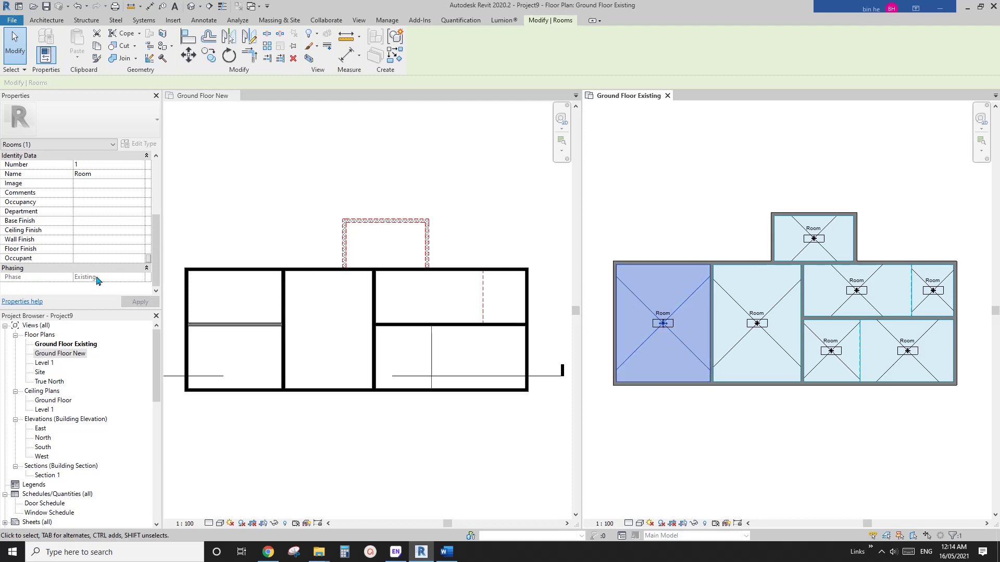
{"action": "left_click", "coordinate": [778, 303]}
{"action": "left_click", "coordinate": [690, 308]}
{"action": "middle_click_drag", "start_coordinate": [858, 335], "coordinate": [854, 339]}
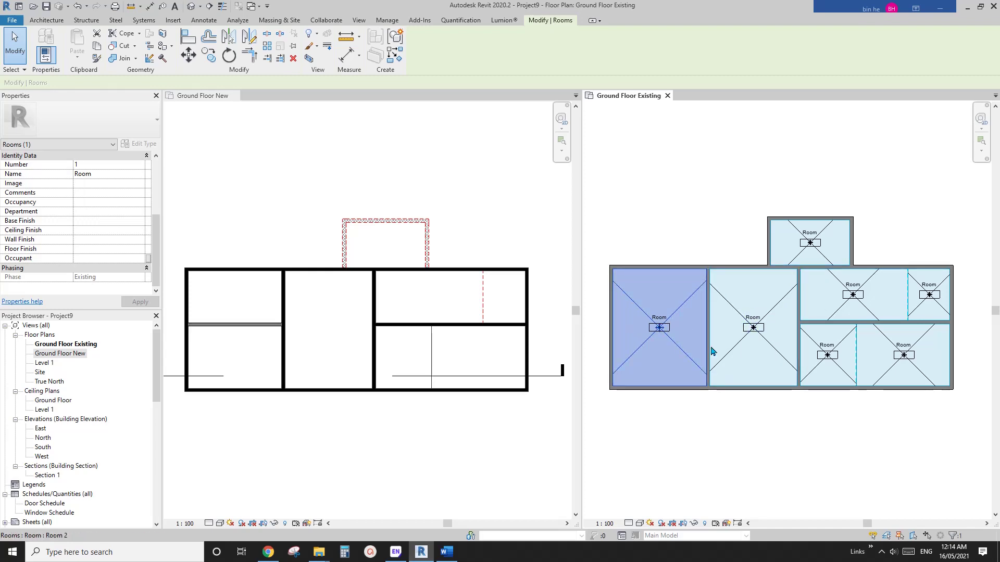
{"action": "middle_click_drag", "start_coordinate": [818, 304], "coordinate": [817, 305]}
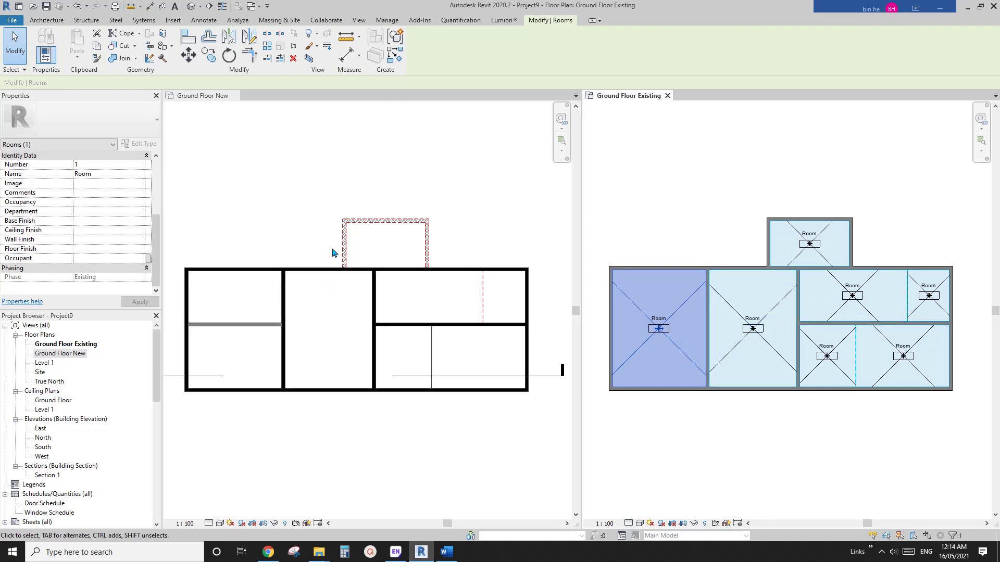
Set the Phase Filter of the Ground Floor New plan to Show New
{"action": "scroll", "coordinate": [342, 267], "scroll_direction": "up", "scroll_amount": 1}
{"action": "scroll", "coordinate": [357, 274], "scroll_direction": "down", "scroll_amount": 1}
{"action": "scroll", "coordinate": [386, 306], "scroll_direction": "up", "scroll_amount": 2}
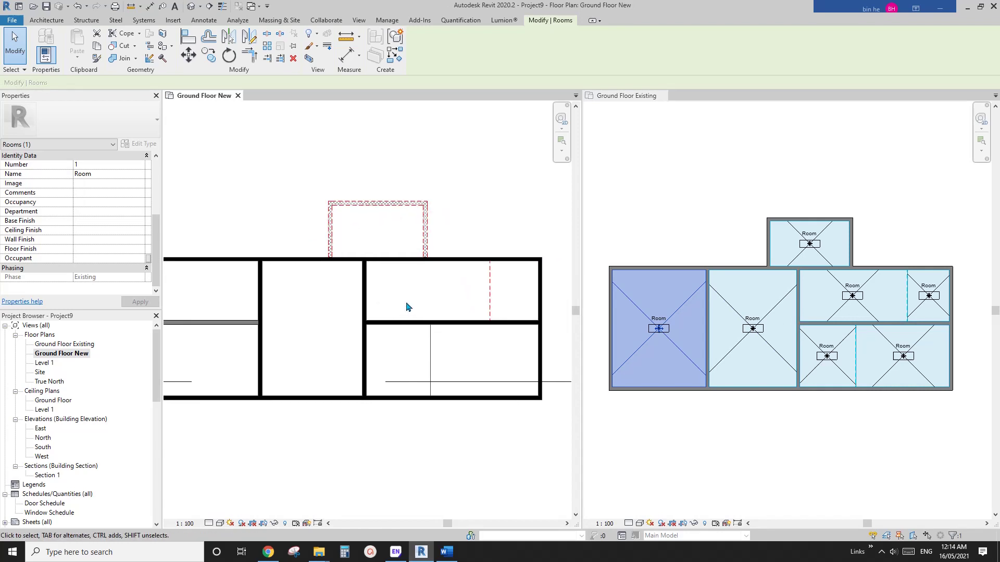
{"action": "middle_click_drag", "start_coordinate": [407, 307], "coordinate": [435, 301]}
{"action": "scroll", "coordinate": [433, 301], "scroll_direction": "down", "scroll_amount": 1}
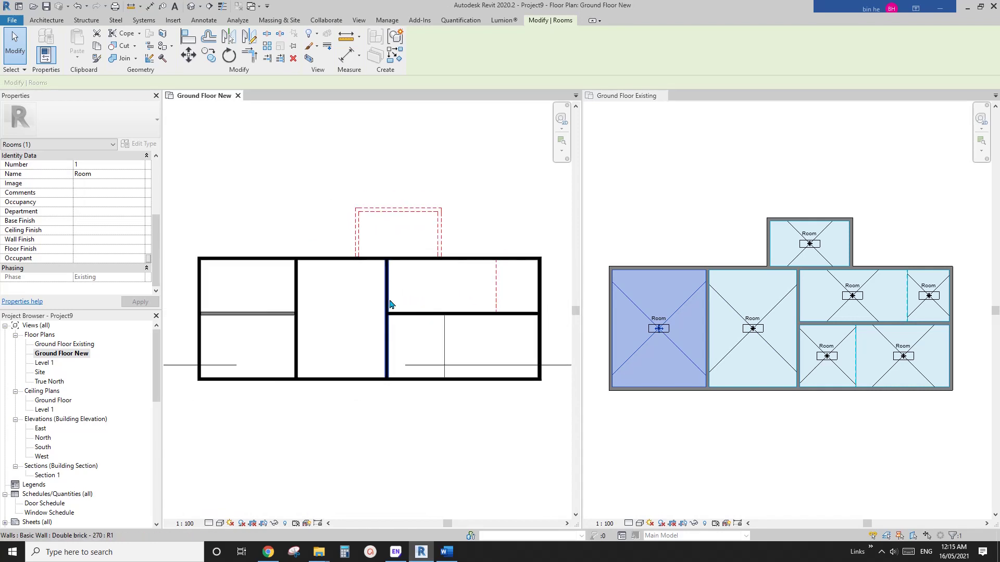
{"action": "left_click", "coordinate": [355, 305]}
{"action": "scroll", "coordinate": [89, 238], "scroll_direction": "down", "scroll_amount": 5}
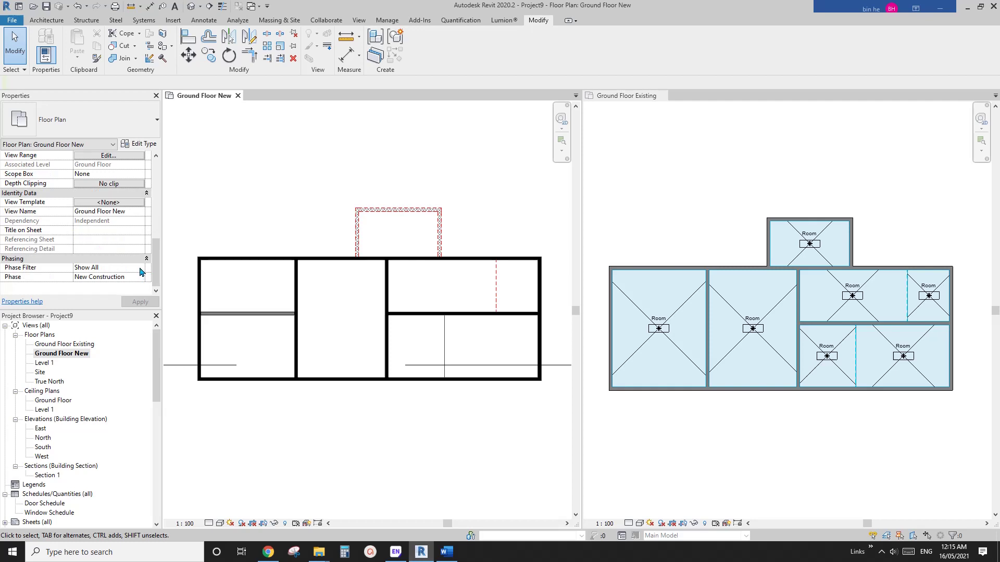
{"action": "left_click", "coordinate": [140, 269]}
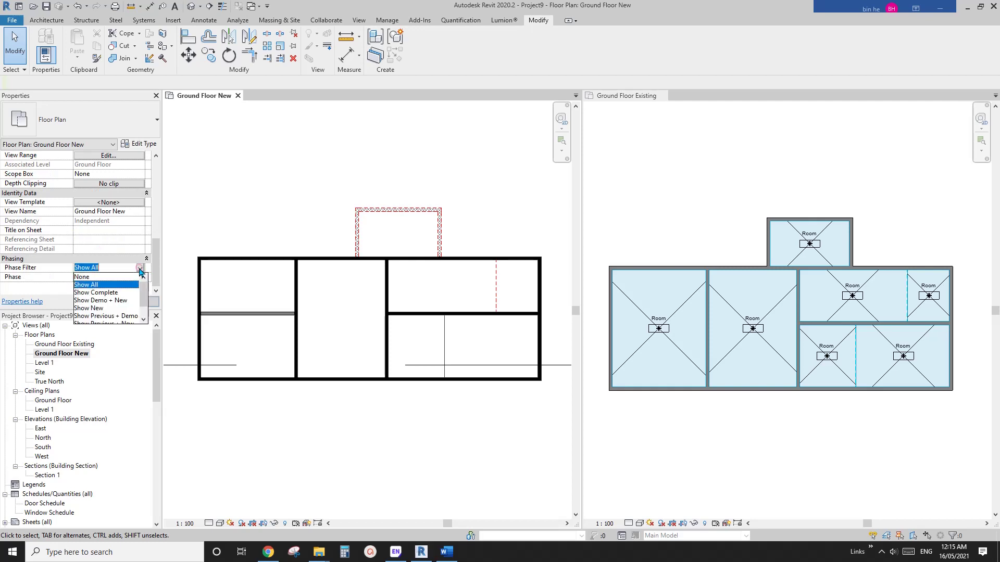
{"action": "left_click", "coordinate": [96, 309]}
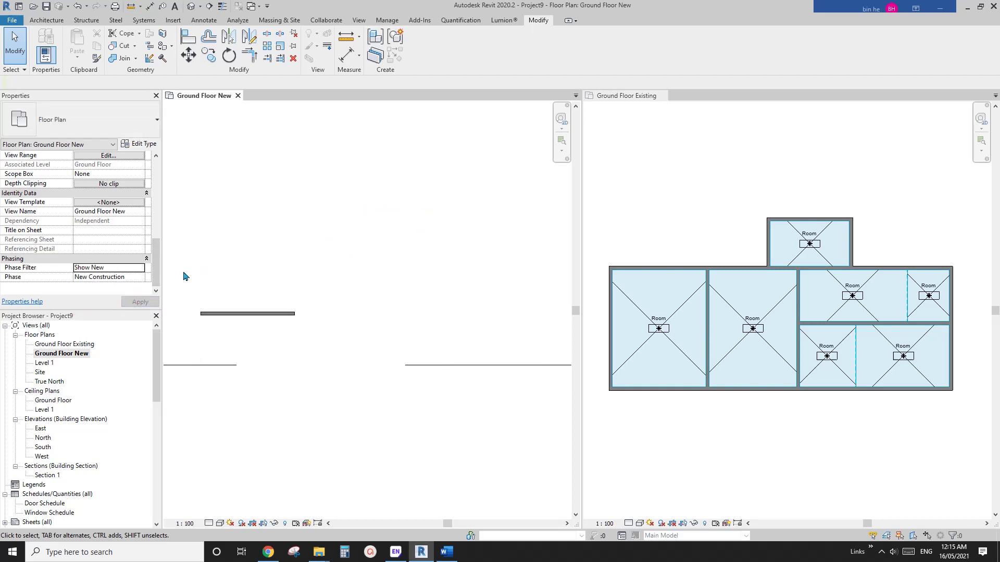
Set the Phase Filter of the Ground Floor New plan to Show Previous + New
{"action": "left_click", "coordinate": [140, 269]}
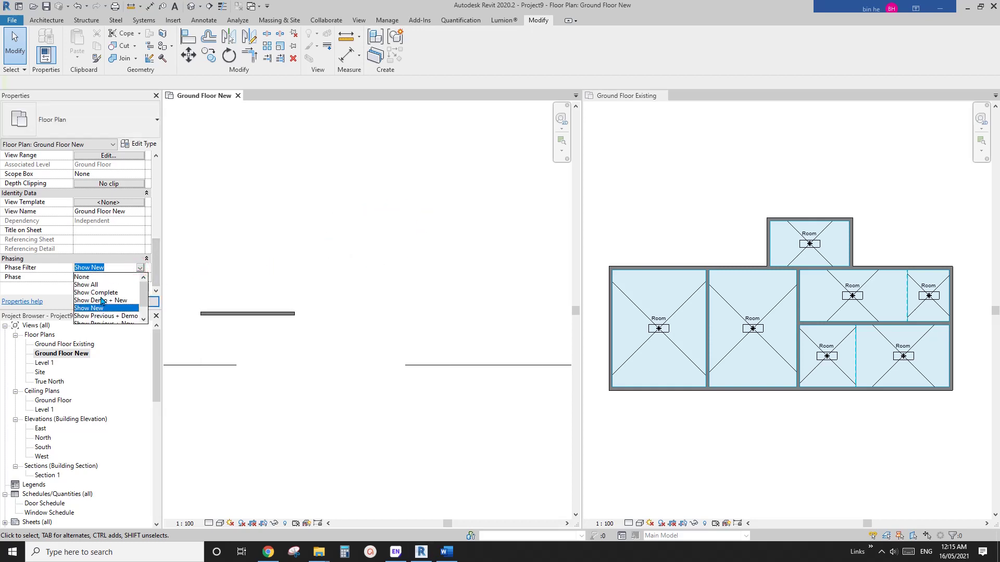
{"action": "scroll", "coordinate": [107, 302], "scroll_direction": "down", "scroll_amount": 1}
{"action": "left_click", "coordinate": [113, 308]}
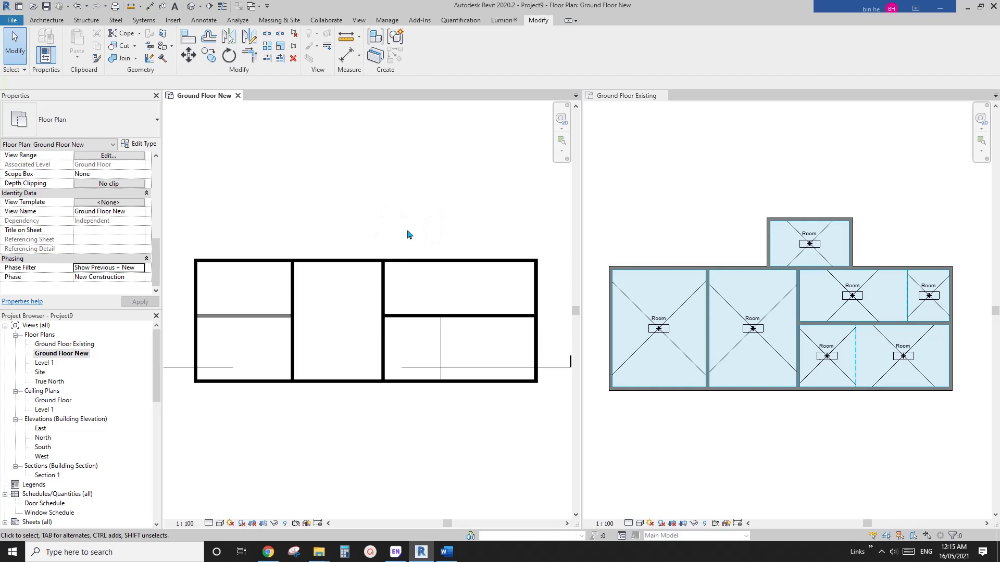
Examine the walls and the lower-right room separation line in the filtered Ground Floor New plan
{"action": "scroll", "coordinate": [407, 232], "scroll_direction": "down", "scroll_amount": 1}
{"action": "middle_click_drag", "start_coordinate": [407, 231], "coordinate": [415, 200]}
{"action": "scroll", "coordinate": [371, 302], "scroll_direction": "up", "scroll_amount": 1}
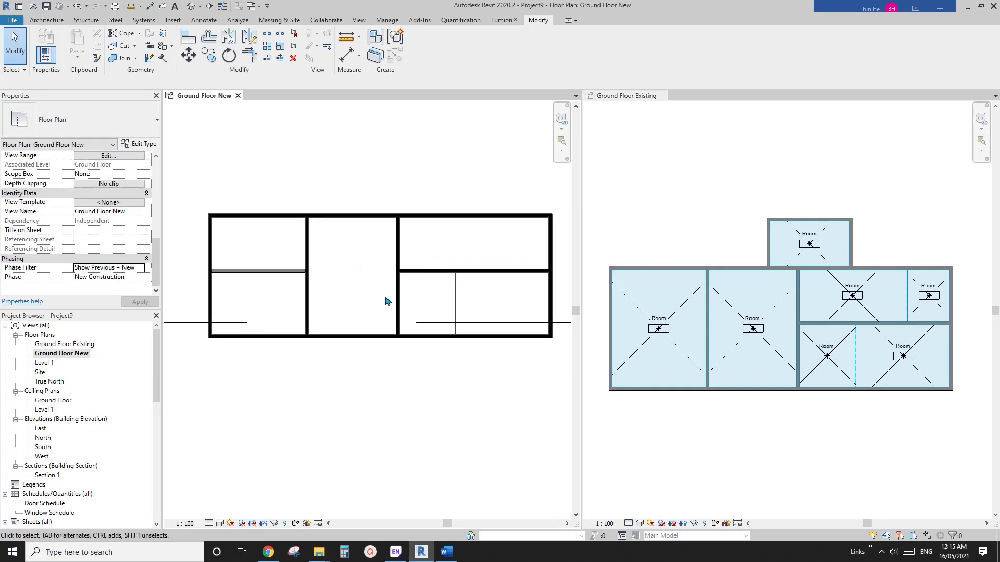
{"action": "scroll", "coordinate": [377, 286], "scroll_direction": "up", "scroll_amount": 1}
{"action": "middle_click_drag", "start_coordinate": [376, 285], "coordinate": [367, 309]}
{"action": "scroll", "coordinate": [367, 303], "scroll_direction": "down", "scroll_amount": 1}
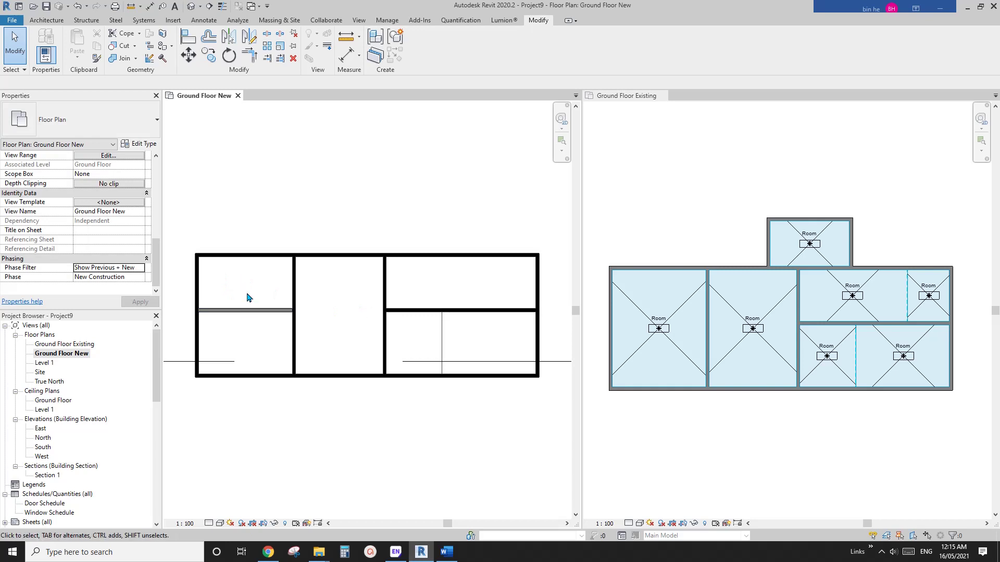
{"action": "middle_click_drag", "start_coordinate": [331, 311], "coordinate": [322, 313]}
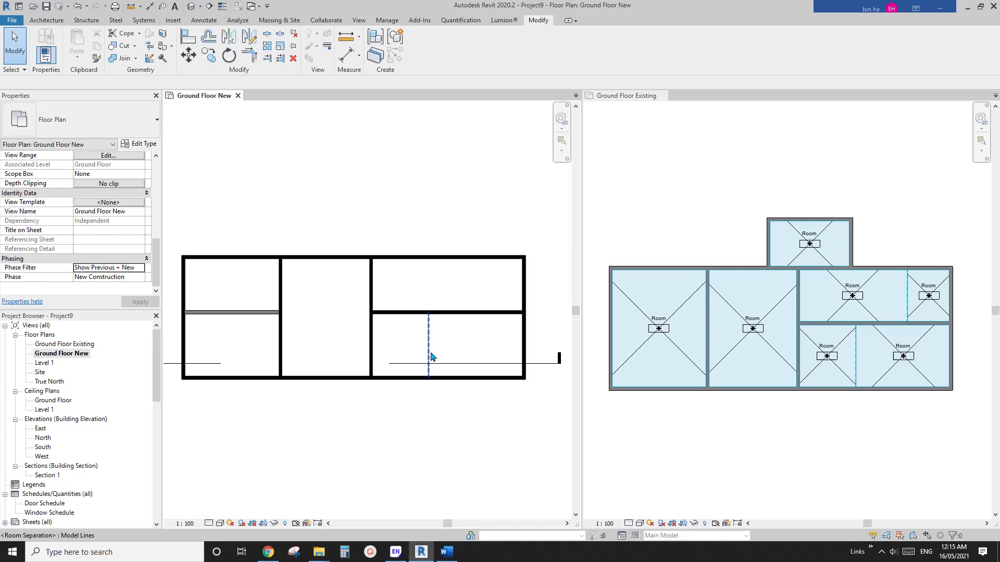
{"action": "scroll", "coordinate": [403, 348], "scroll_direction": "up", "scroll_amount": 1}
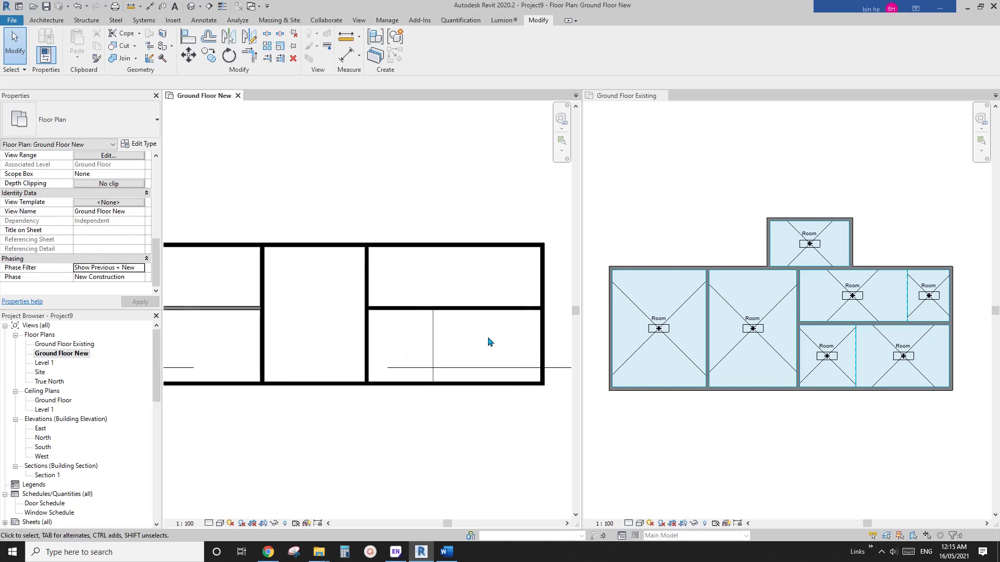
{"action": "scroll", "coordinate": [488, 338], "scroll_direction": "down", "scroll_amount": 1}
{"action": "mouse_move", "coordinate": [475, 336]}
{"action": "middle_mouse_down"}
{"action": "mouse_move", "coordinate": [474, 350]}
{"action": "mouse_move", "coordinate": [485, 349]}
{"action": "mouse_move", "coordinate": [462, 344]}
{"action": "middle_mouse_up"}
{"action": "scroll", "coordinate": [472, 351], "scroll_direction": "up", "scroll_amount": 1}
{"action": "scroll", "coordinate": [482, 351], "scroll_direction": "down", "scroll_amount": 1}
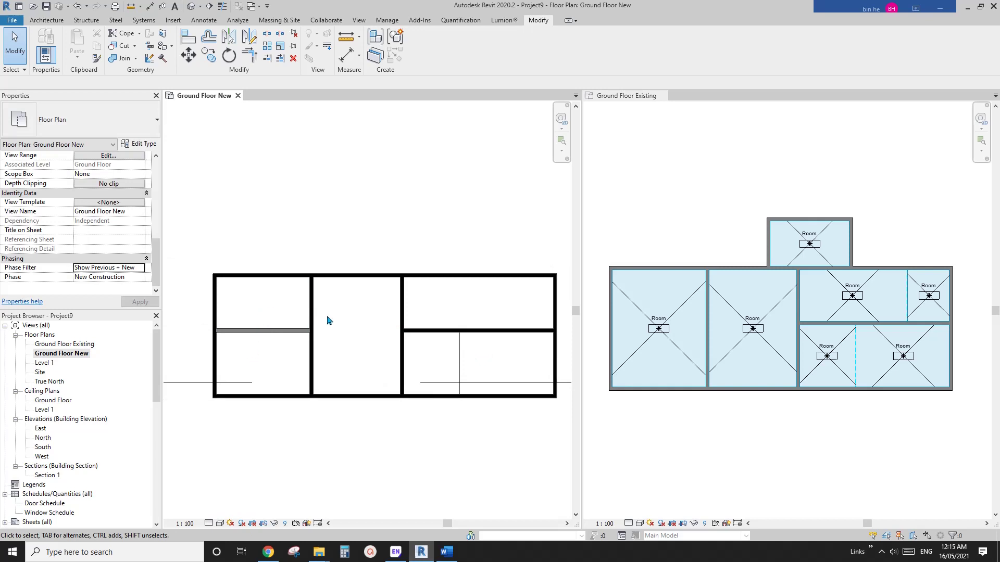
Place tagged rooms in the two left spaces and the upper-right space of the Ground Floor New plan
{"action": "key", "text": "r"}
{"action": "key", "text": "m"}
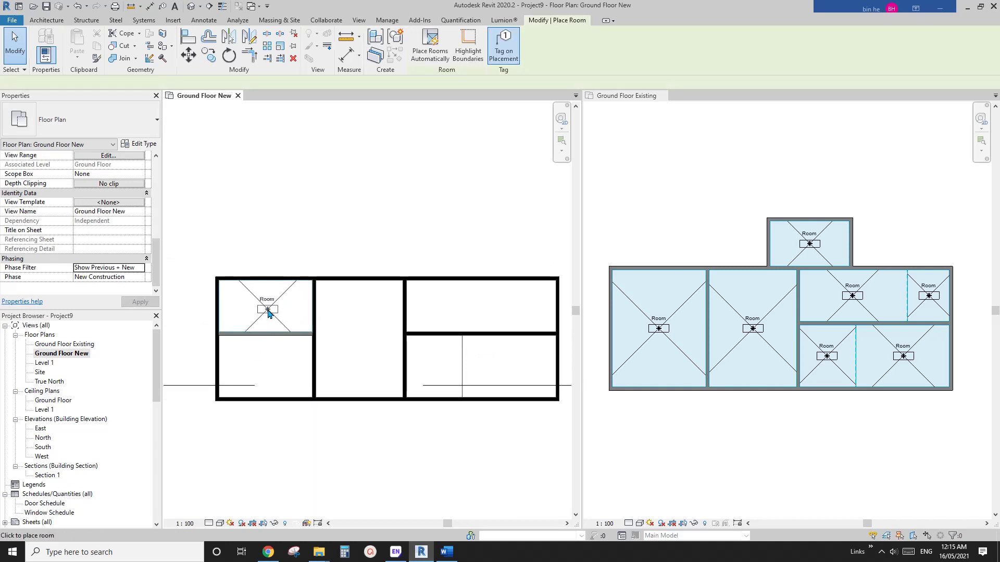
{"action": "left_click", "coordinate": [268, 312]}
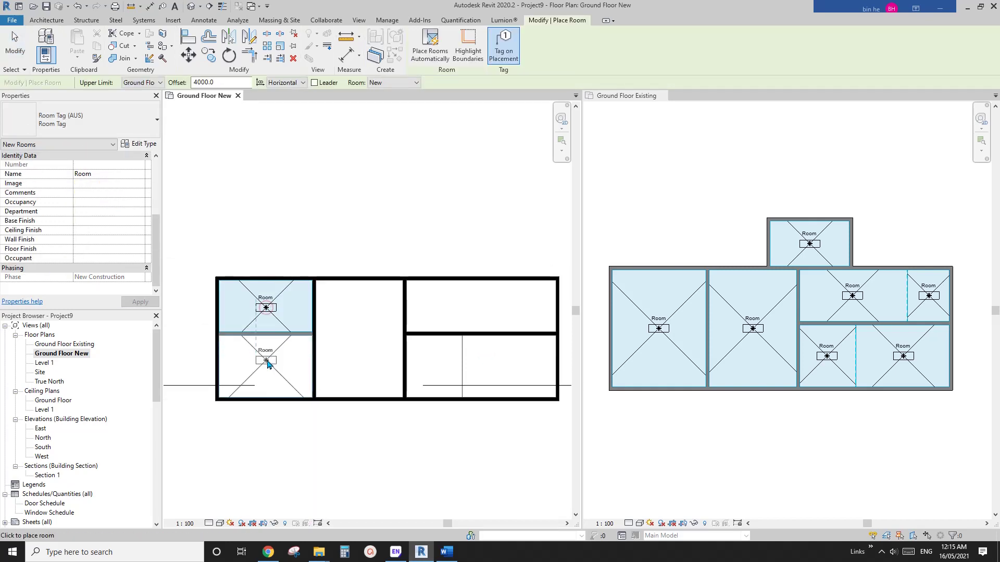
{"action": "left_click", "coordinate": [298, 369]}
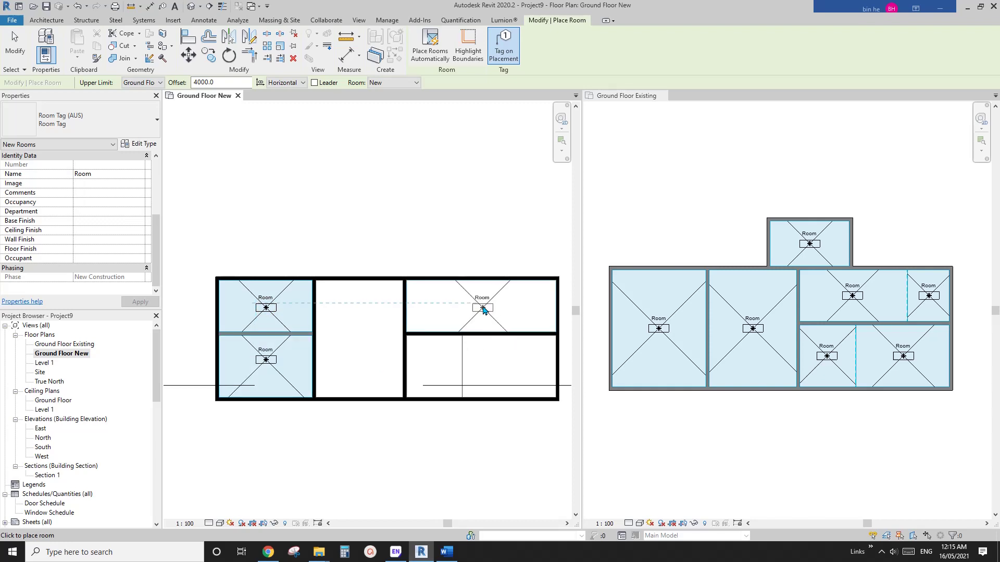
{"action": "left_click", "coordinate": [480, 309]}
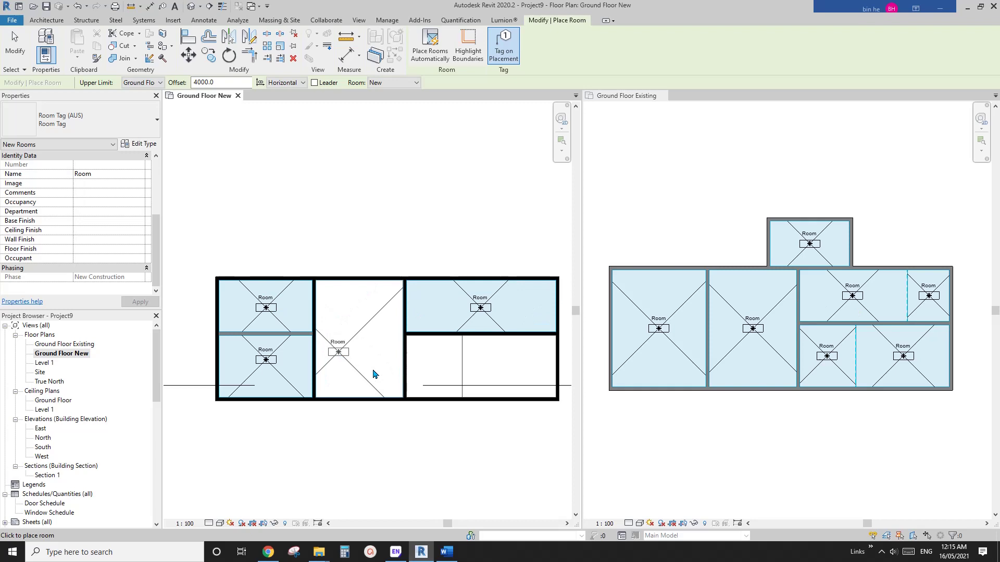
{"action": "key", "text": "Escape"}
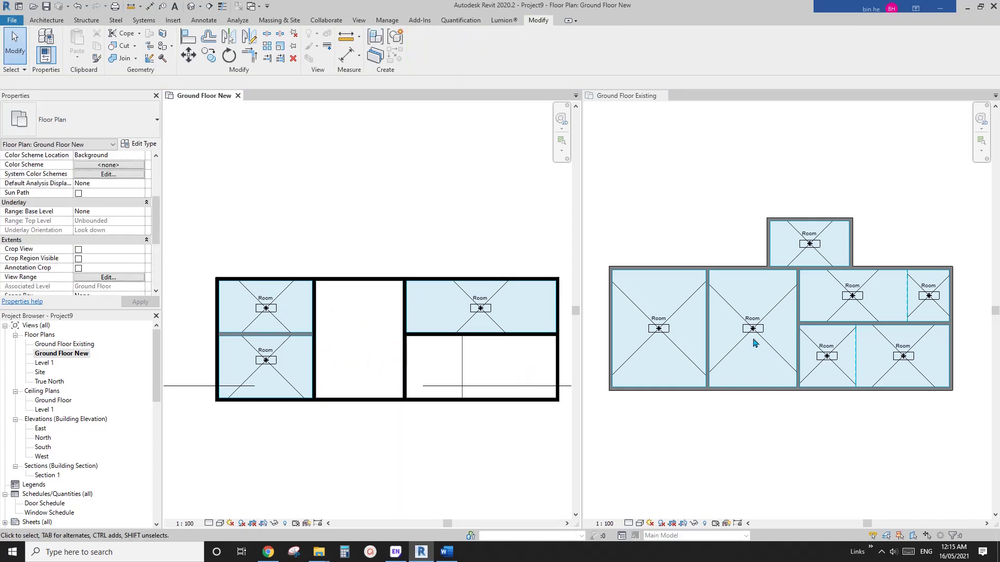
Rename the large middle room in the Ground Floor Existing plan as EX Room1
{"action": "left_click", "coordinate": [596, 354]}
{"action": "scroll", "coordinate": [729, 323], "scroll_direction": "up", "scroll_amount": 3}
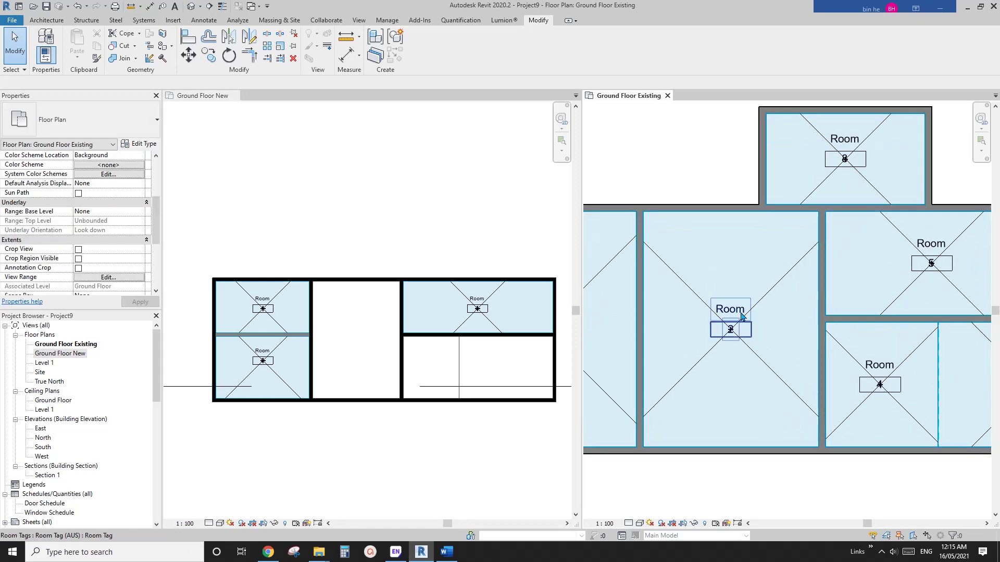
{"action": "double_click", "coordinate": [727, 310]}
{"action": "left_click", "coordinate": [709, 310]}
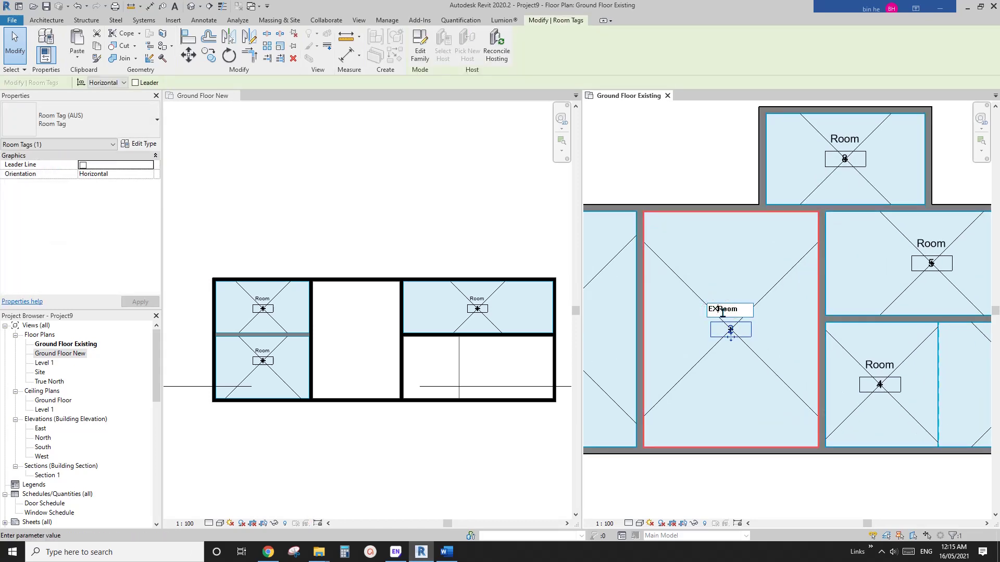
{"action": "left_click", "coordinate": [756, 274]}
{"action": "scroll", "coordinate": [774, 319], "scroll_direction": "down", "scroll_amount": 1}
{"action": "middle_click_drag", "start_coordinate": [774, 320], "coordinate": [711, 315]}
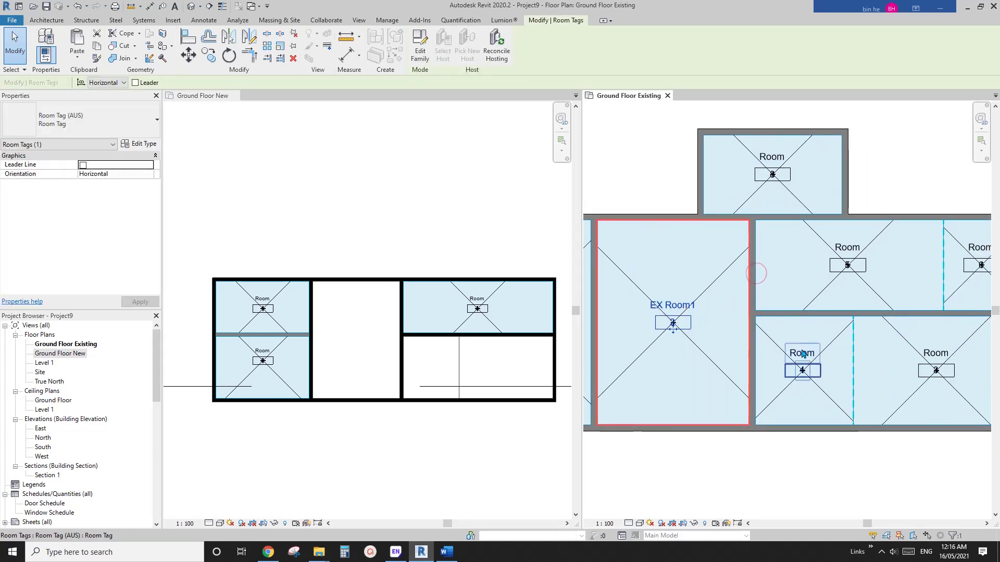
Rename the two rooms beside the lower separation line in the Ground Floor Existing plan as EX Room 2 and EX Room3
{"action": "double_click", "coordinate": [801, 350]}
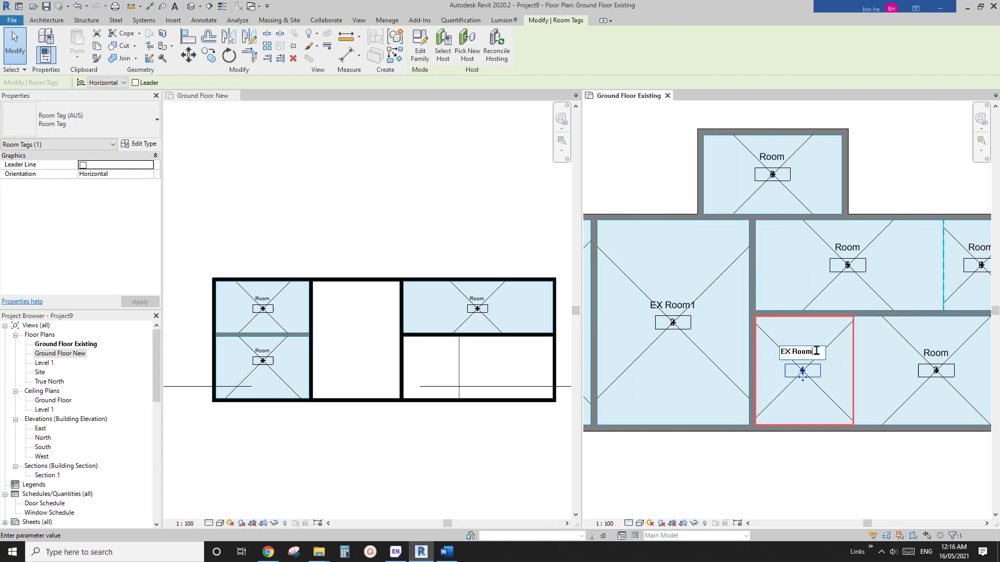
{"action": "left_click", "coordinate": [923, 363]}
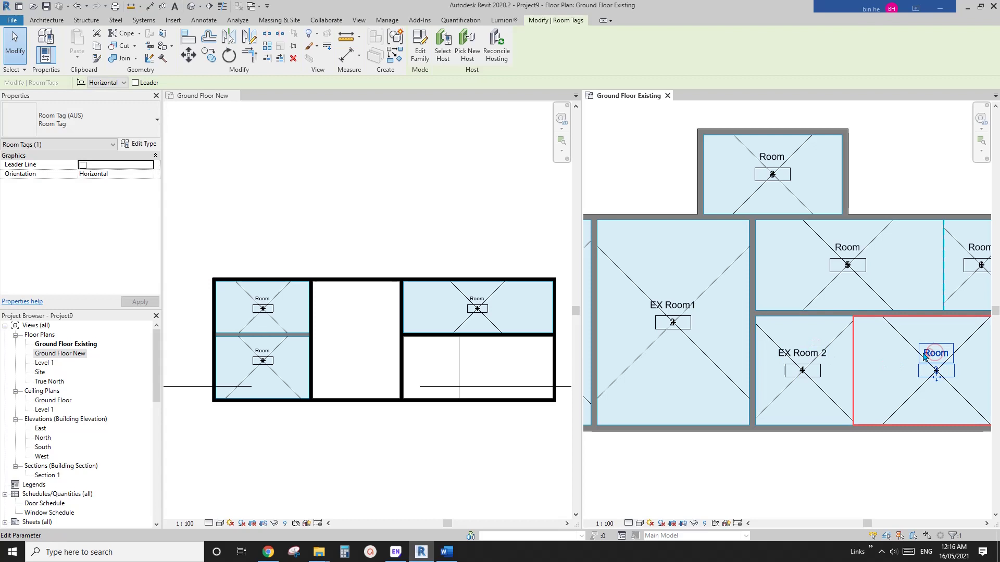
{"action": "double_click", "coordinate": [924, 353]}
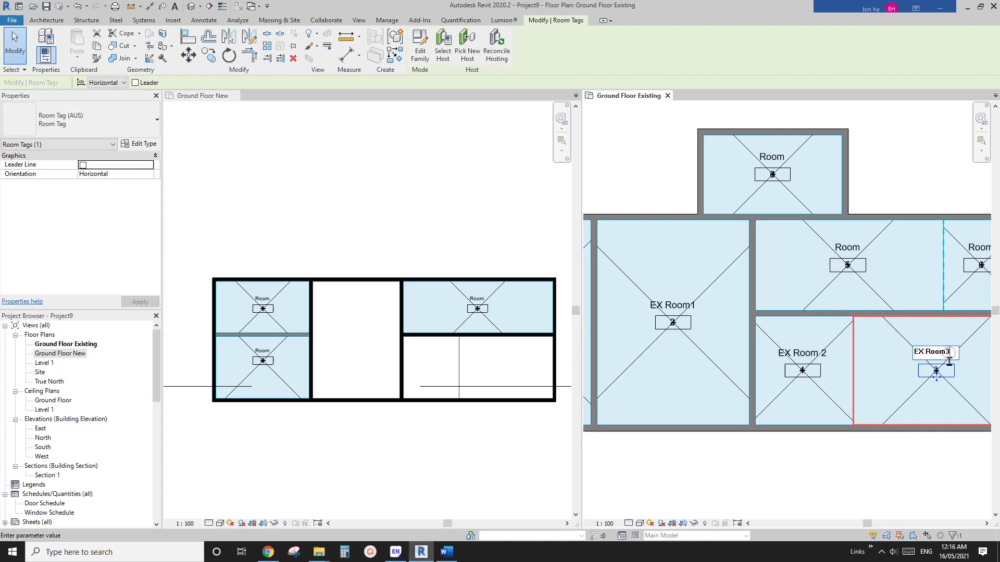
{"action": "key", "text": "Return"}
{"action": "scroll", "coordinate": [647, 186], "scroll_direction": "down", "scroll_amount": 3}
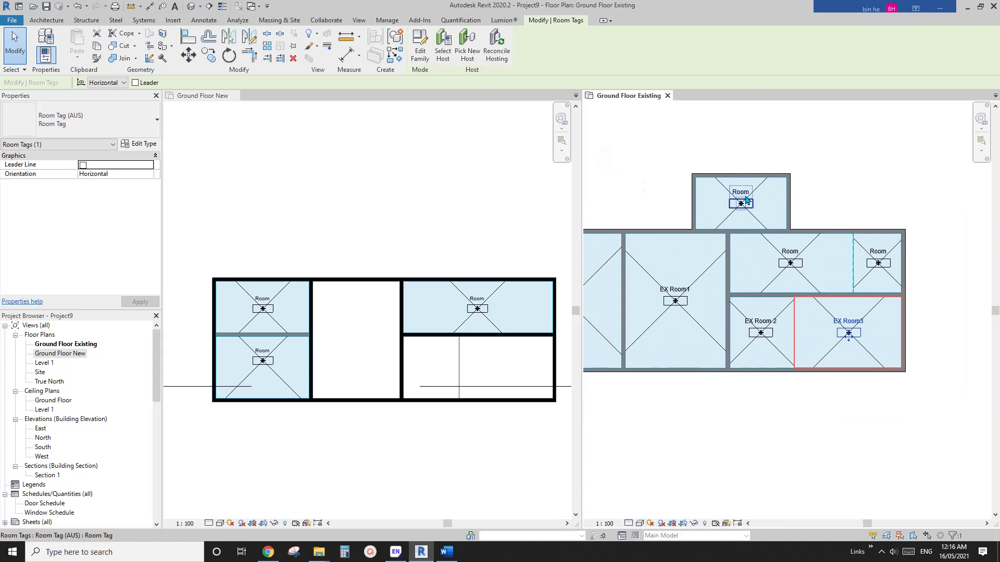
Select the room EX Room1 in the Ground Floor Existing plan to inspect its properties
{"action": "middle_click_drag", "start_coordinate": [761, 253], "coordinate": [860, 257]}
{"action": "left_click", "coordinate": [800, 309]}
{"action": "middle_click_drag", "start_coordinate": [796, 306], "coordinate": [721, 304]}
{"action": "left_click", "coordinate": [714, 306]}
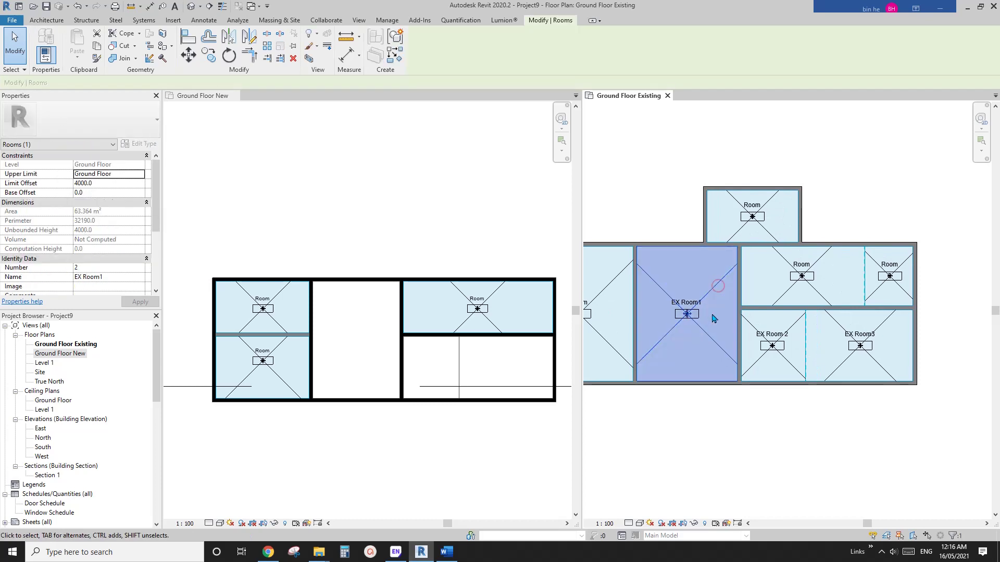
Copy EX Room1, EX Room 2 and EX Room3 from the Ground Floor Existing plan and paste them in alignment into Ground Floor New
{"action": "left_click", "coordinate": [797, 327], "text": "ctrl"}
{"action": "left_click", "coordinate": [880, 333], "text": "ctrl"}
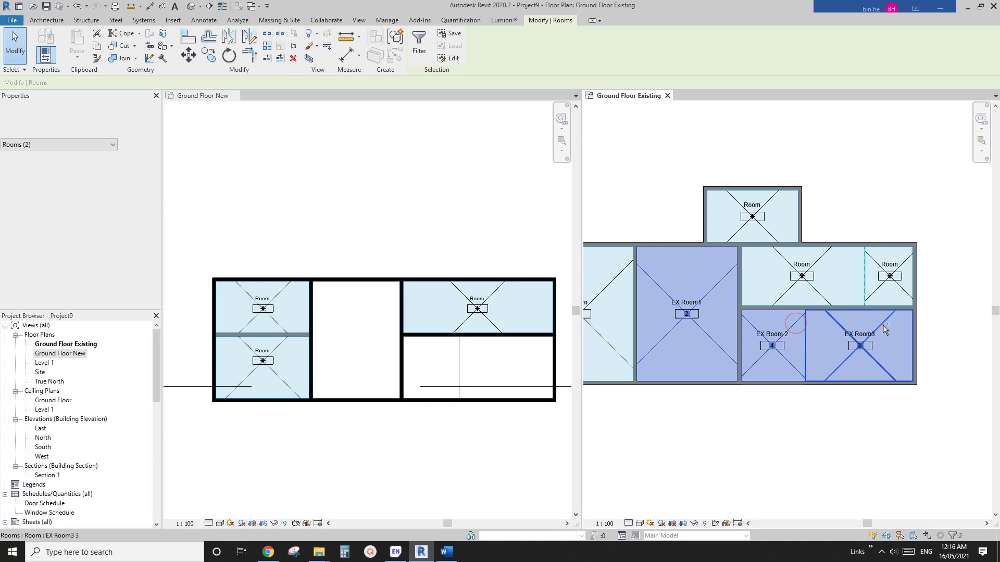
{"action": "key", "text": "ctrl+c"}
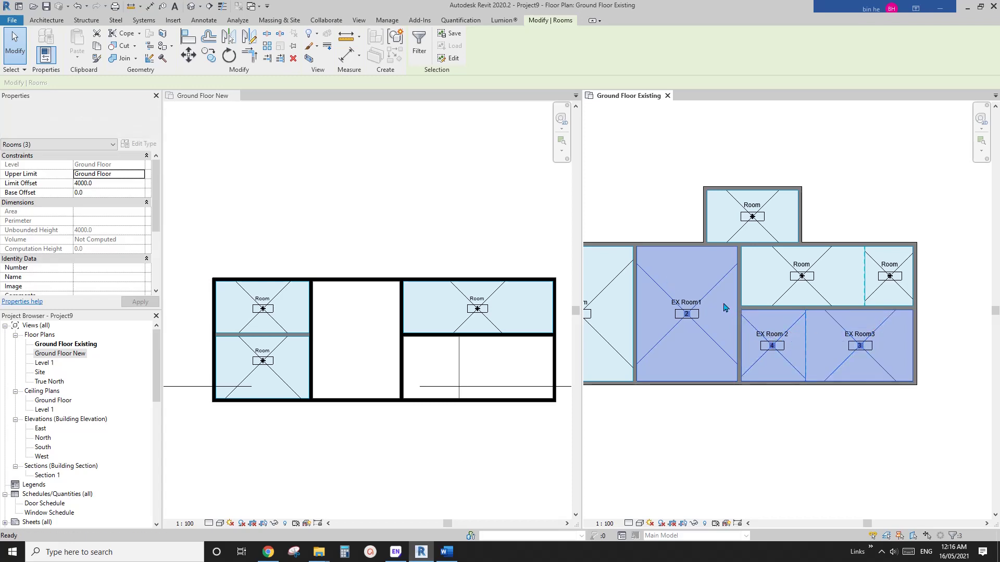
{"action": "left_click", "coordinate": [422, 229]}
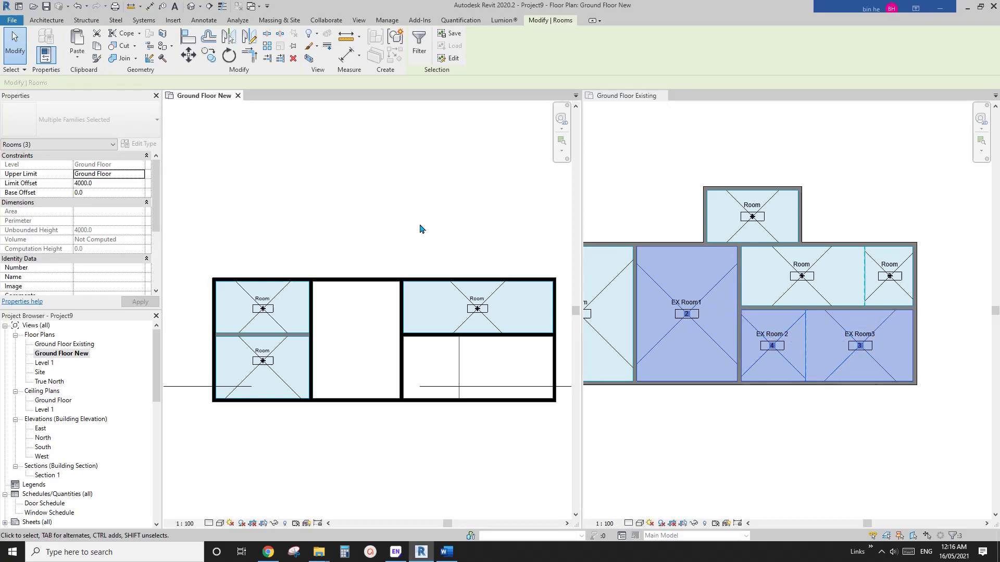
{"action": "left_click", "coordinate": [77, 61]}
{"action": "left_click", "coordinate": [90, 138]}
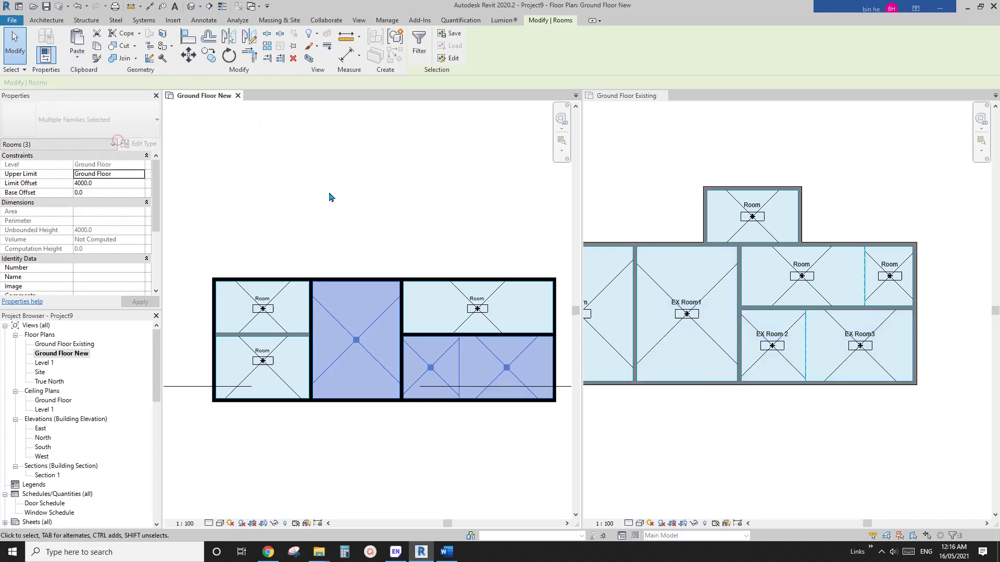
{"action": "middle_click_drag", "start_coordinate": [371, 209], "coordinate": [368, 165]}
{"action": "left_click", "coordinate": [370, 166]}
{"action": "middle_click_drag", "start_coordinate": [415, 271], "coordinate": [395, 269]}
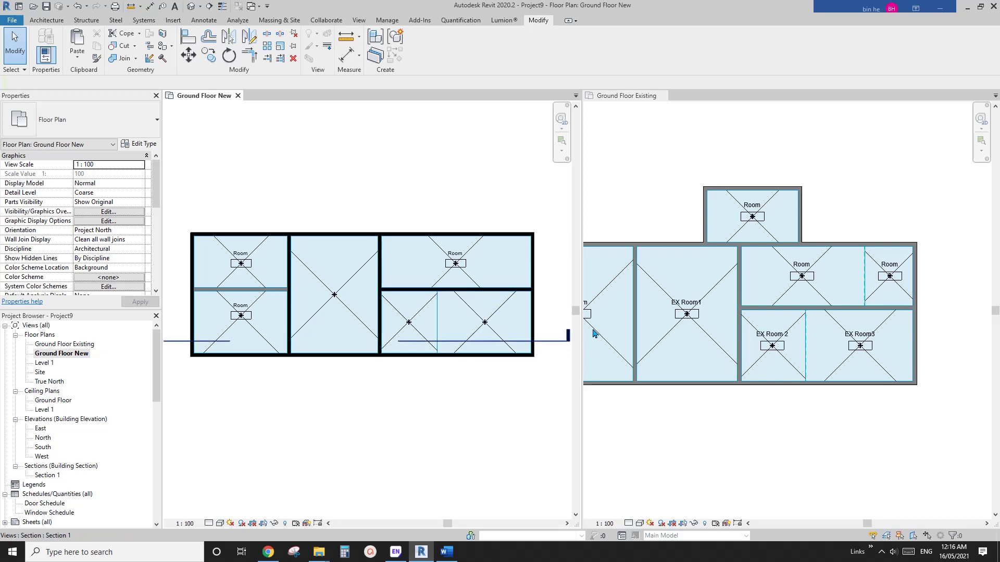
Compare the number and name of EX Room1 in the Ground Floor Existing plan with those of its pasted copy in Ground Floor New
{"action": "left_click", "coordinate": [683, 316]}
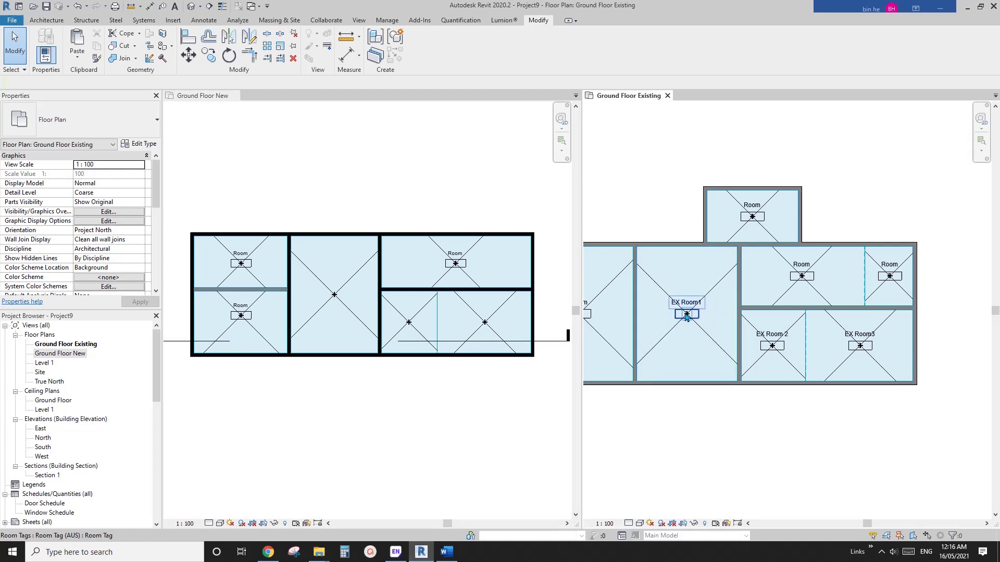
{"action": "left_click", "coordinate": [352, 333]}
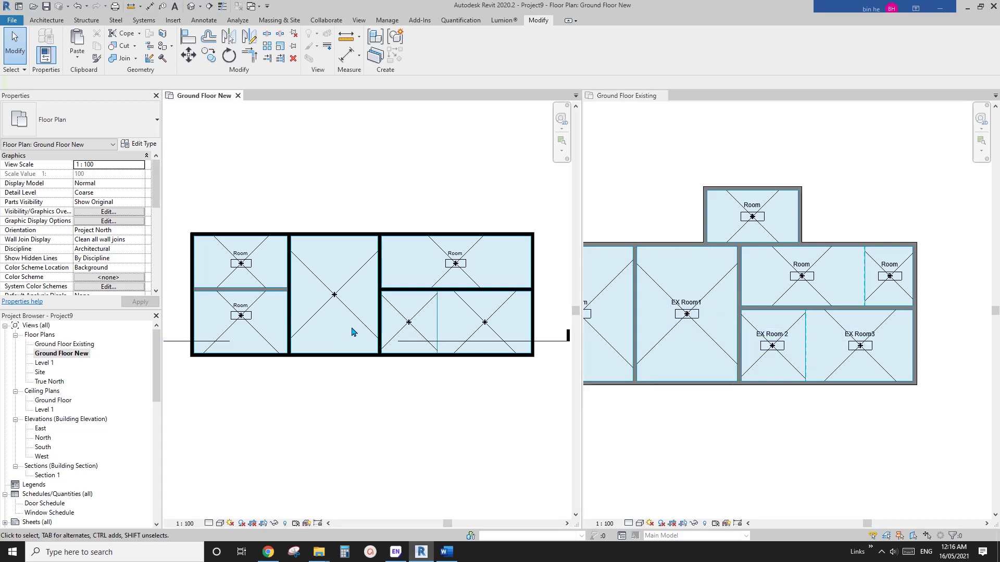
{"action": "left_click", "coordinate": [352, 318]}
{"action": "middle_click_drag", "start_coordinate": [353, 318], "coordinate": [373, 326]}
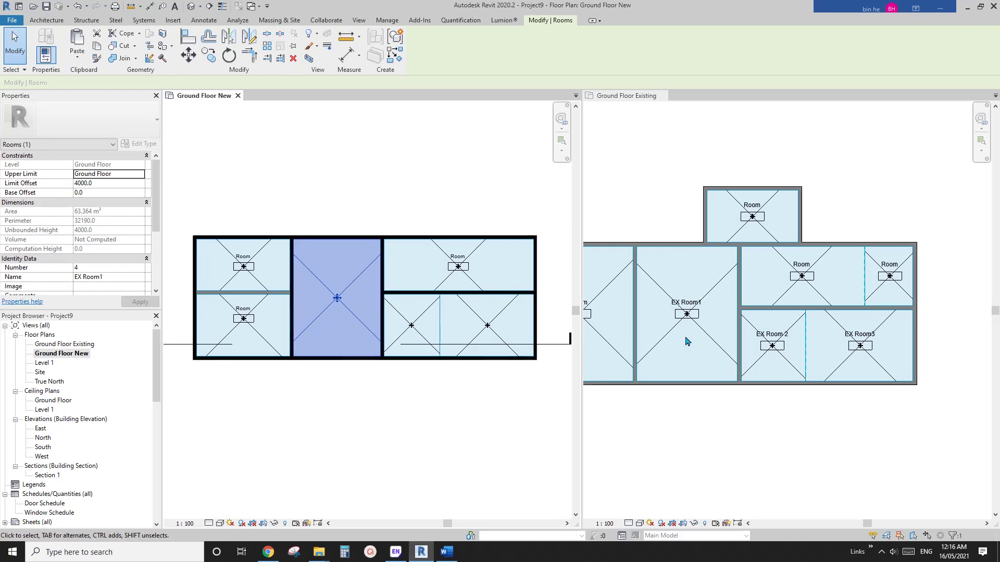
{"action": "left_click", "coordinate": [709, 324]}
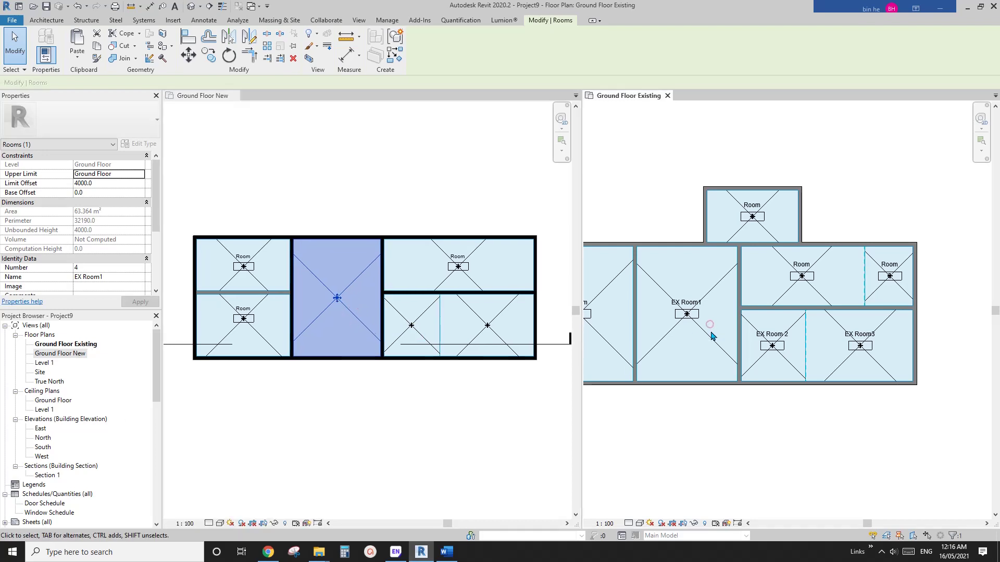
{"action": "left_click", "coordinate": [657, 337]}
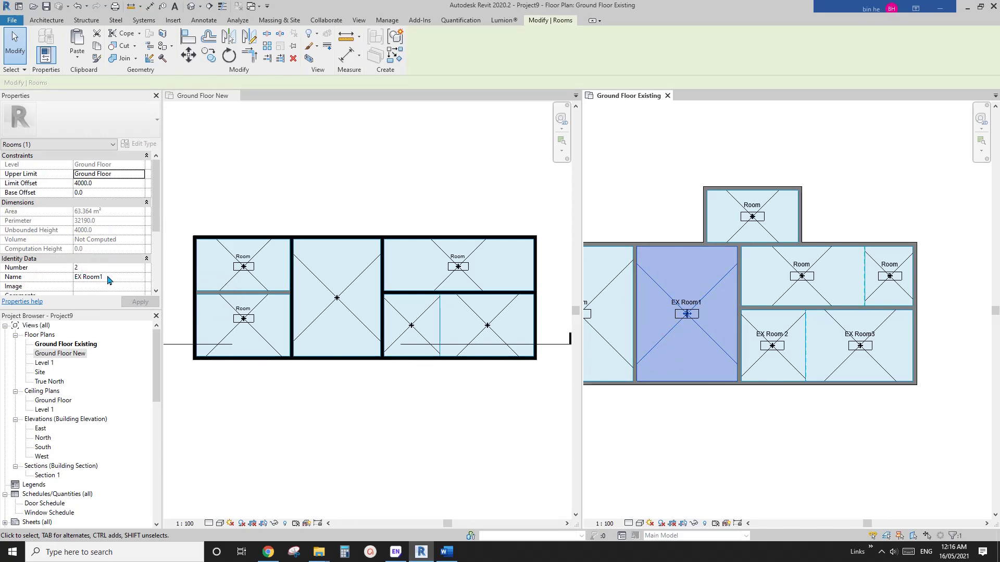
{"action": "left_click", "coordinate": [330, 298]}
{"action": "left_click", "coordinate": [330, 298]}
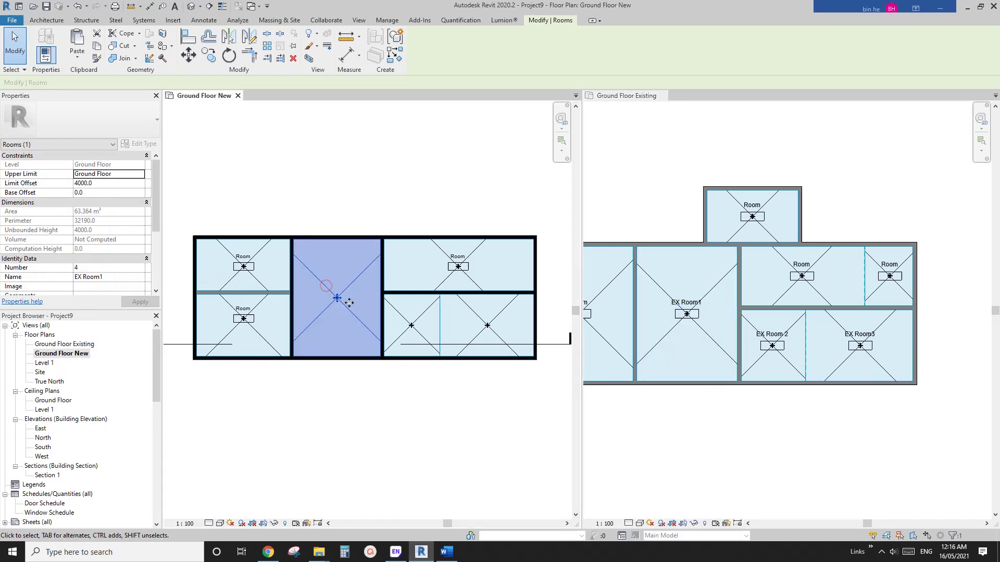
{"action": "left_click", "coordinate": [411, 324]}
{"action": "left_click", "coordinate": [347, 288]}
{"action": "left_click_drag", "start_coordinate": [156, 222], "coordinate": [157, 265]}
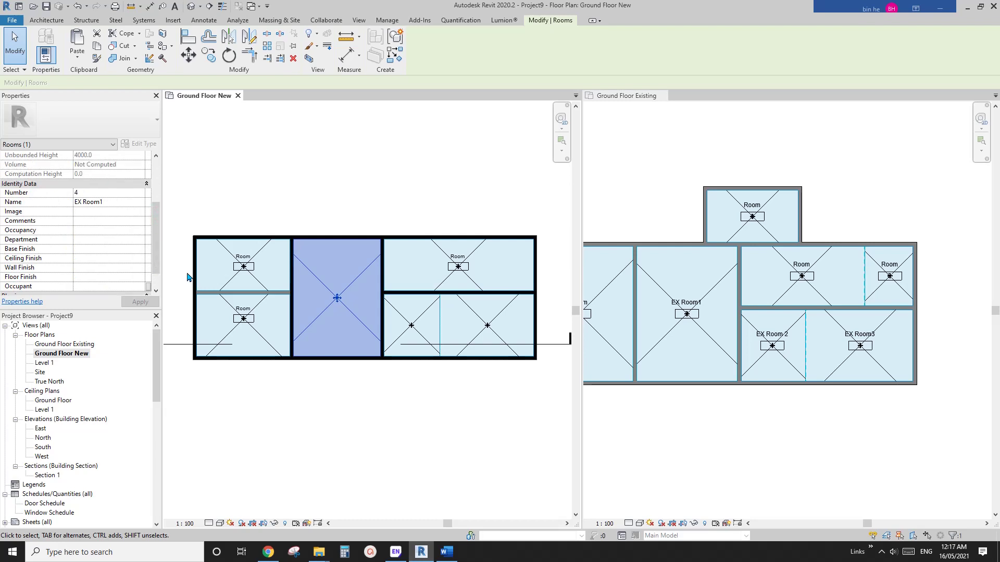
{"action": "middle_click_drag", "start_coordinate": [361, 204], "coordinate": [387, 210]}
{"action": "left_click", "coordinate": [367, 209]}
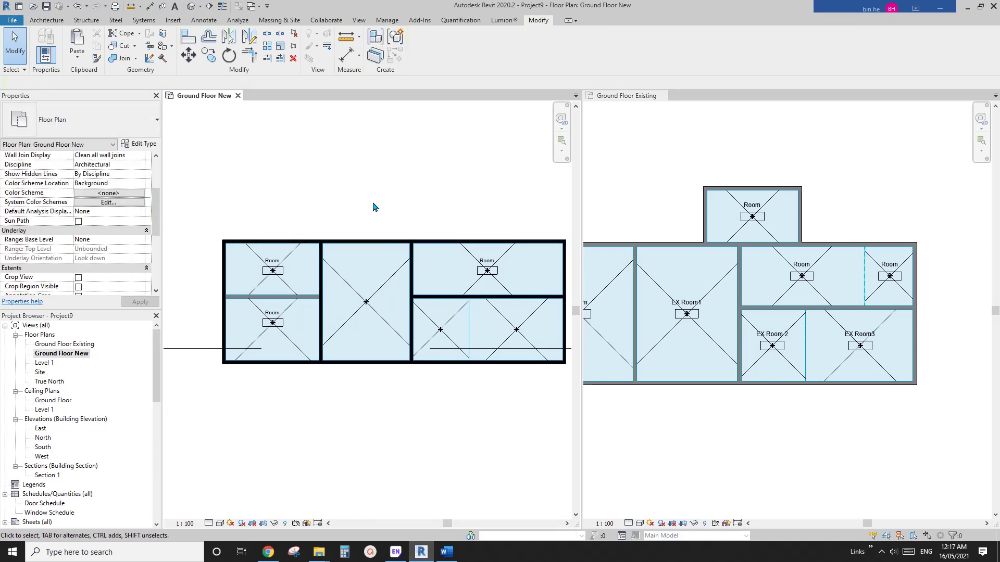
Tag all untagged rooms in the Ground Floor New plan using the Room Tags category
{"action": "left_click", "coordinate": [203, 22]}
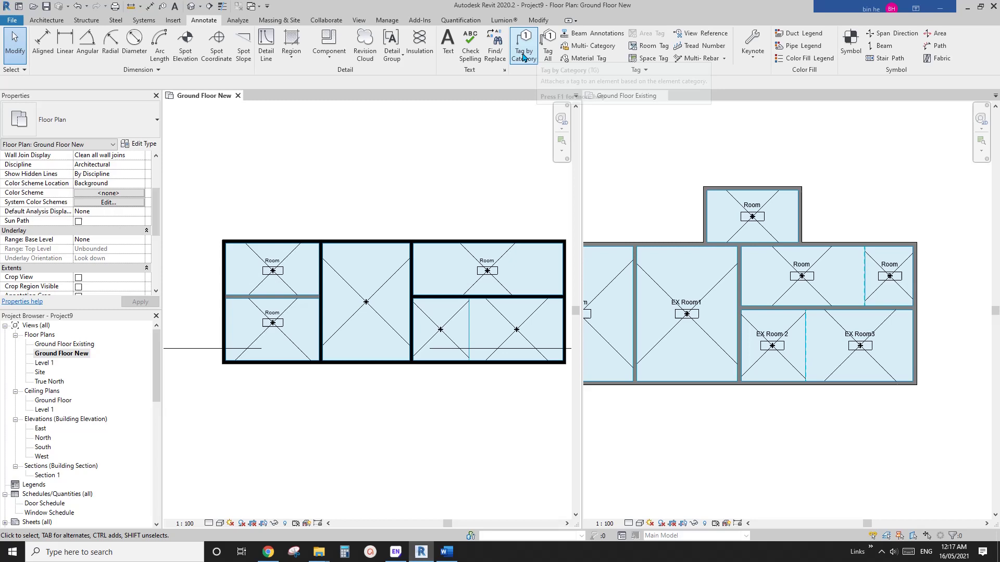
{"action": "left_click", "coordinate": [548, 48]}
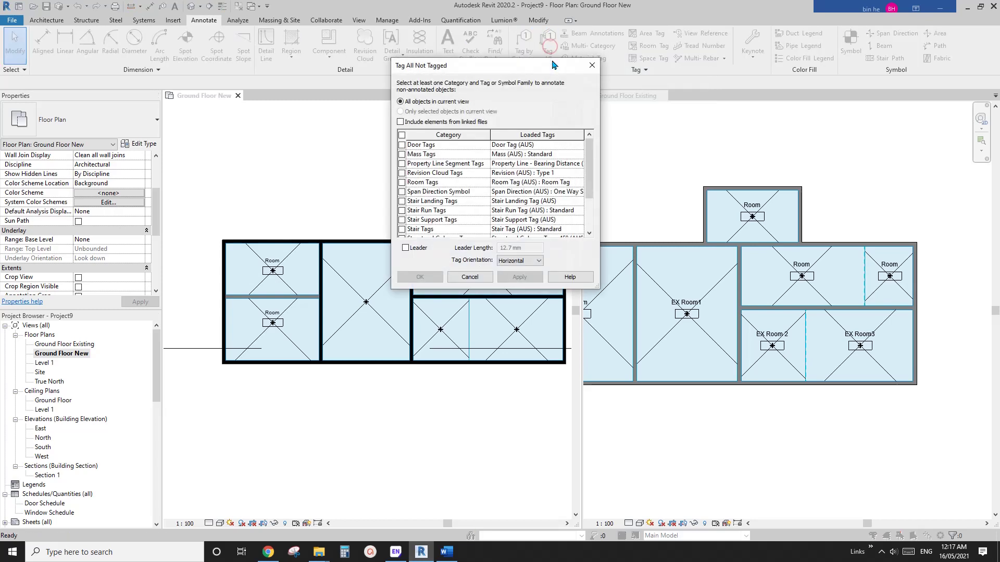
{"action": "left_click", "coordinate": [401, 182]}
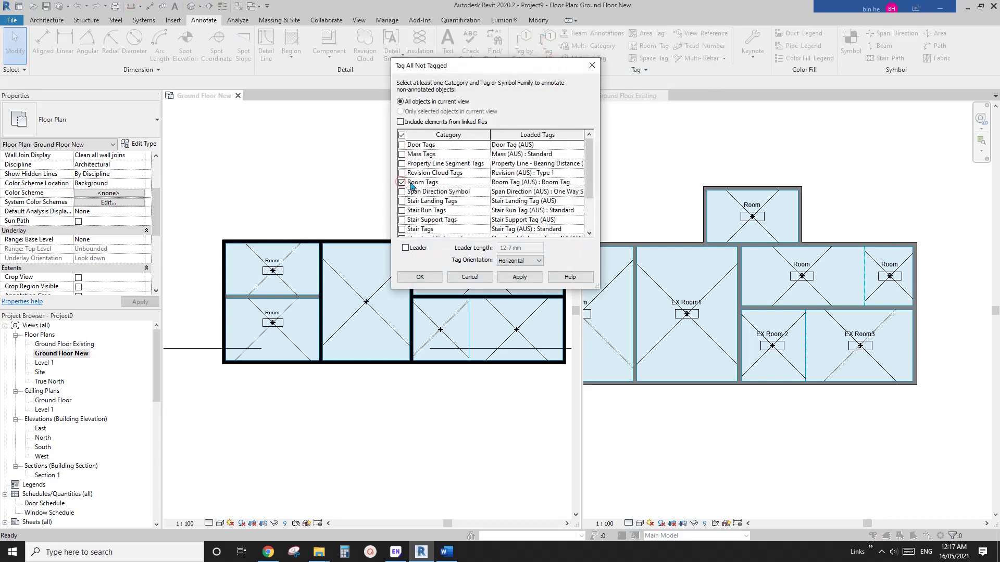
{"action": "left_click", "coordinate": [434, 277]}
{"action": "middle_click_drag", "start_coordinate": [385, 338], "coordinate": [373, 336]}
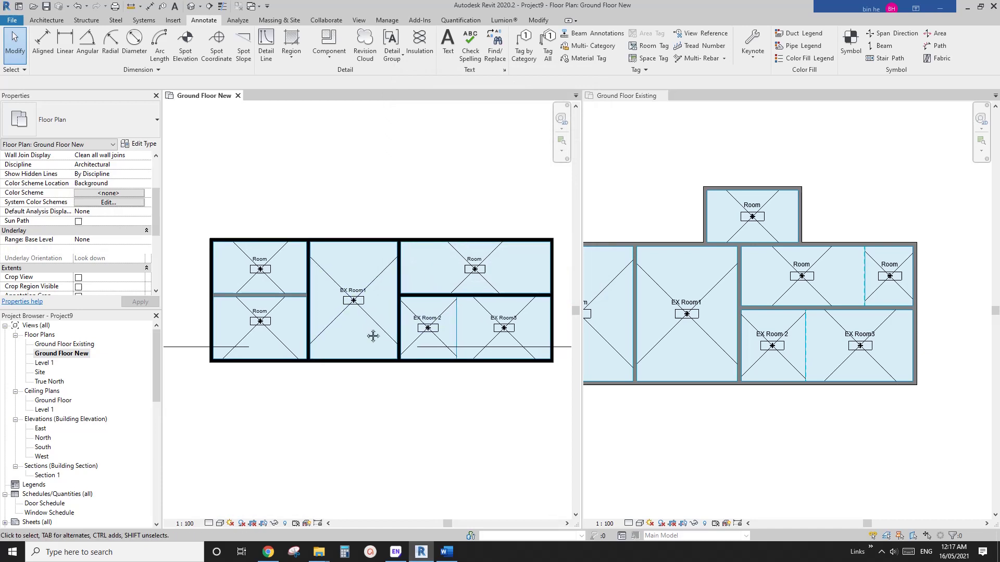
{"action": "middle_click_drag", "start_coordinate": [442, 330], "coordinate": [430, 329]}
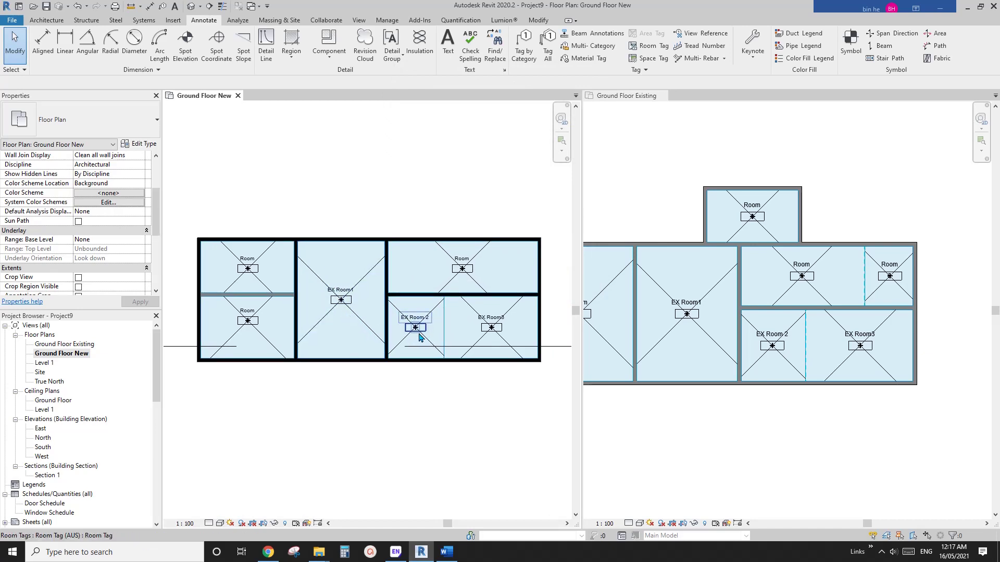
Examine the new room tags and the identity data and phase of the pasted EX Room1 in Ground Floor New
{"action": "scroll", "coordinate": [419, 337], "scroll_direction": "up", "scroll_amount": 1}
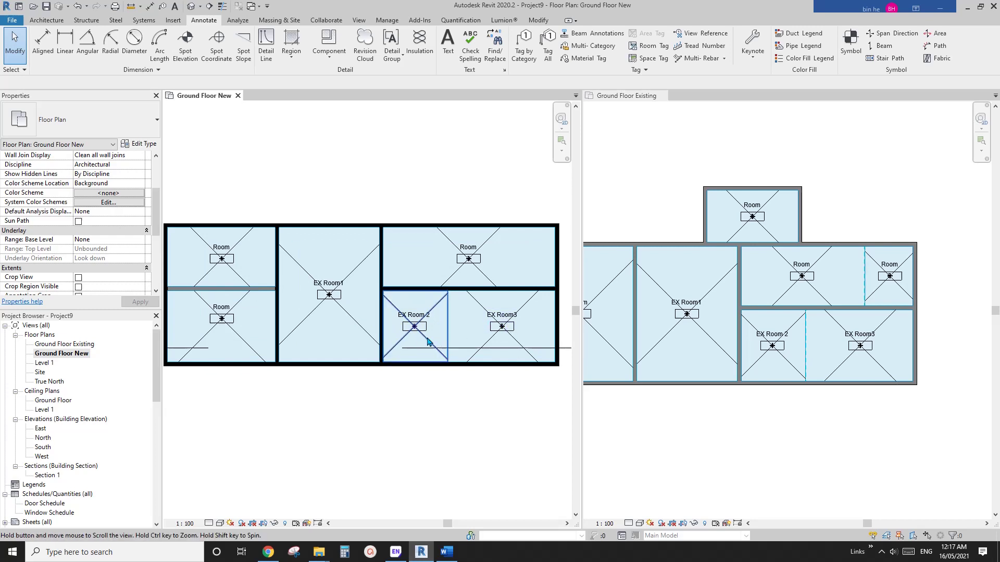
{"action": "scroll", "coordinate": [421, 311], "scroll_direction": "up", "scroll_amount": 3}
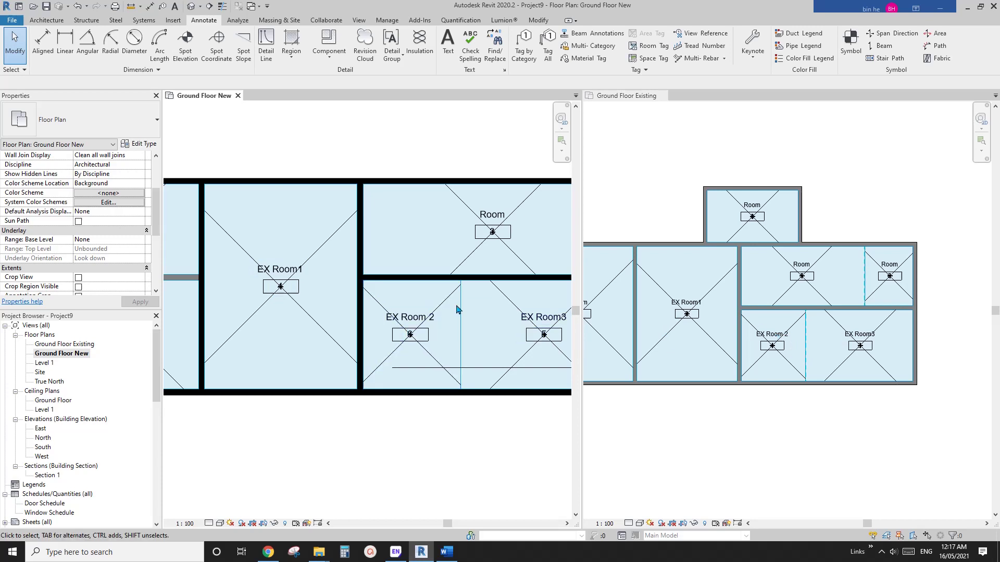
{"action": "left_click", "coordinate": [319, 262]}
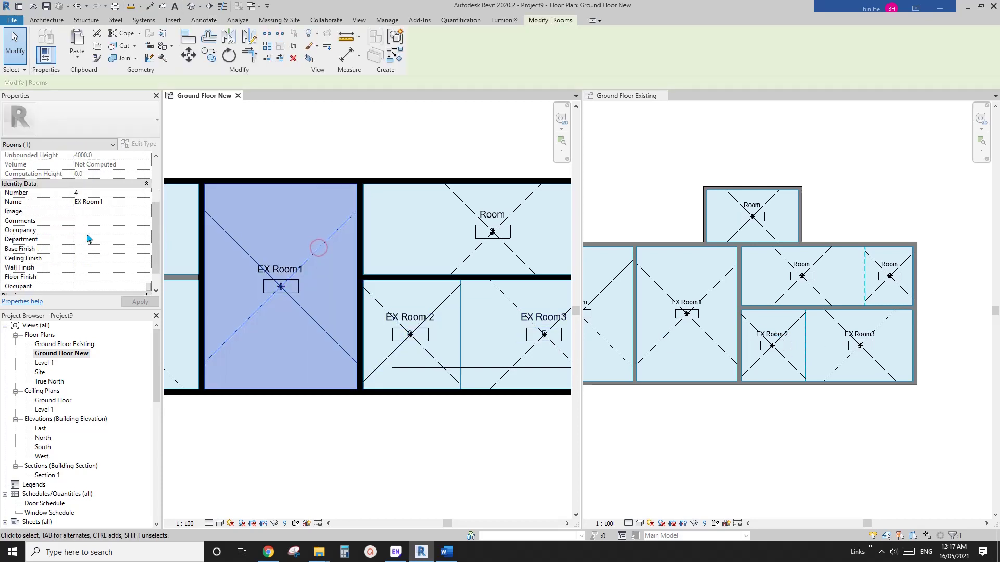
{"action": "scroll", "coordinate": [87, 238], "scroll_direction": "down", "scroll_amount": 1}
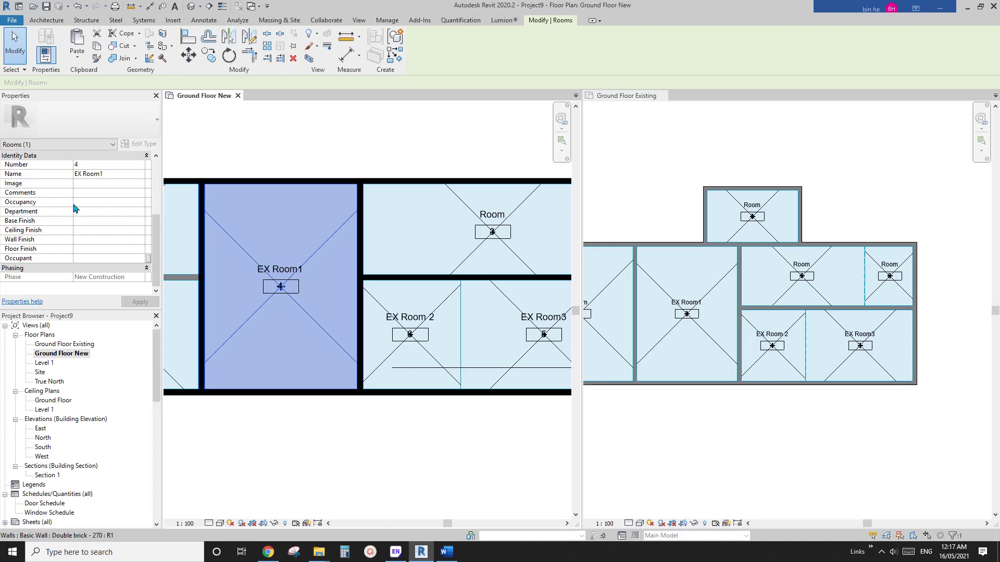
{"action": "mouse_move", "coordinate": [157, 232]}
{"action": "left_mouse_down"}
{"action": "mouse_move", "coordinate": [156, 186]}
{"action": "mouse_move", "coordinate": [156, 249]}
{"action": "left_mouse_up"}
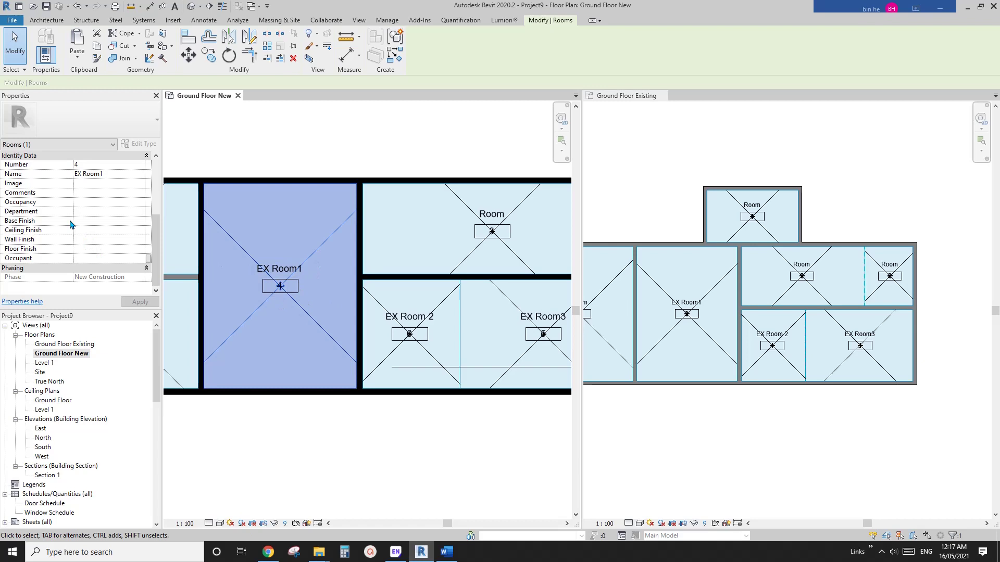
{"action": "scroll", "coordinate": [78, 234], "scroll_direction": "up", "scroll_amount": 2}
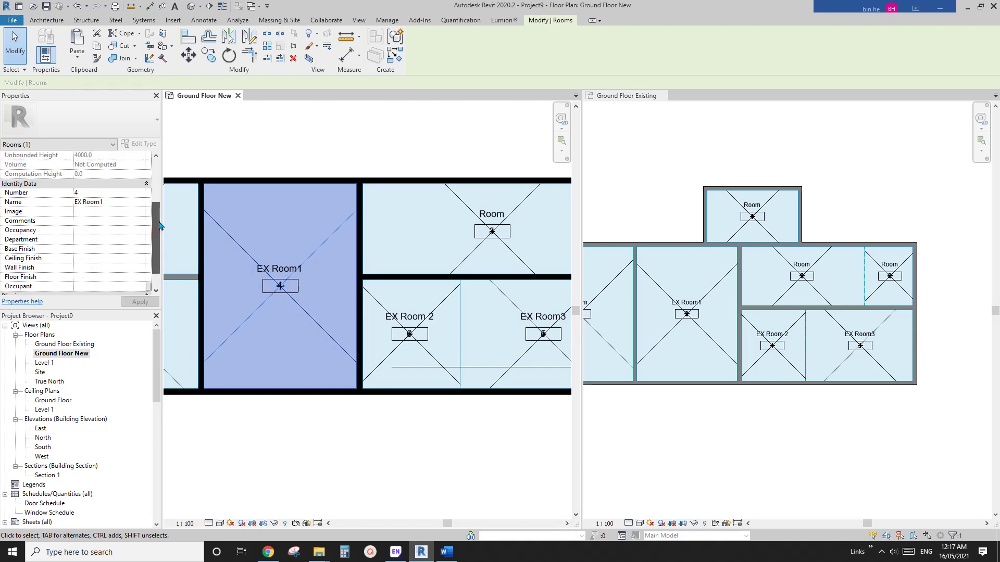
{"action": "scroll", "coordinate": [78, 235], "scroll_direction": "down", "scroll_amount": 2}
{"action": "scroll", "coordinate": [336, 318], "scroll_direction": "down", "scroll_amount": 2}
{"action": "scroll", "coordinate": [337, 318], "scroll_direction": "down", "scroll_amount": 1}
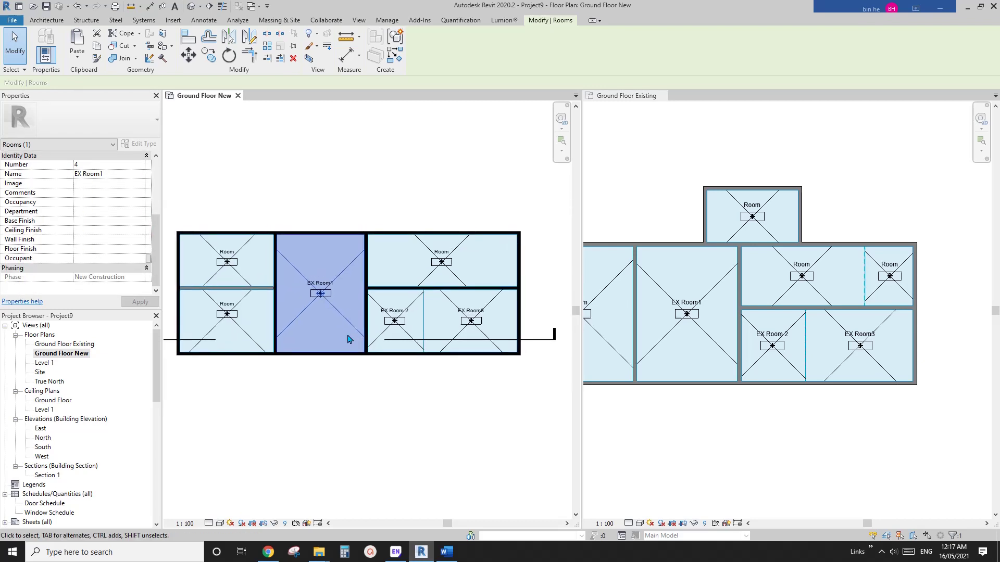
{"action": "left_click", "coordinate": [382, 395]}
{"action": "scroll", "coordinate": [407, 402], "scroll_direction": "down", "scroll_amount": 3}
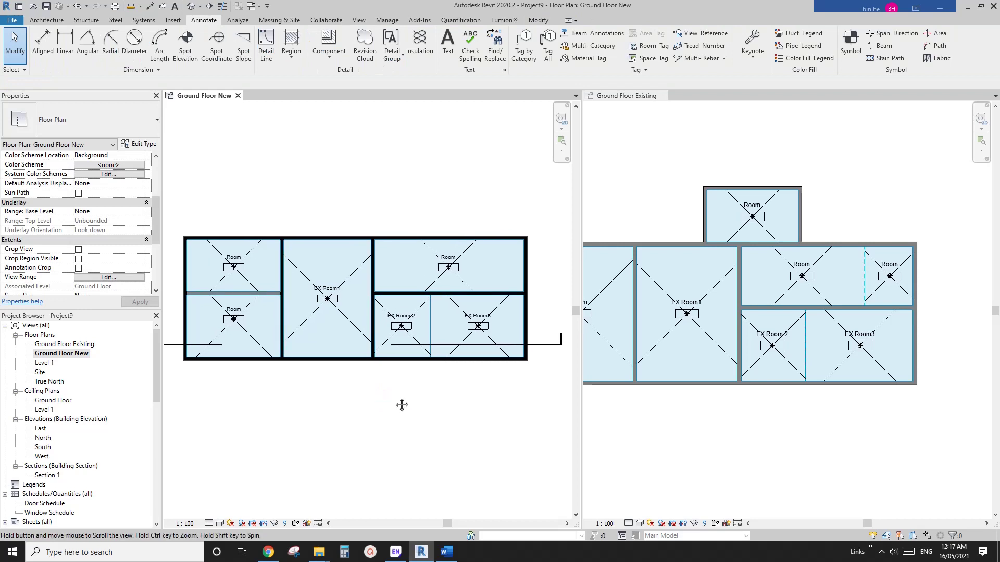
Check the phase filter and phase of the Ground Floor New view against the phase of its room EX Room1
{"action": "left_click", "coordinate": [710, 420]}
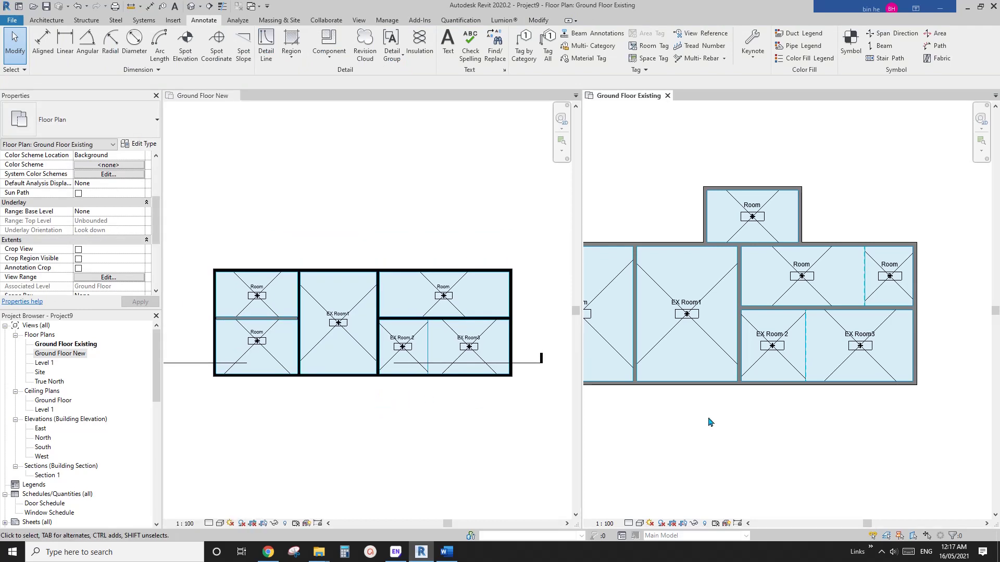
{"action": "scroll", "coordinate": [734, 408], "scroll_direction": "down", "scroll_amount": 3}
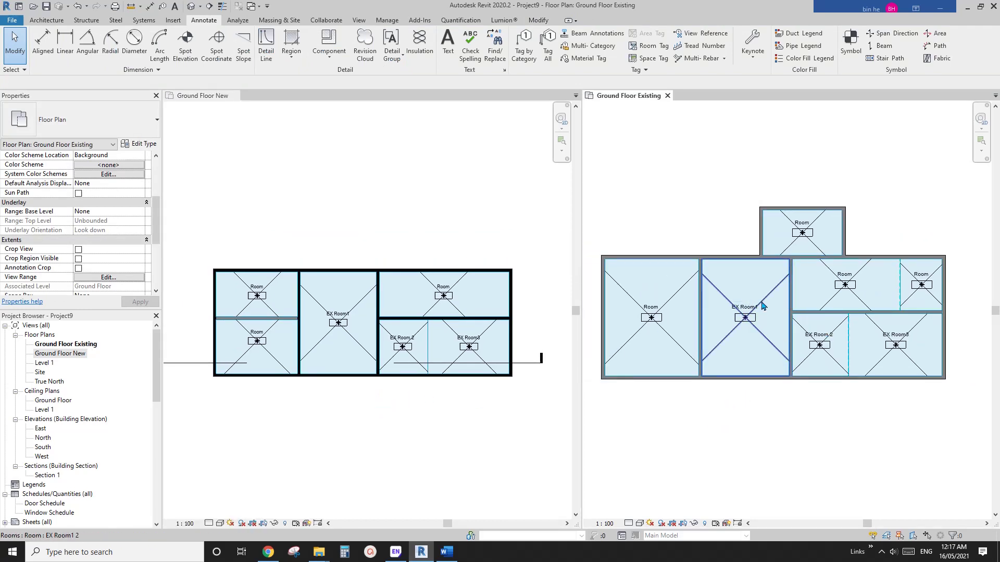
{"action": "left_click", "coordinate": [366, 180]}
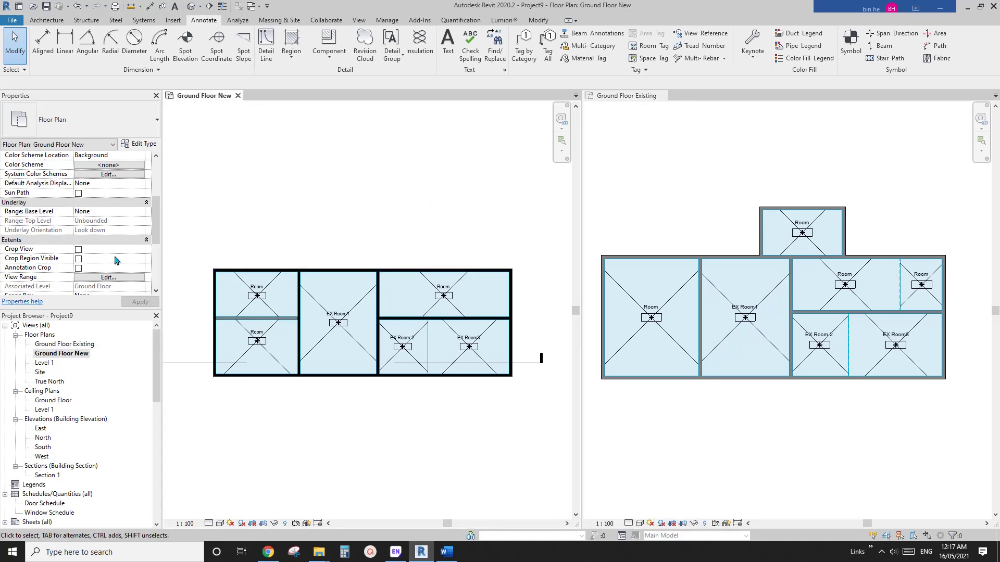
{"action": "scroll", "coordinate": [116, 261], "scroll_direction": "down", "scroll_amount": 4}
{"action": "scroll", "coordinate": [383, 346], "scroll_direction": "down", "scroll_amount": 1}
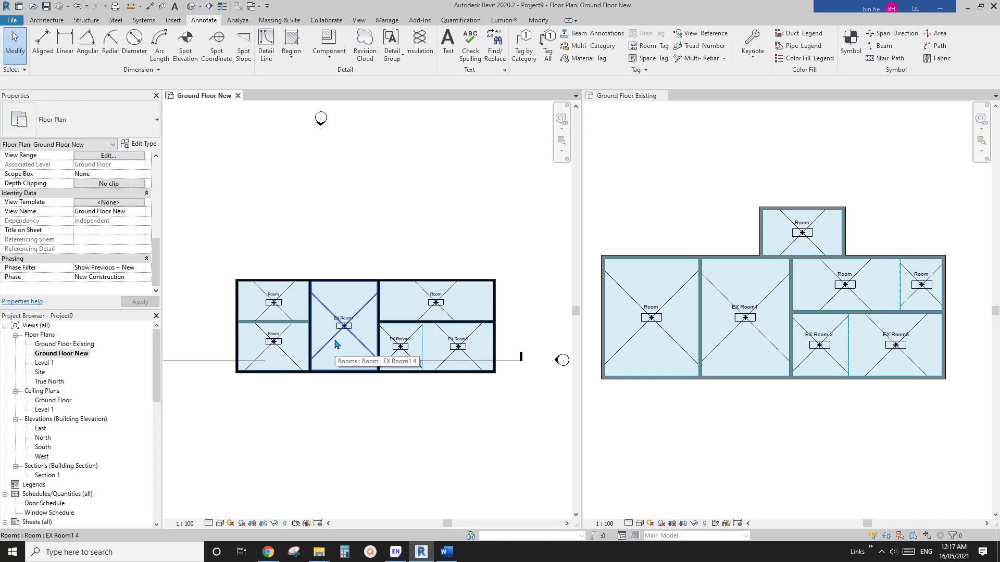
{"action": "scroll", "coordinate": [354, 345], "scroll_direction": "up", "scroll_amount": 3}
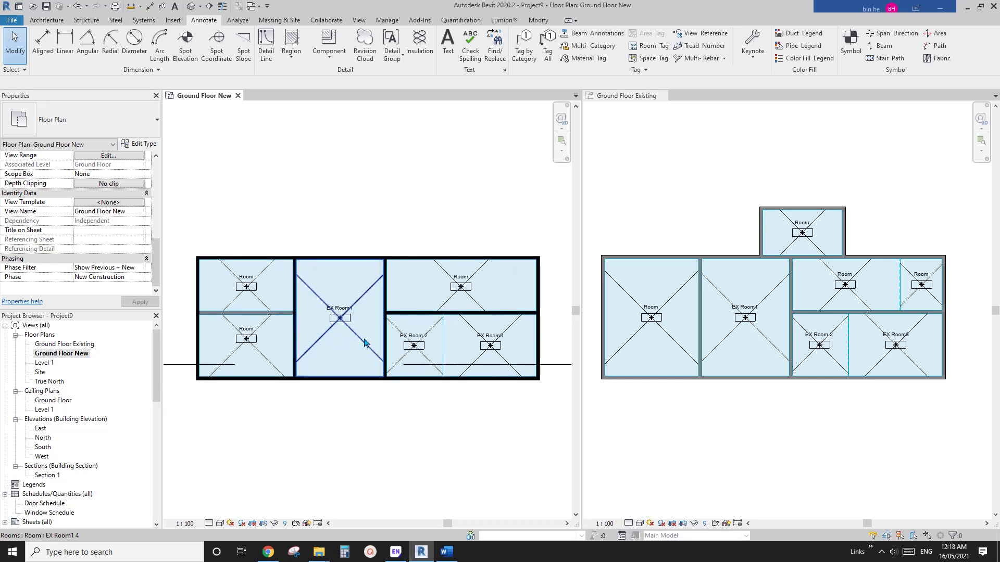
{"action": "left_click", "coordinate": [370, 341]}
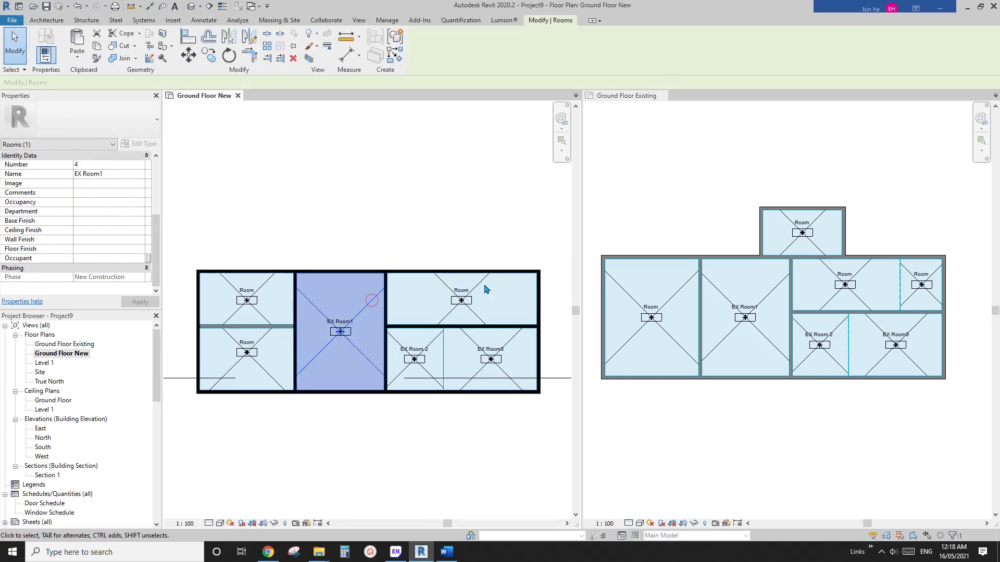
{"action": "key", "text": "Escape"}
{"action": "left_click", "coordinate": [374, 320]}
{"action": "middle_click_drag", "start_coordinate": [368, 338], "coordinate": [377, 326]}
{"action": "key", "text": "Escape"}
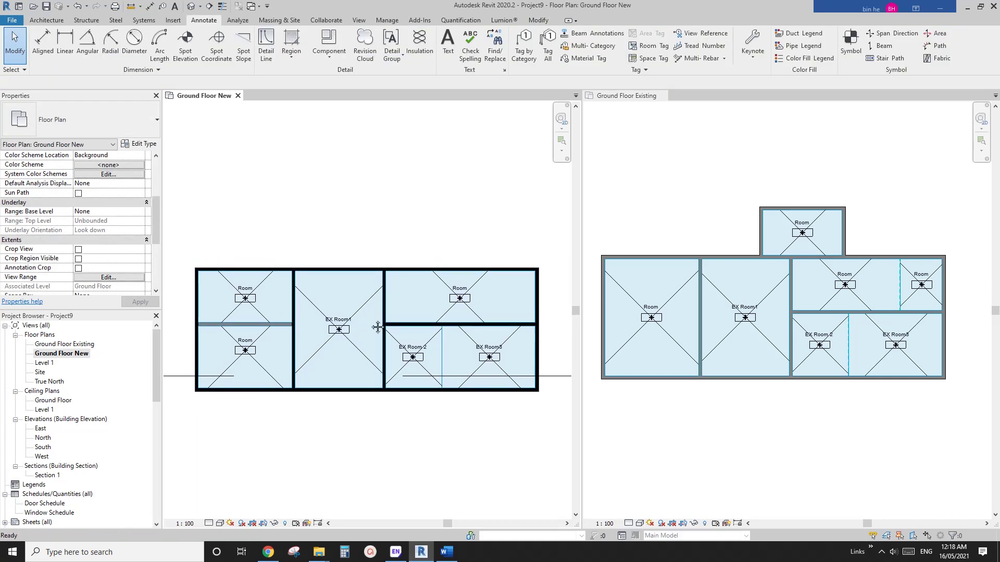
{"action": "left_click", "coordinate": [368, 320]}
{"action": "left_click", "coordinate": [263, 123]}
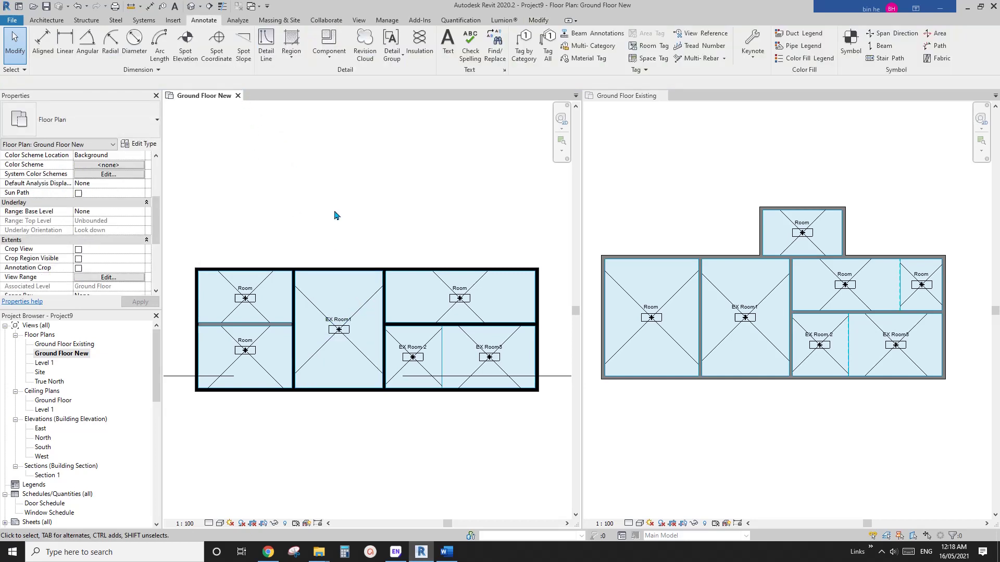
{"action": "middle_click_drag", "start_coordinate": [334, 217], "coordinate": [338, 215]}
{"action": "scroll", "coordinate": [108, 233], "scroll_direction": "down", "scroll_amount": 3}
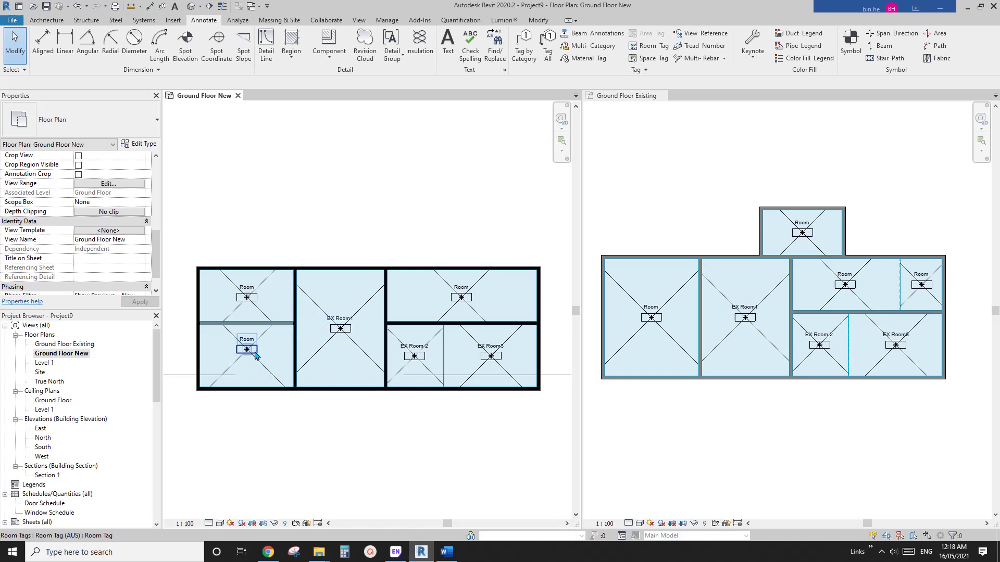
{"action": "middle_click_drag", "start_coordinate": [401, 424], "coordinate": [400, 423]}
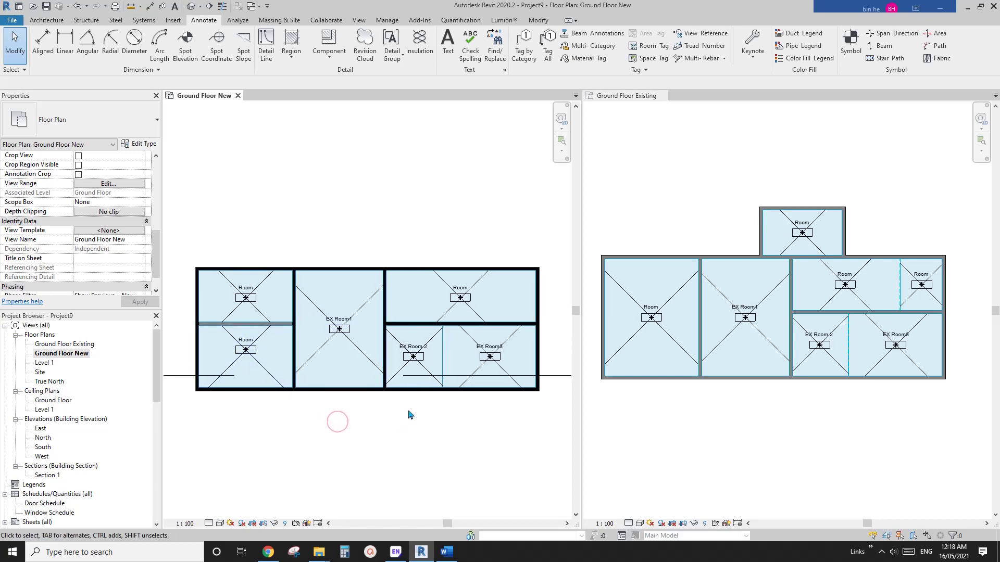
Open the default 3D view of the model
{"action": "scroll", "coordinate": [399, 409], "scroll_direction": "down", "scroll_amount": 1}
{"action": "left_click", "coordinate": [193, 9]}
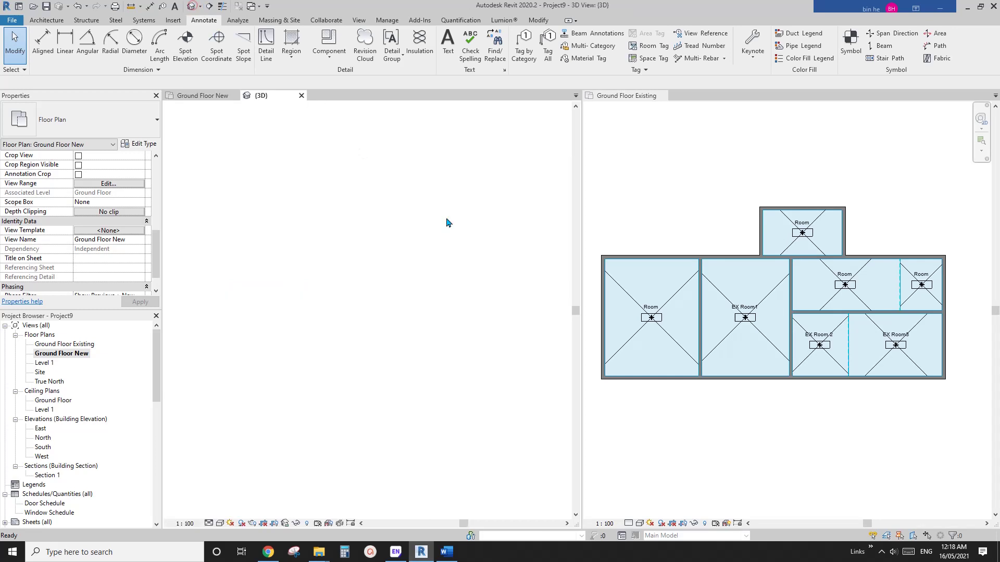